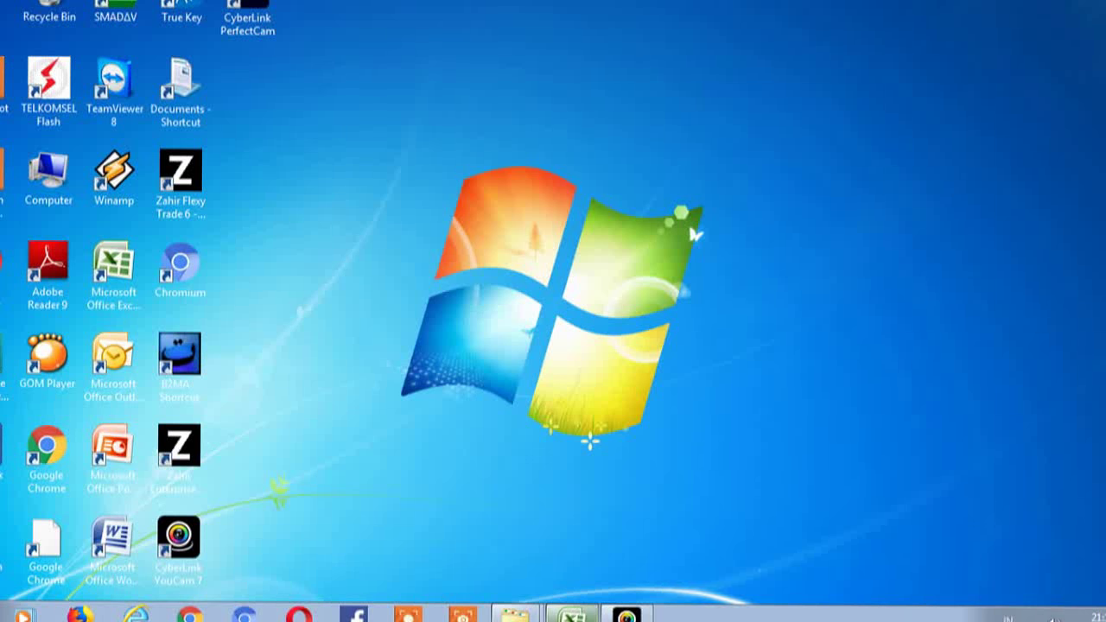
# Step: Restore the Excel workbook window from the taskbar
pyautogui.click(572, 615)
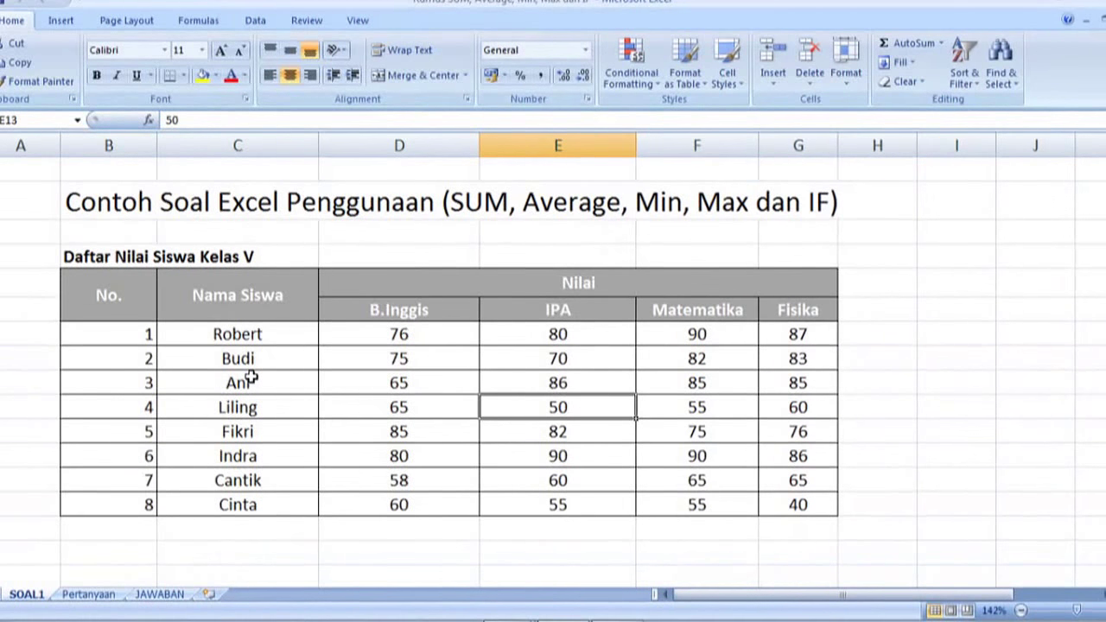
pyautogui.press('Left')
pyautogui.press('Left')
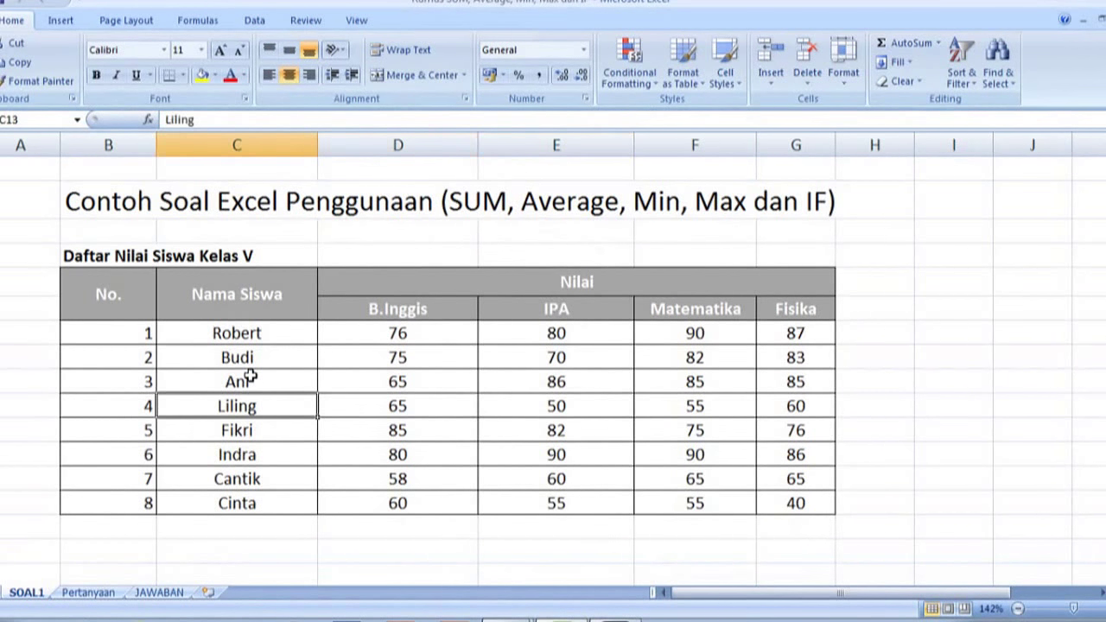
pyautogui.press('Left')
pyautogui.press('Up')
pyautogui.press('Up')
pyautogui.press('Up')
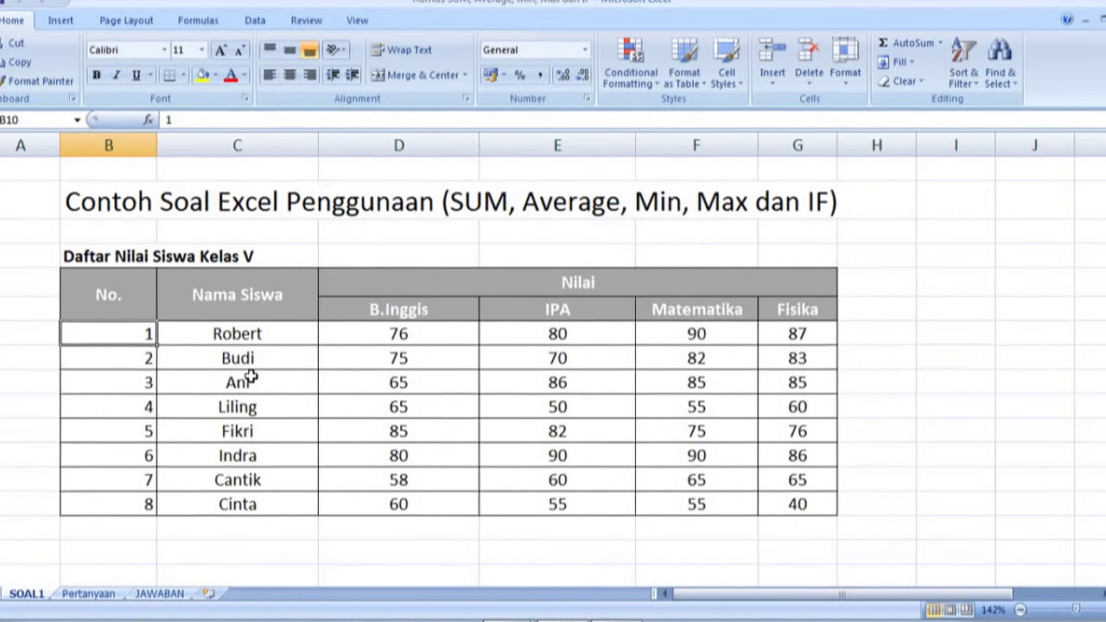
pyautogui.press('Up')
pyautogui.press('Up')
pyautogui.press('Up')
pyautogui.press('Up')
pyautogui.press('Up')
pyautogui.press('Up')
pyautogui.press('Down')
pyautogui.press('Down')
pyautogui.press('Down')
pyautogui.press('Down')
pyautogui.press('Down')
pyautogui.press('Down')
pyautogui.press('Down')
pyautogui.press('Down')
pyautogui.press('Down')
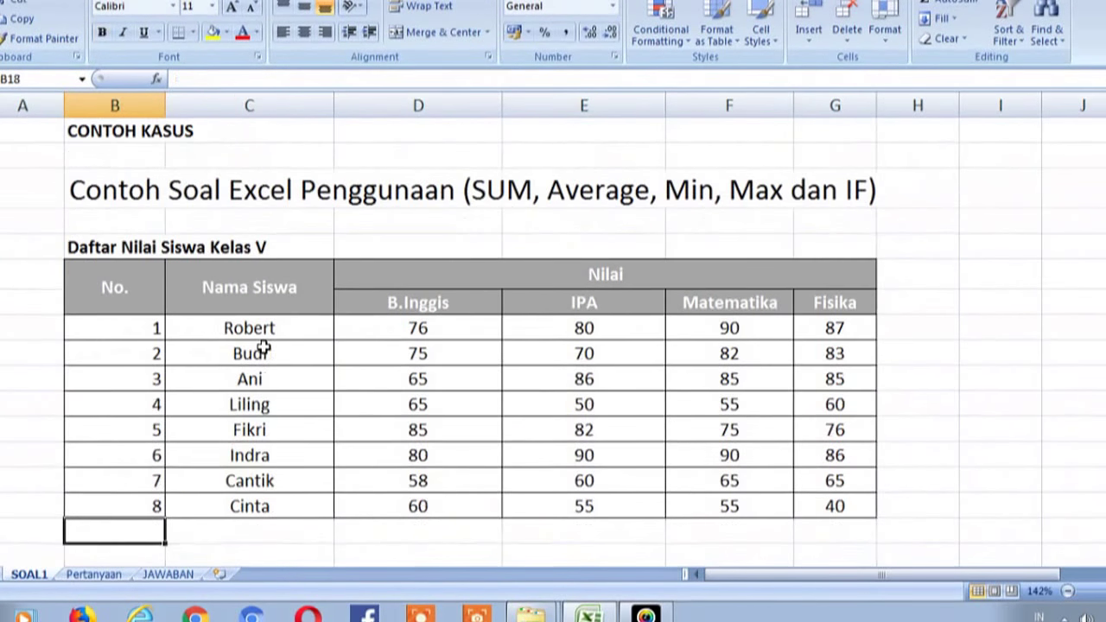
pyautogui.press('Down')
pyautogui.press('Up')
pyautogui.press('Up')
pyautogui.press('Up')
pyautogui.press('Up')
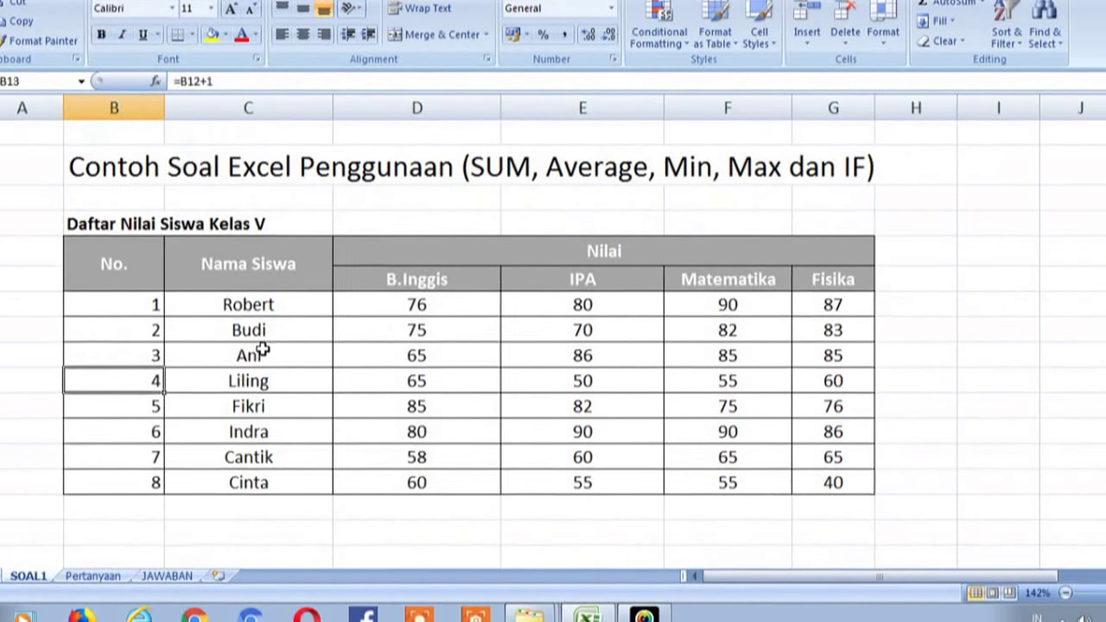
pyautogui.press('Up')
pyautogui.press('Up')
pyautogui.press('Up')
pyautogui.press('Up')
pyautogui.press('Right')
pyautogui.press('Left')
pyautogui.press('Up')
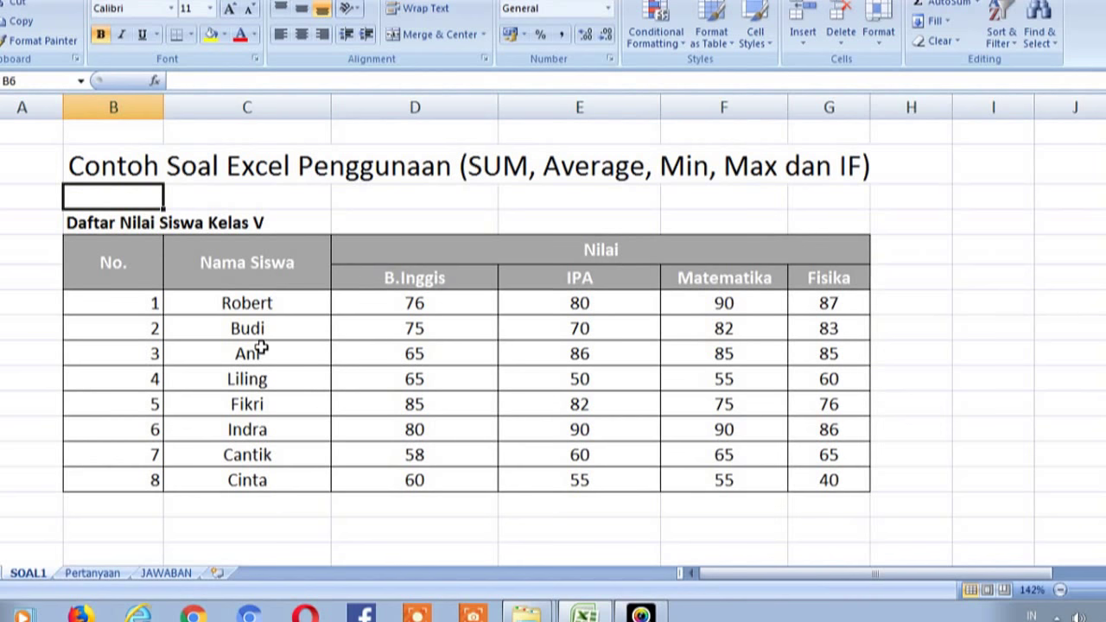
pyautogui.press('Left')
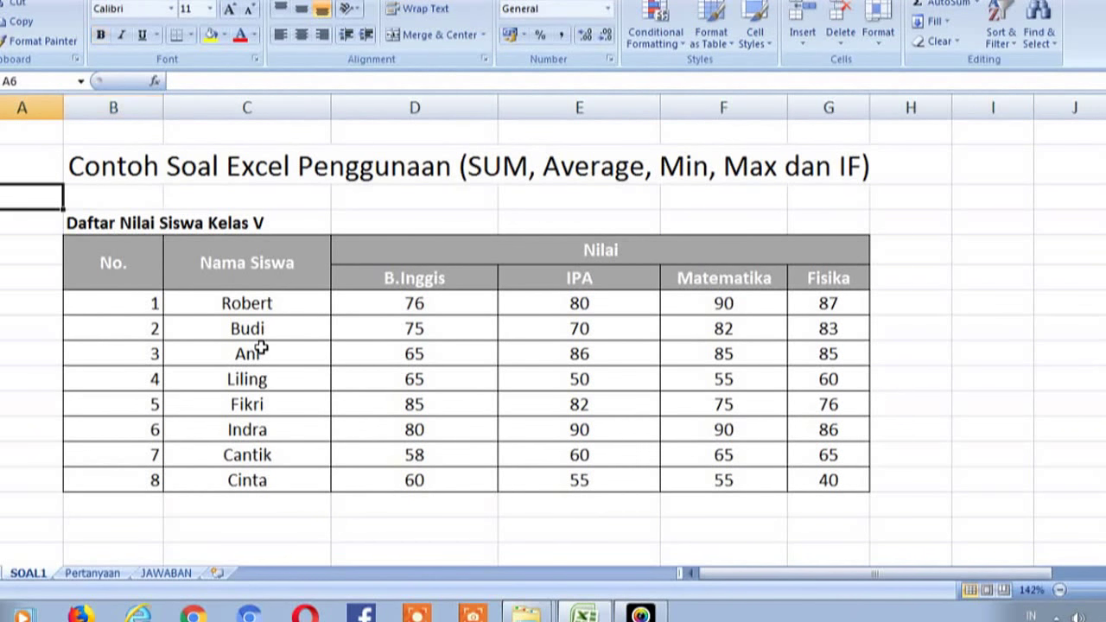
pyautogui.press('Down')
pyautogui.press('Right')
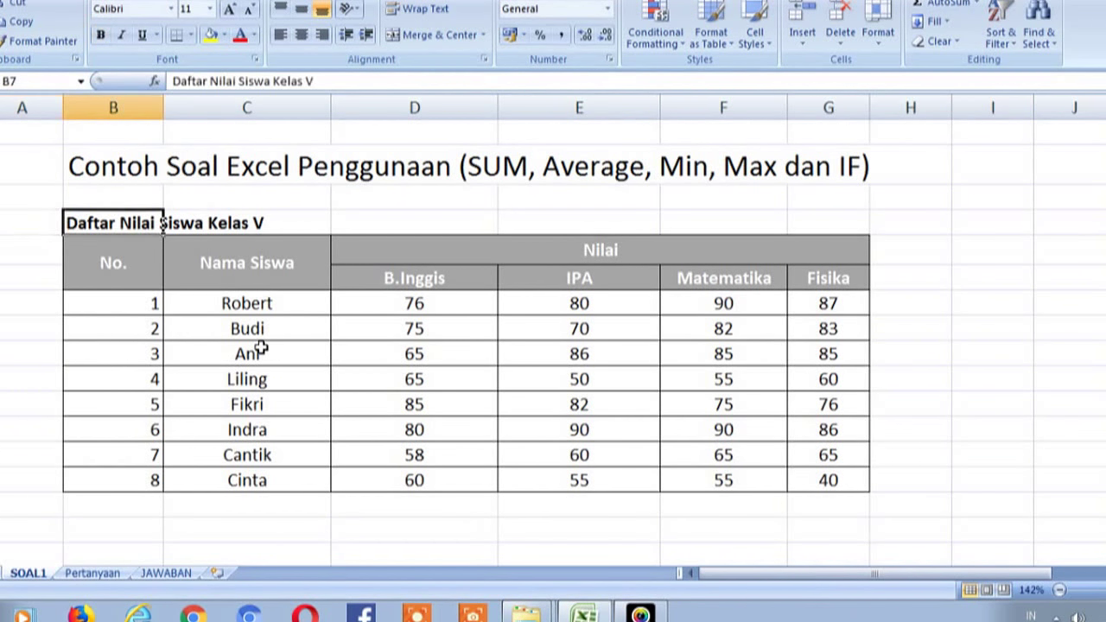
pyautogui.press('Left')
pyautogui.press('Right')
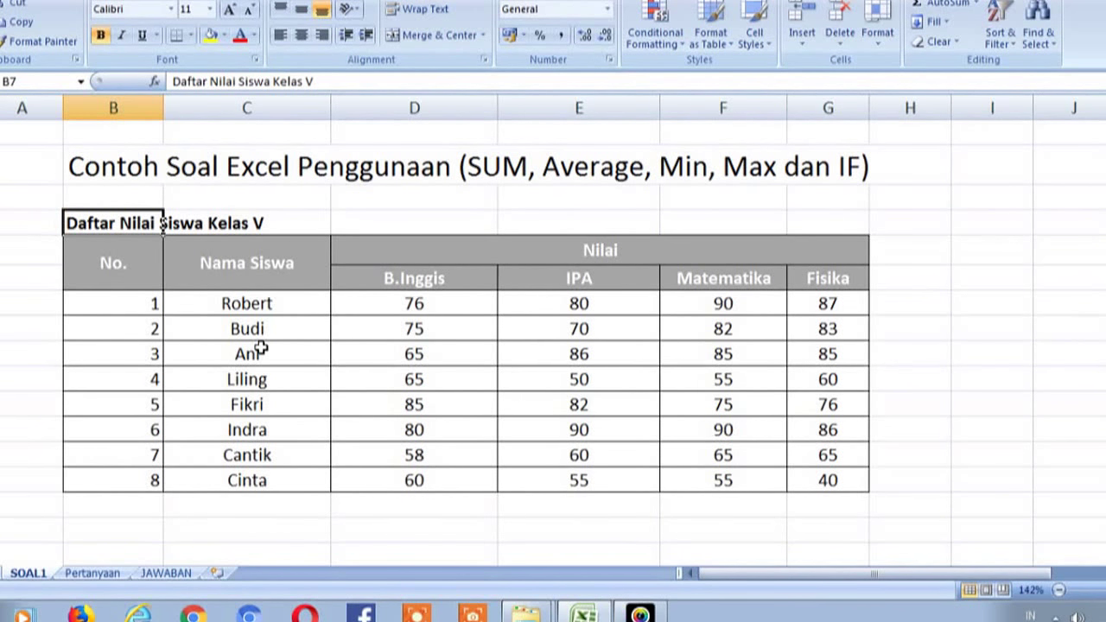
pyautogui.press('Right')
pyautogui.press('Down')
pyautogui.press('Down')
pyautogui.press('Left')
pyautogui.press('Right')
pyautogui.press('Up')
pyautogui.press('Left')
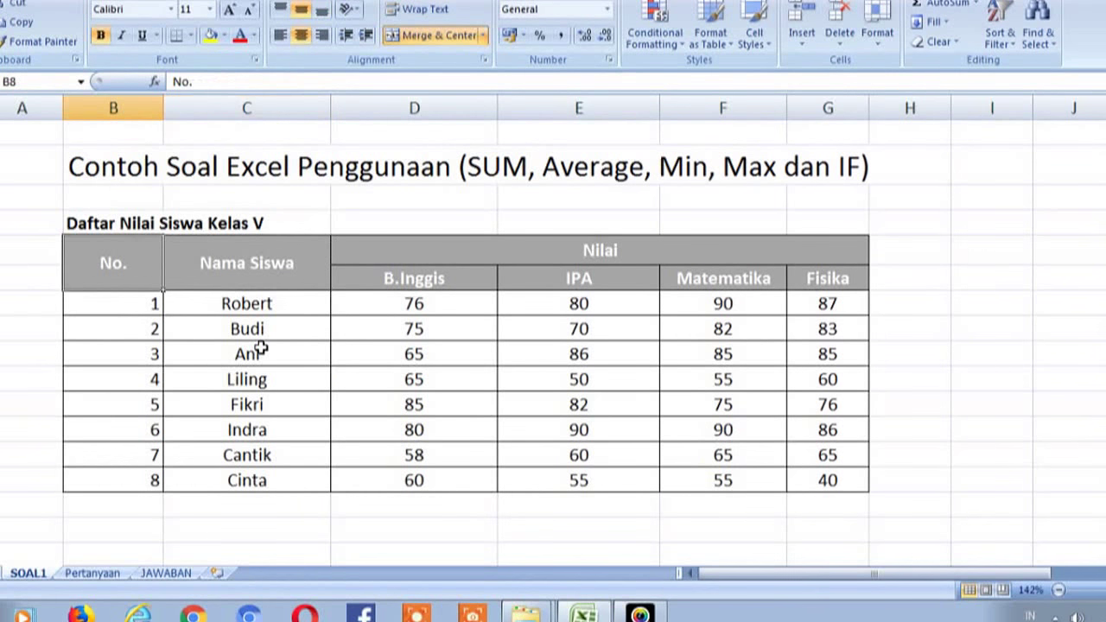
pyautogui.press('Right')
pyautogui.press('Right')
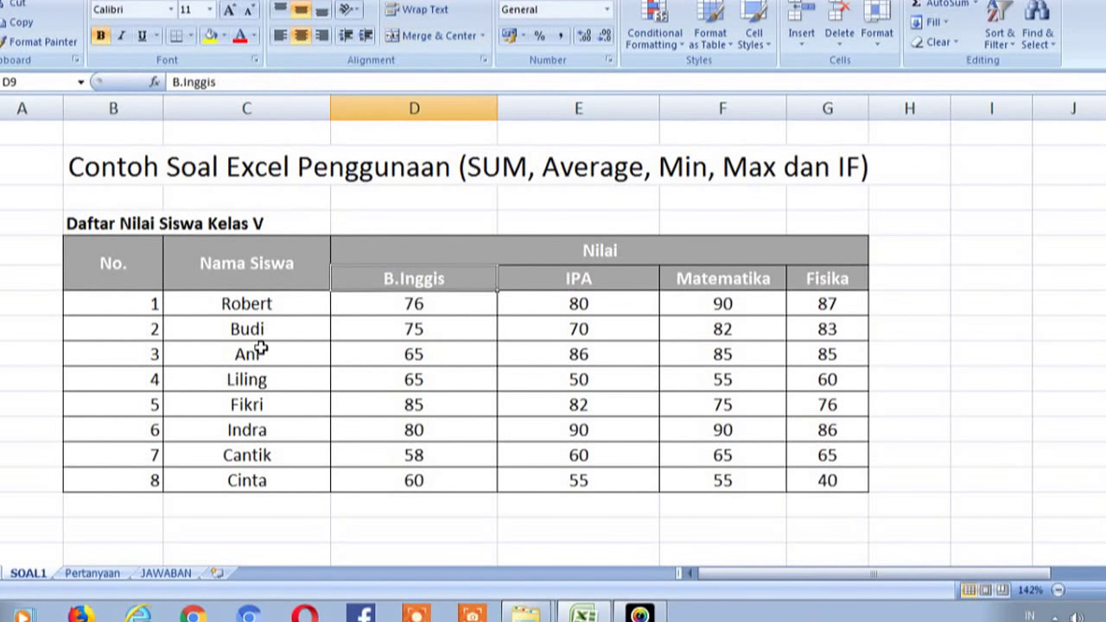
pyautogui.press('Right')
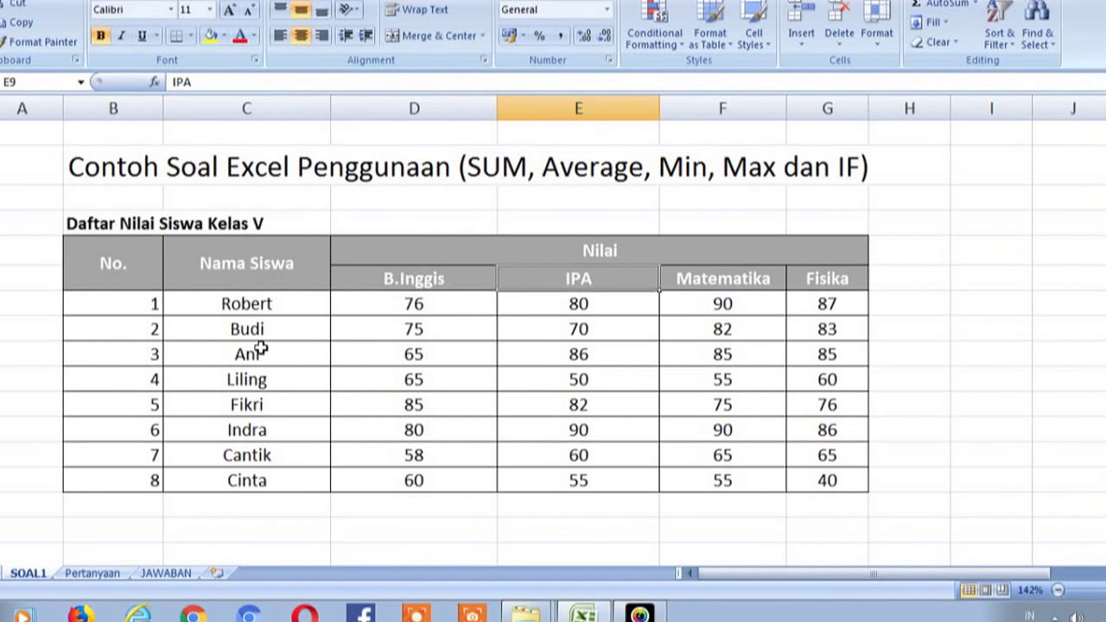
pyautogui.press('Right')
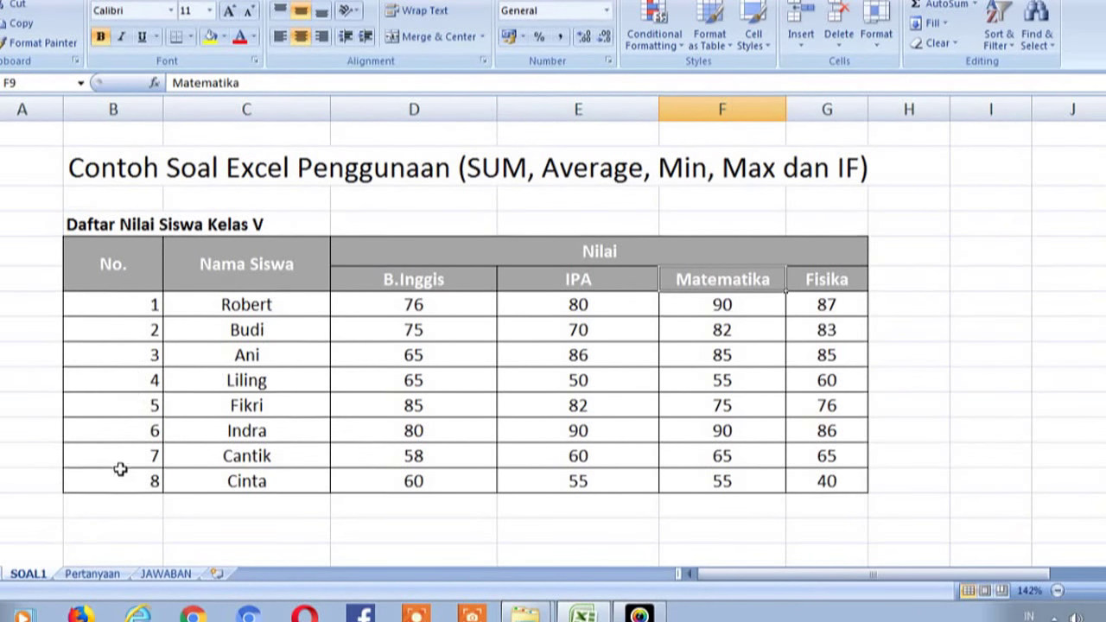
pyautogui.click(152, 526)
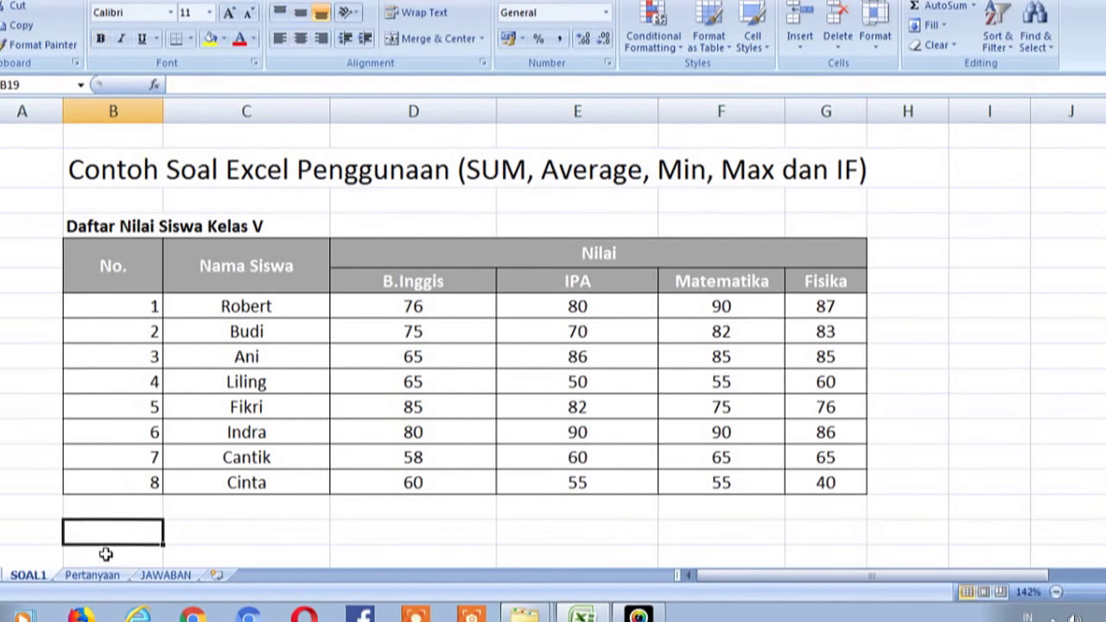
pyautogui.click(91, 575)
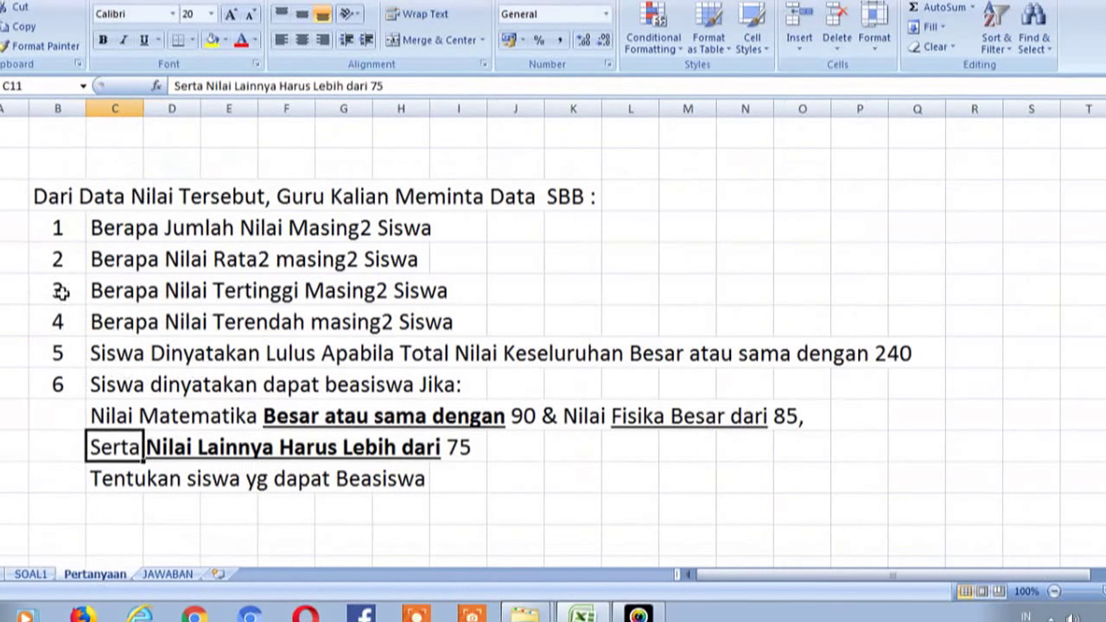
# Step: On the Pertanyaan sheet, go from B2 to the first question in B4:C4
pyautogui.click(66, 153)
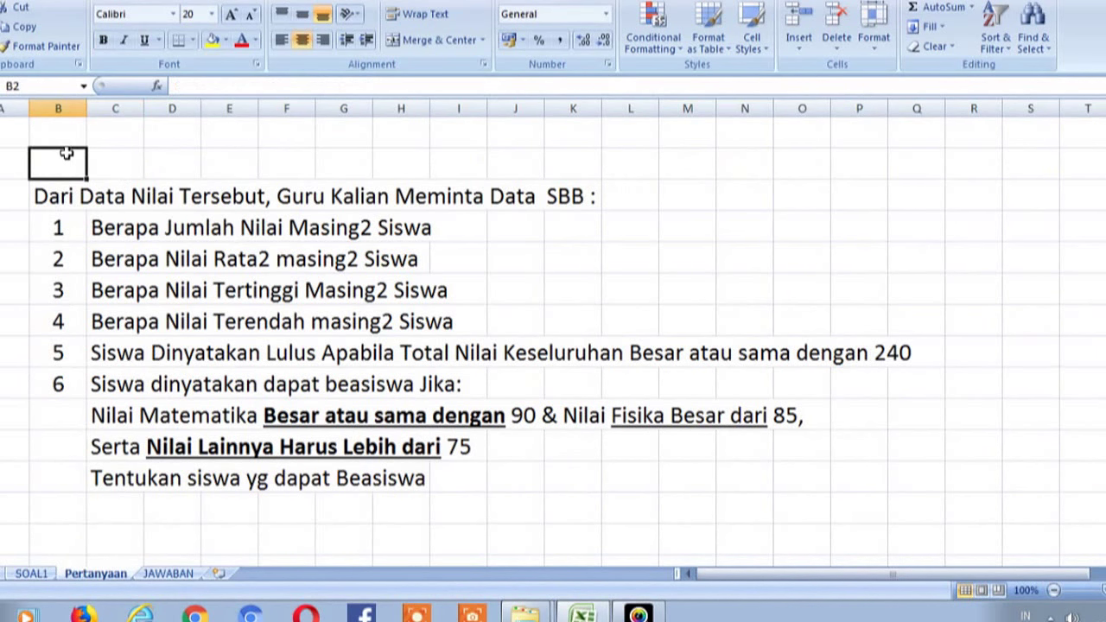
pyautogui.press('Right')
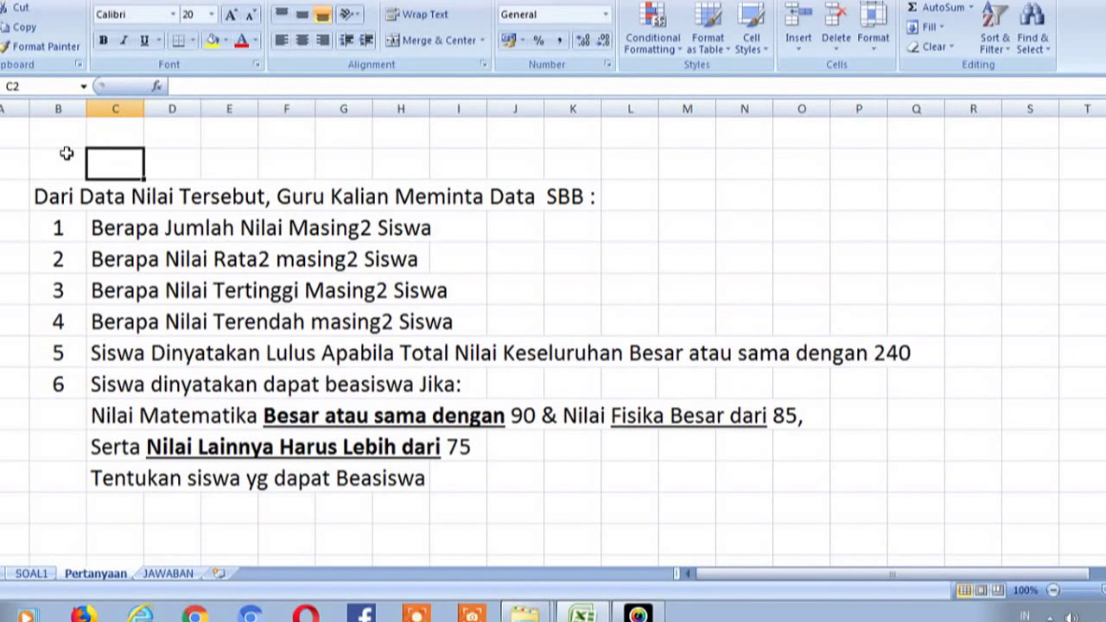
pyautogui.click(67, 152)
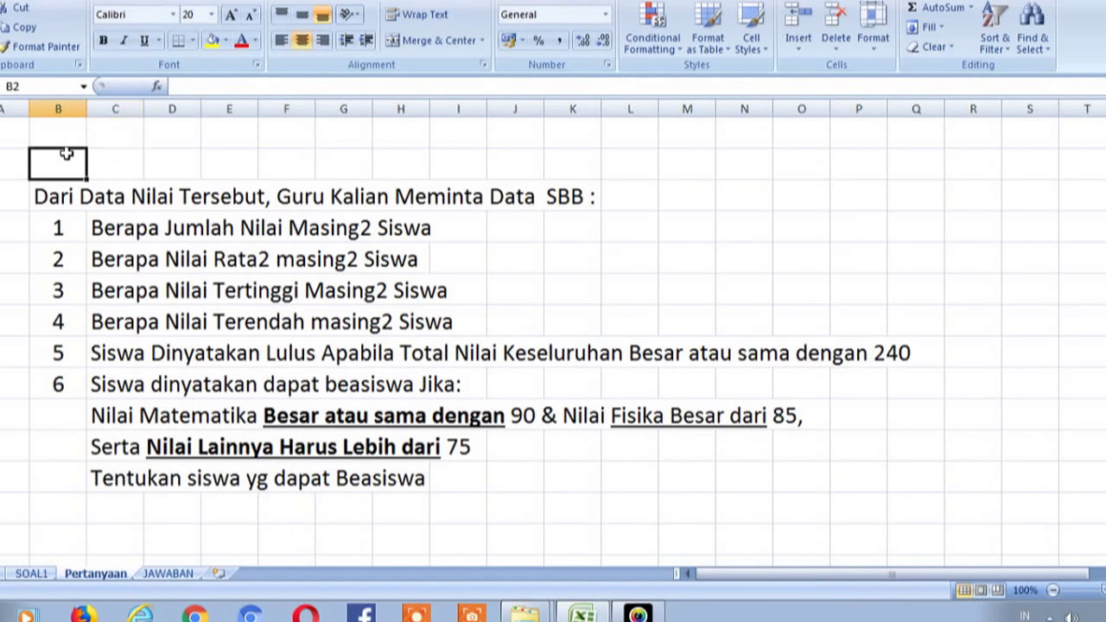
pyautogui.press('Left')
pyautogui.press('Down')
pyautogui.press('Right')
pyautogui.press('Down')
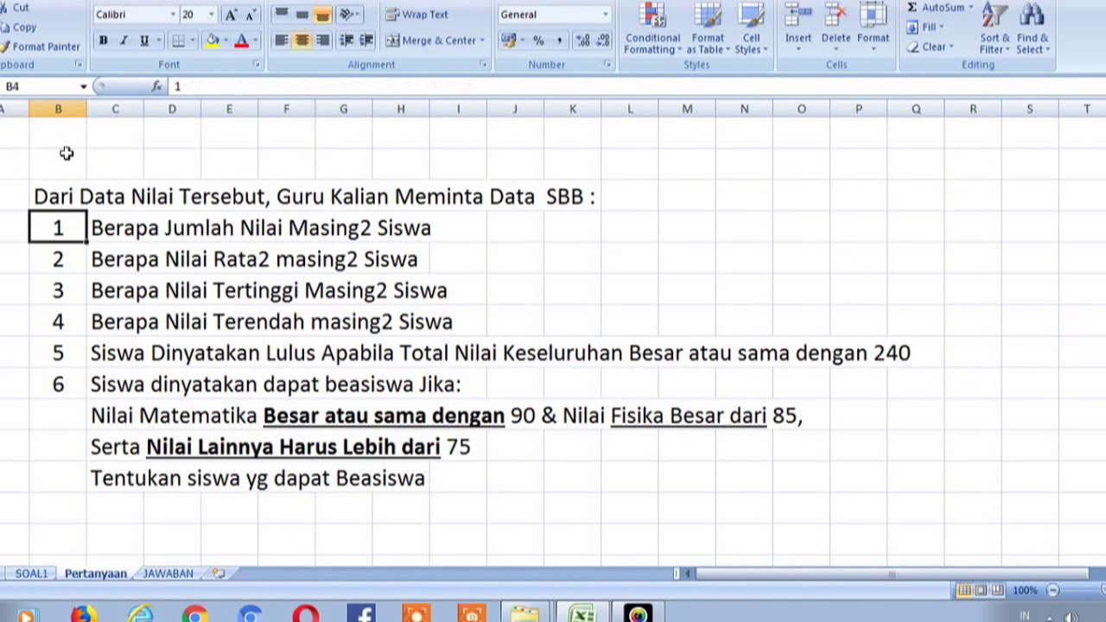
pyautogui.press('Right')
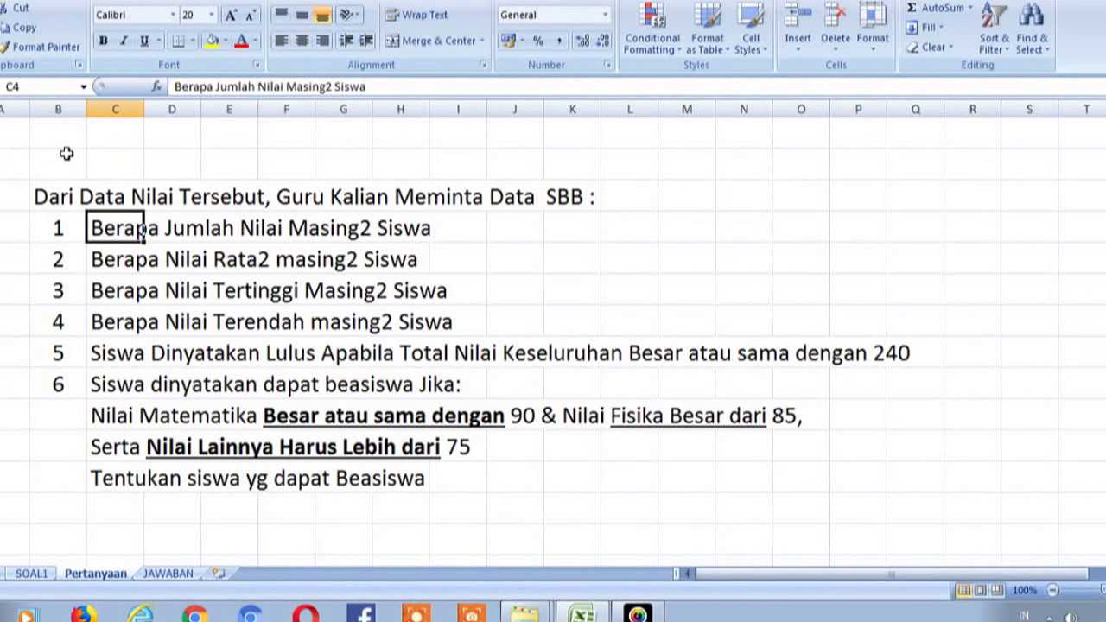
# Step: Read questions 2 through 6 in B5:B9, then return to B1
pyautogui.press('Right')
pyautogui.press('Left')
pyautogui.press('Down')
pyautogui.press('Left')
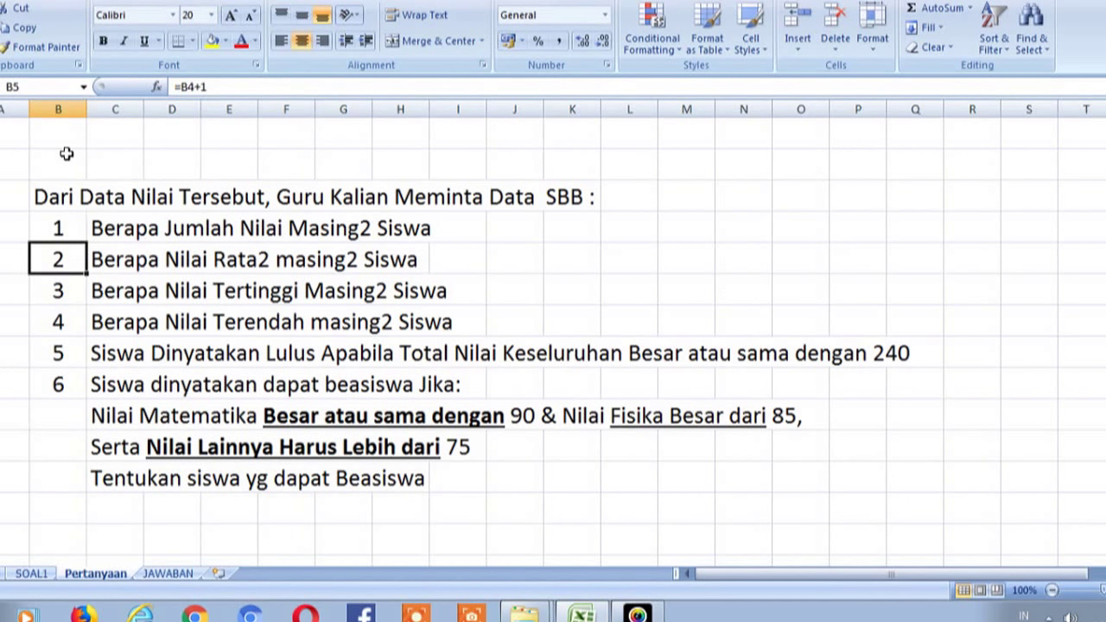
pyautogui.press('Down')
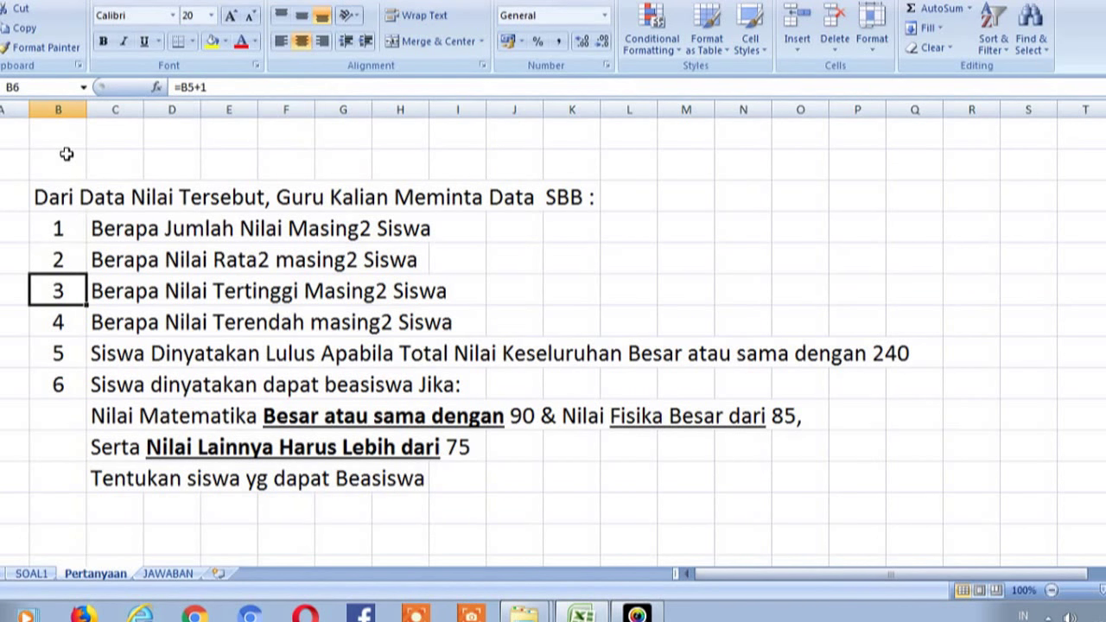
pyautogui.press('Down')
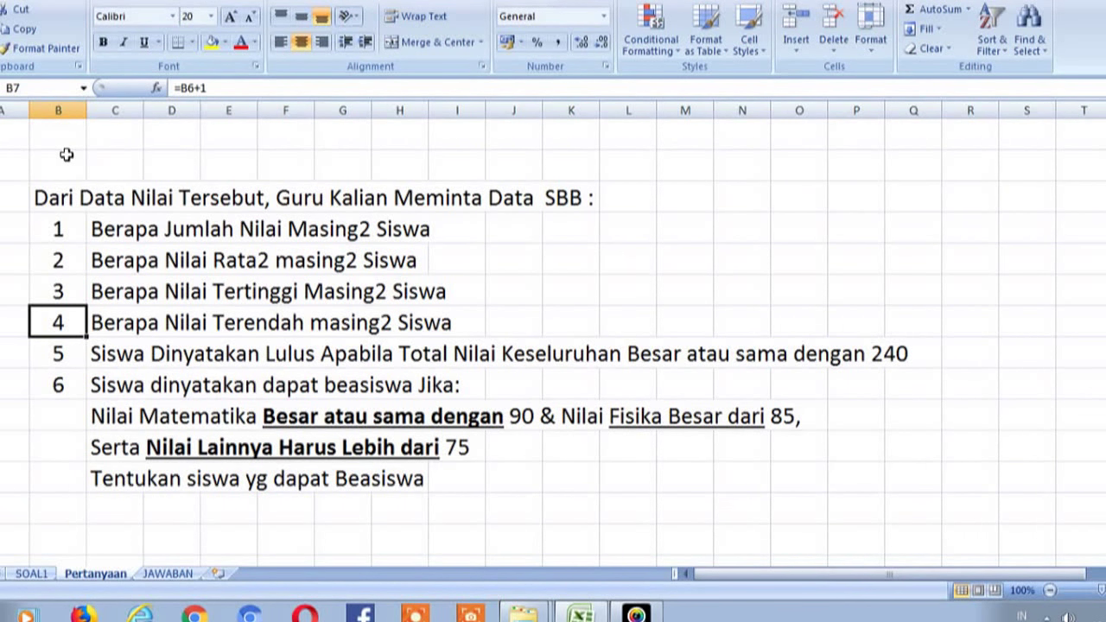
pyautogui.press('Down')
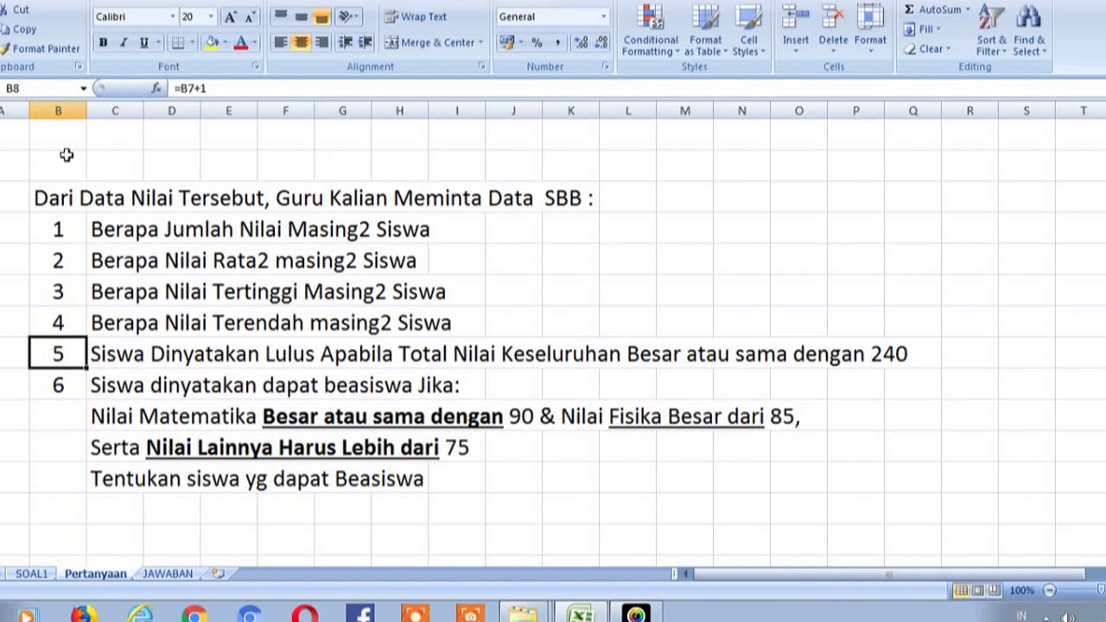
pyautogui.press('Down')
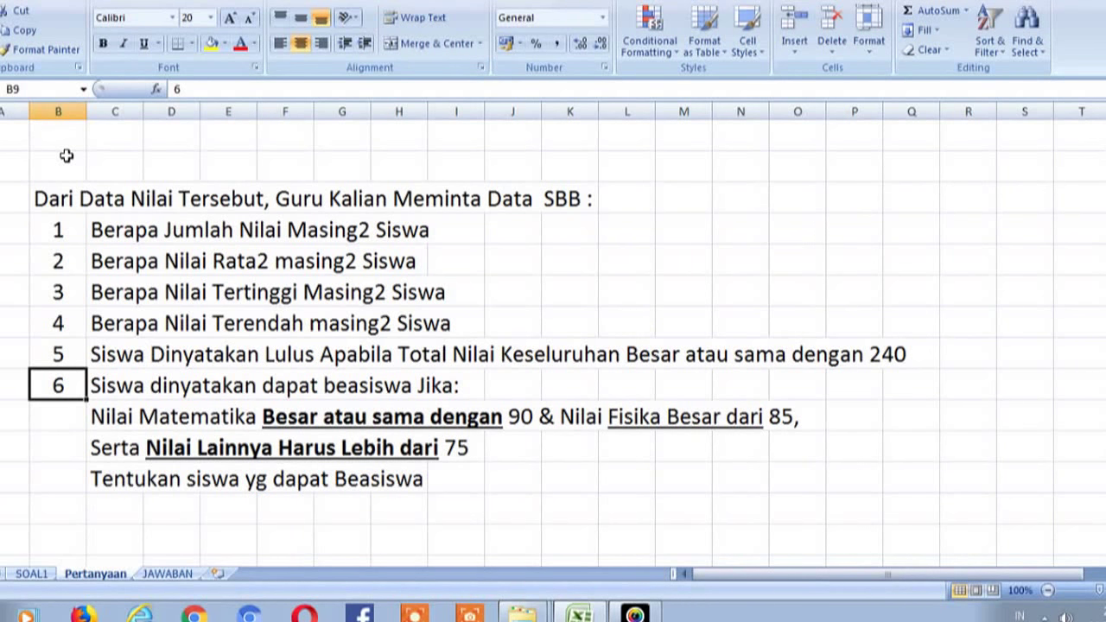
pyautogui.press('Up')
pyautogui.press('Up')
pyautogui.press('Up')
pyautogui.press('Up')
pyautogui.press('Up')
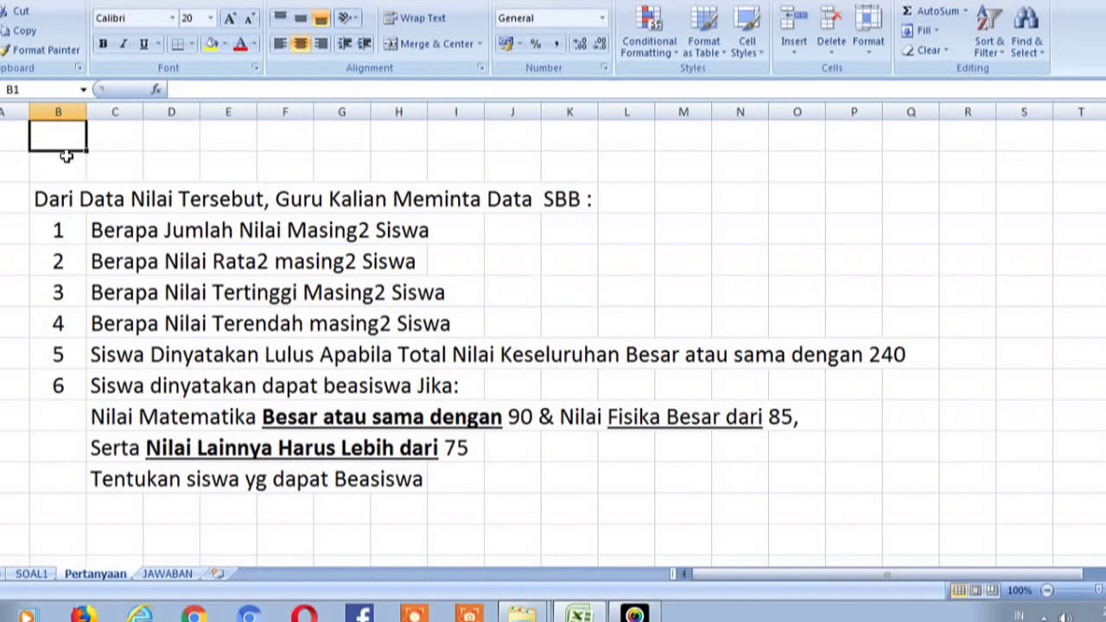
# Step: Add a new blank Sheet2, then return to the SOAL1 grade table sheet
pyautogui.click(220, 575)
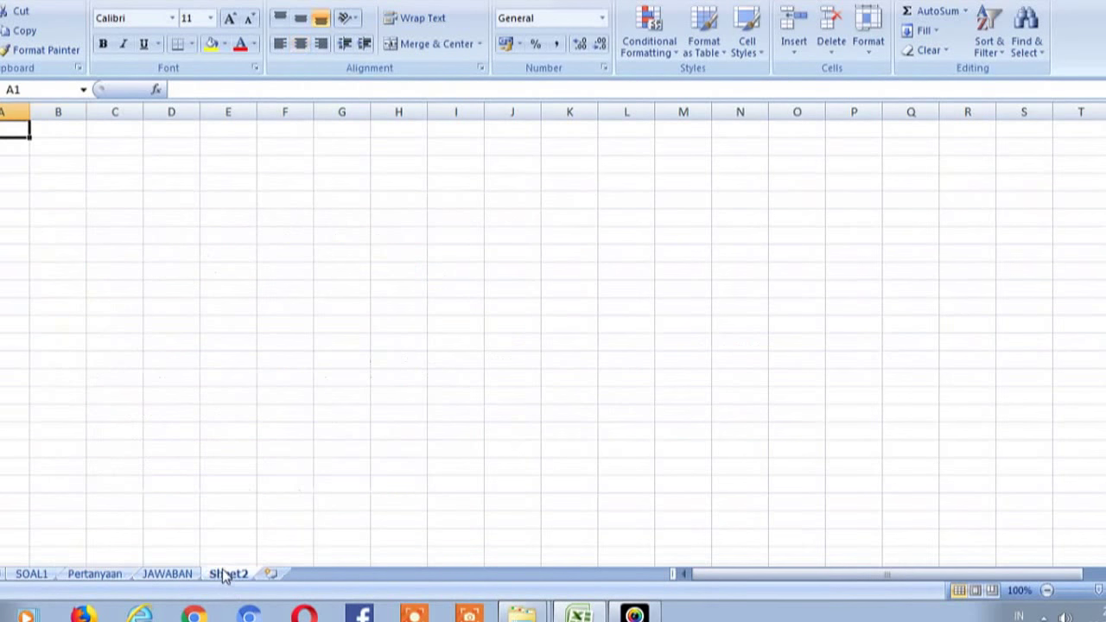
pyautogui.click(108, 577)
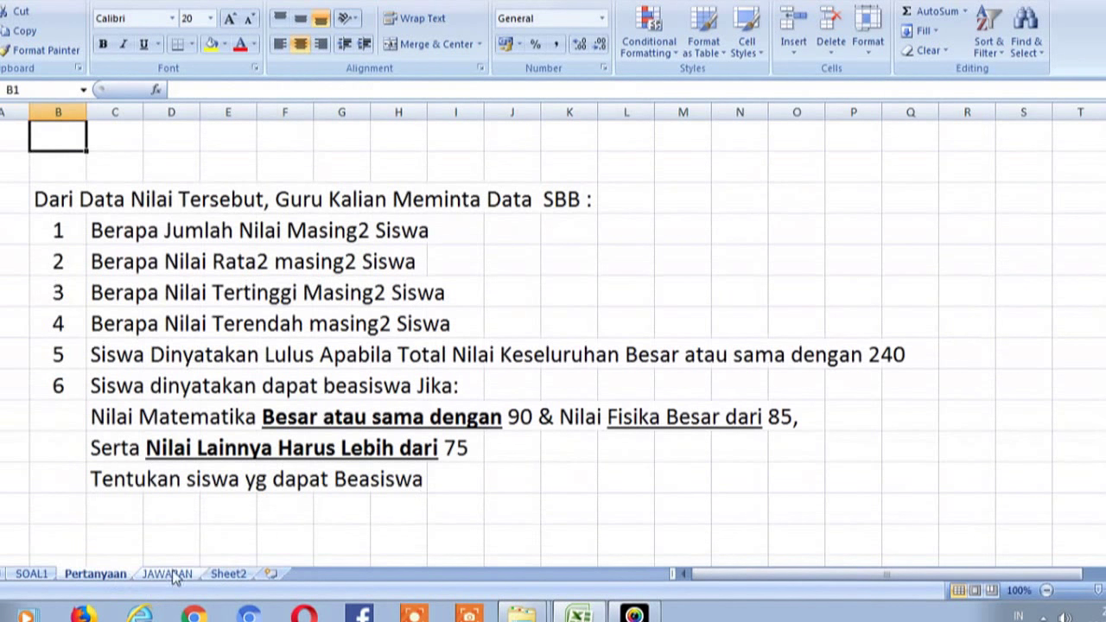
pyautogui.click(176, 576)
pyautogui.click(112, 573)
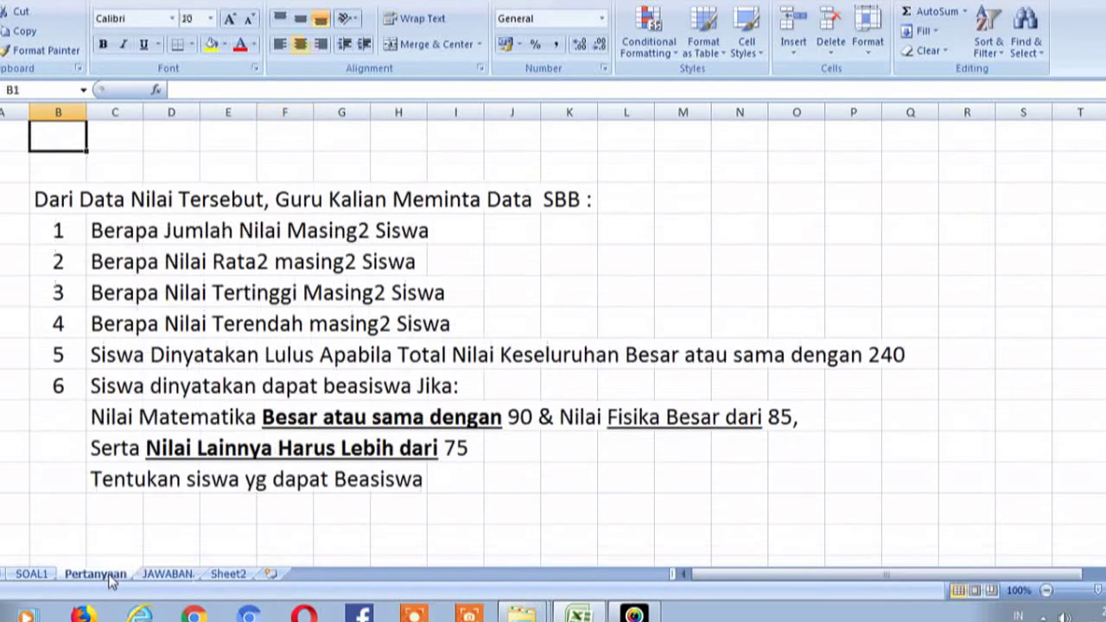
pyautogui.click(39, 577)
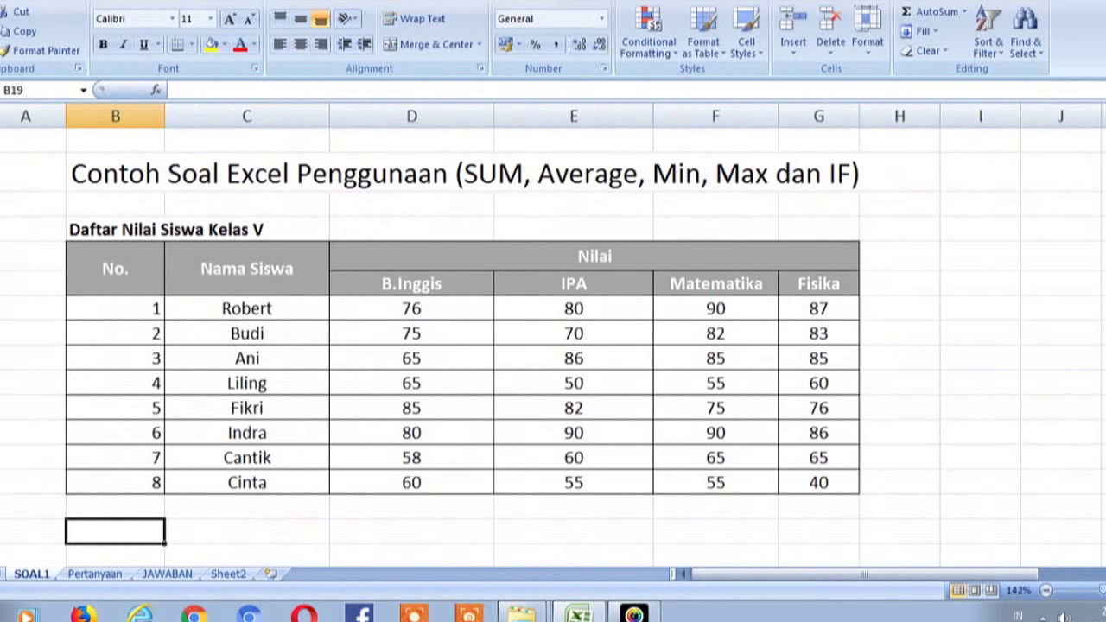
pyautogui.click(105, 243)
# Step: Copy the grade table with its title from SOAL1 into cell B3 of JAWABAN
pyautogui.moveTo(106, 242); pyautogui.dragTo(571, 385)
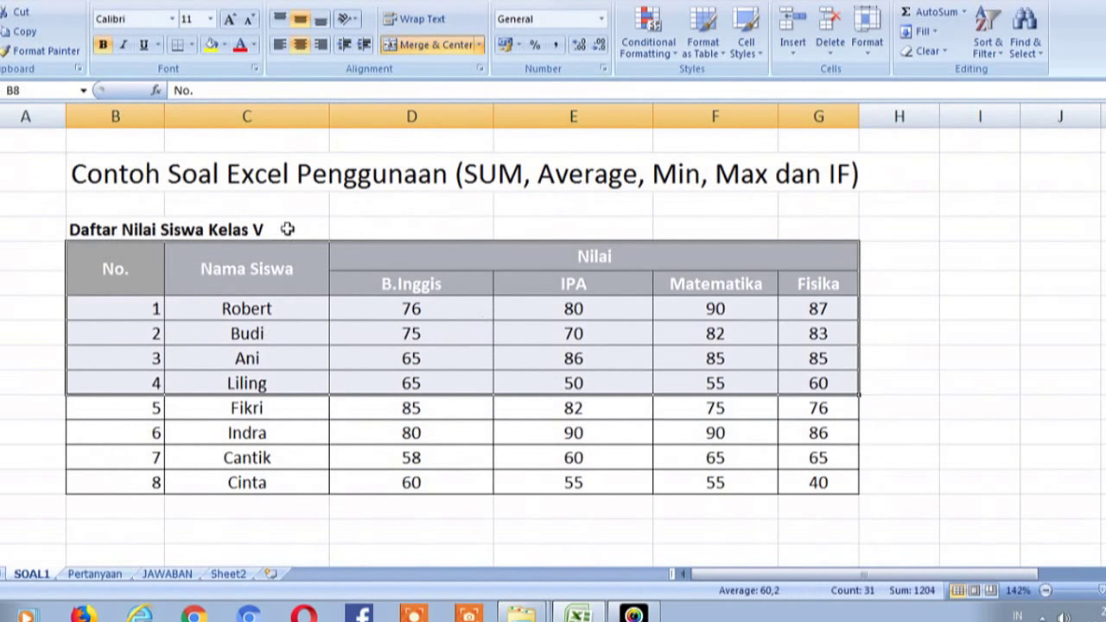
pyautogui.moveTo(147, 231); pyautogui.dragTo(757, 504)
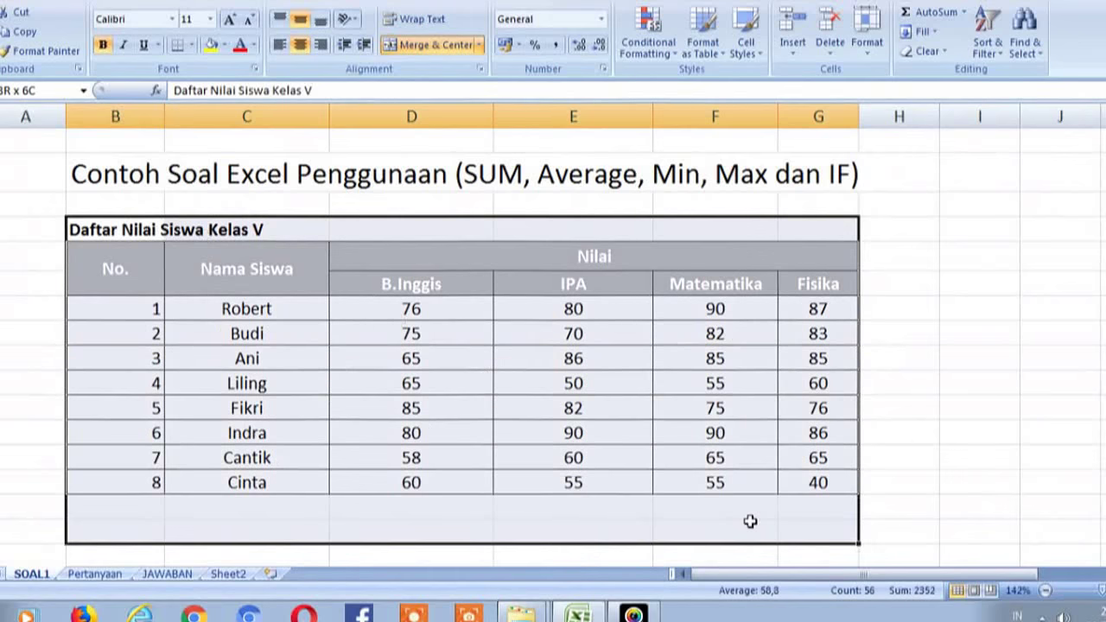
pyautogui.hotkey('ctrl', 'c')
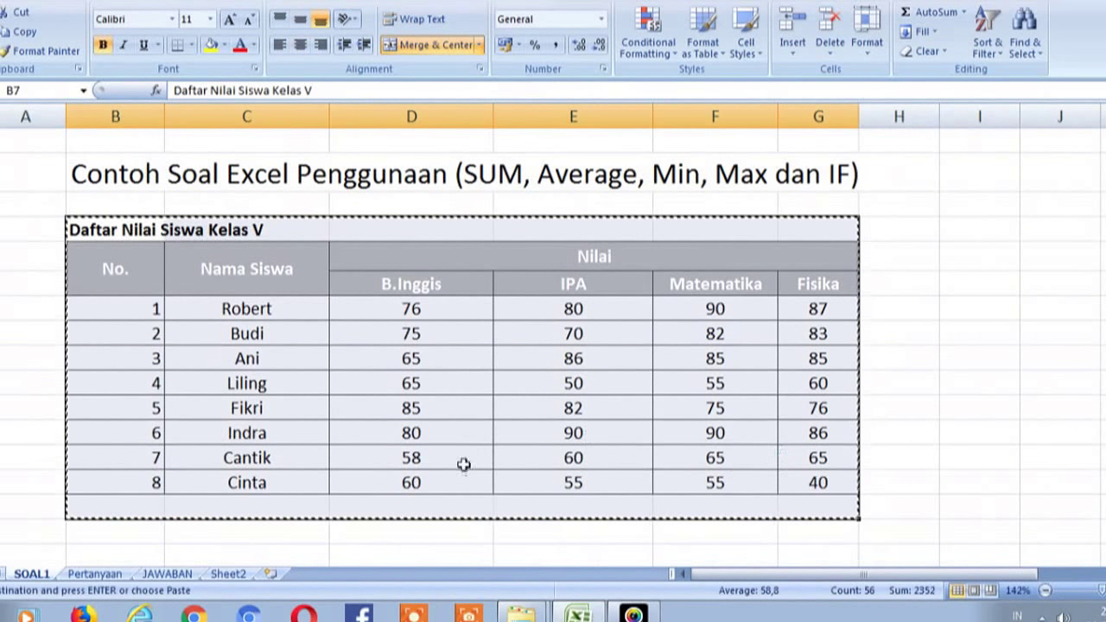
pyautogui.click(161, 575)
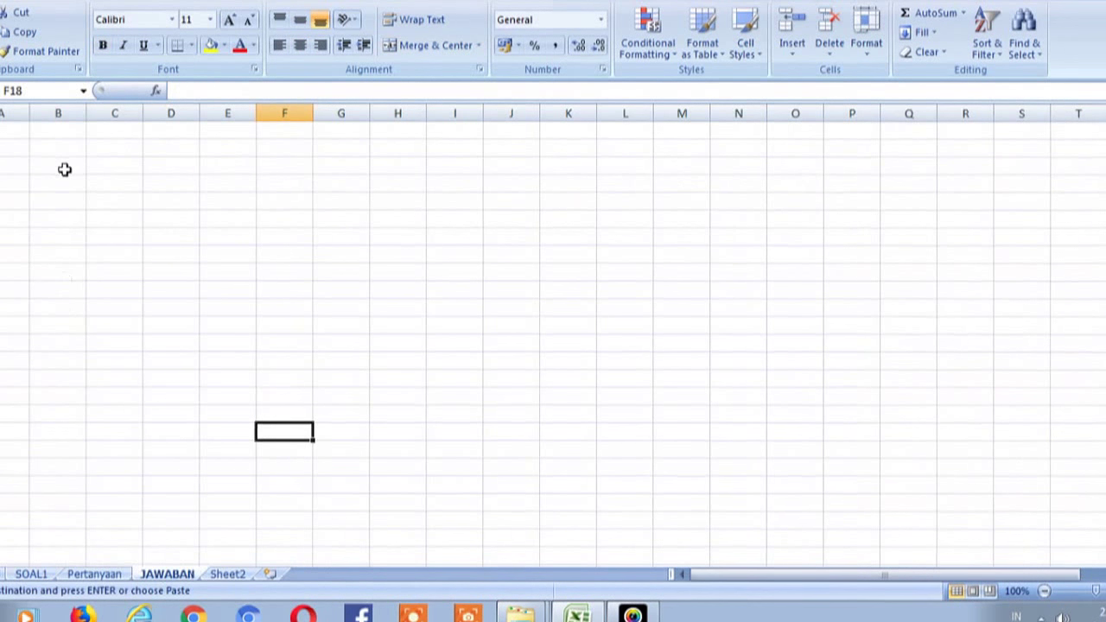
pyautogui.click(63, 167)
pyautogui.hotkey('ctrl', 'v')
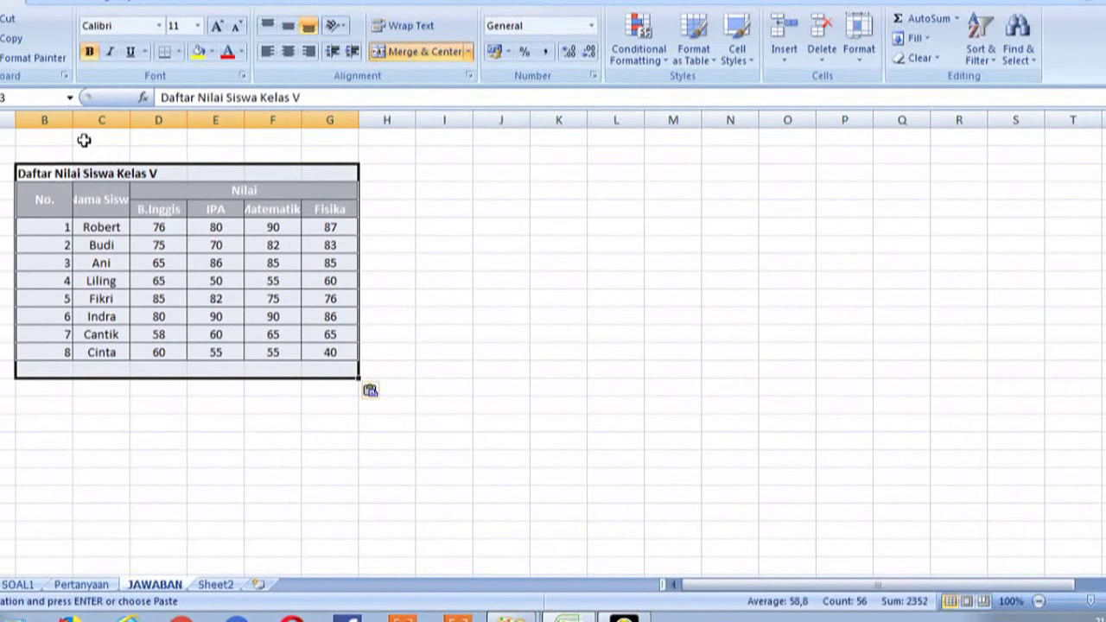
# Step: Widen the pasted table's columns and check the IPA, Matematika and Fisika headers
pyautogui.moveTo(75, 118); pyautogui.dragTo(184, 119)
pyautogui.click(263, 208)
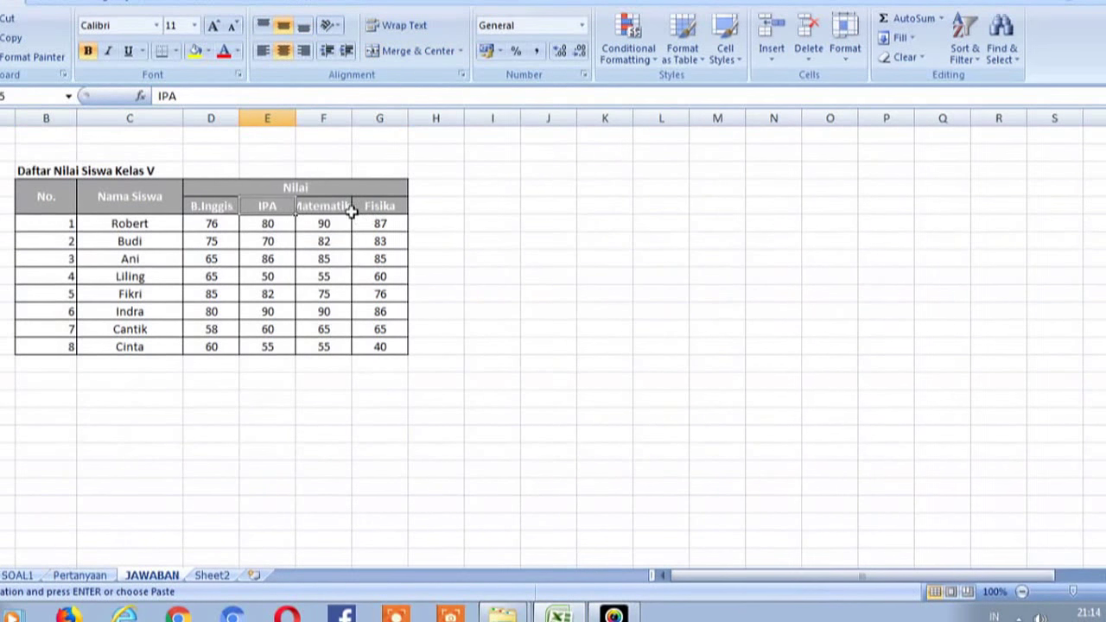
pyautogui.click(346, 201)
pyautogui.click(355, 205)
pyautogui.press('Right')
pyautogui.press('Left')
pyautogui.press('Right')
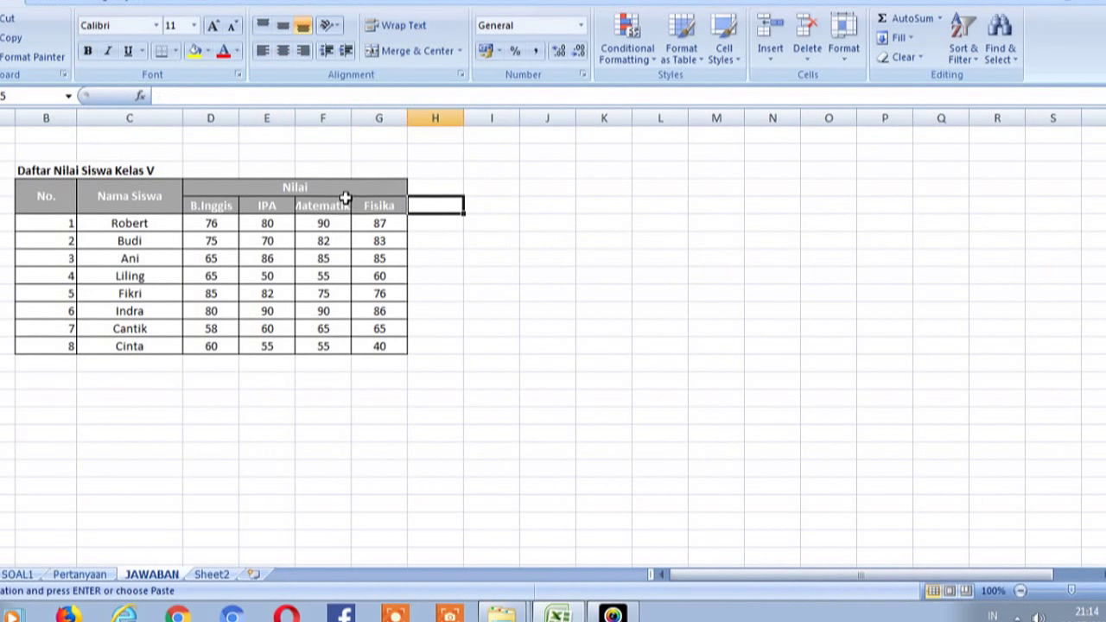
# Step: Enter the header 'Total Nilai' in H5
pyautogui.write('Total Ni')
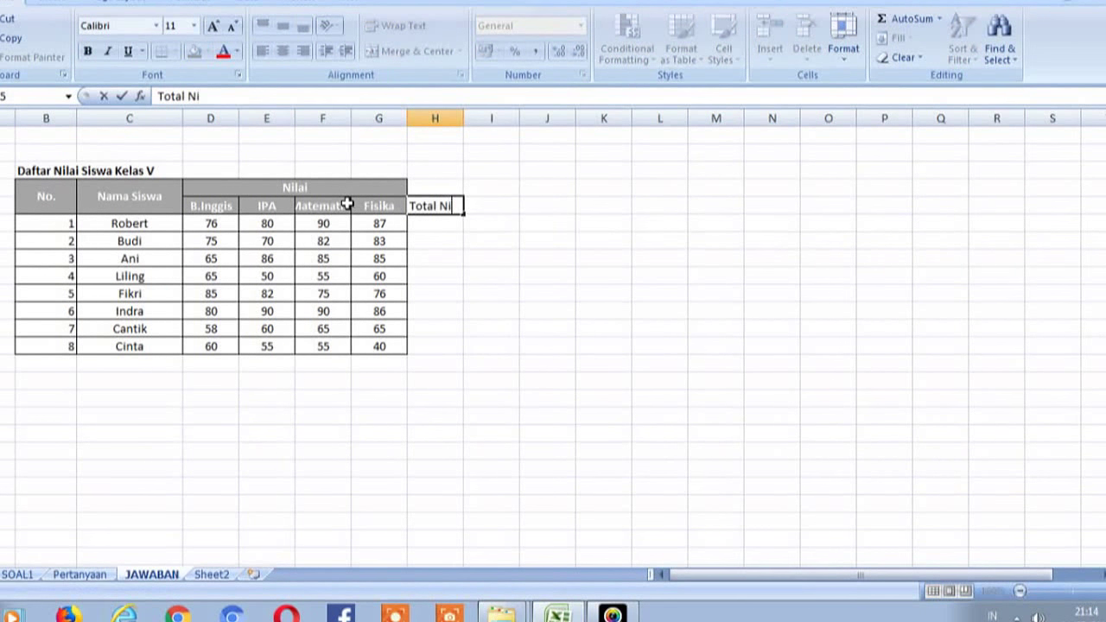
pyautogui.press('Escape')
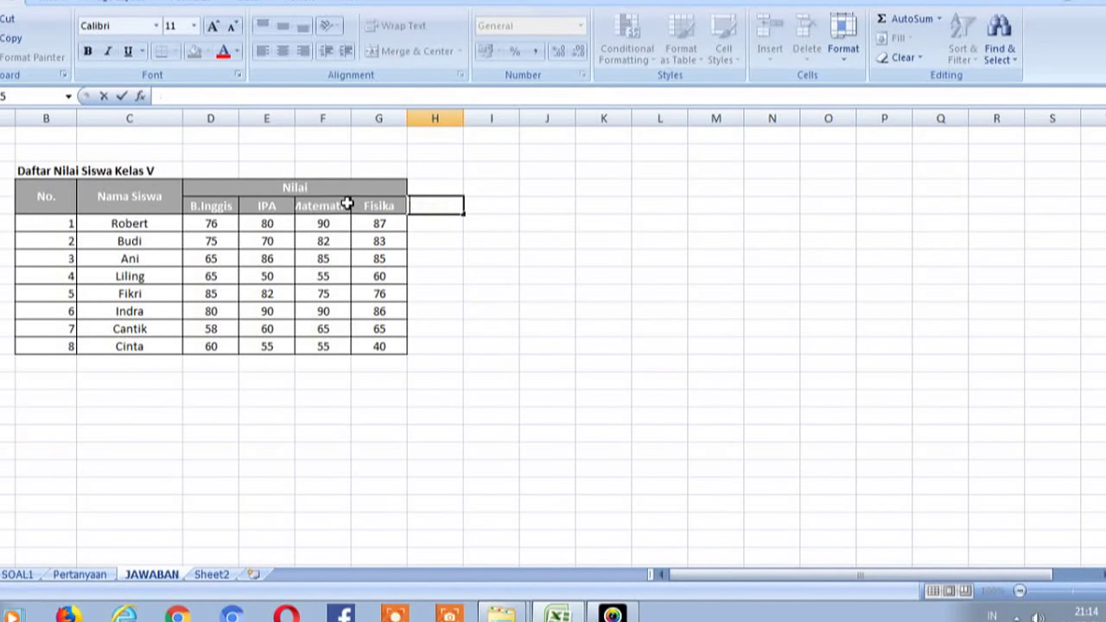
pyautogui.write('Total Ni')
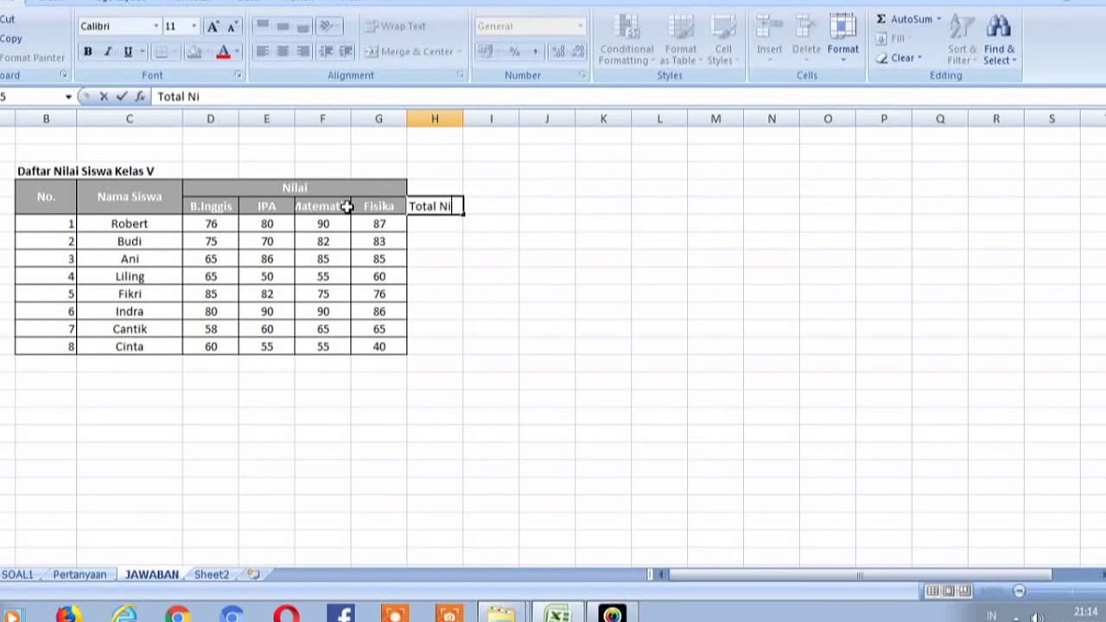
pyautogui.write('lai')
pyautogui.press('Return')
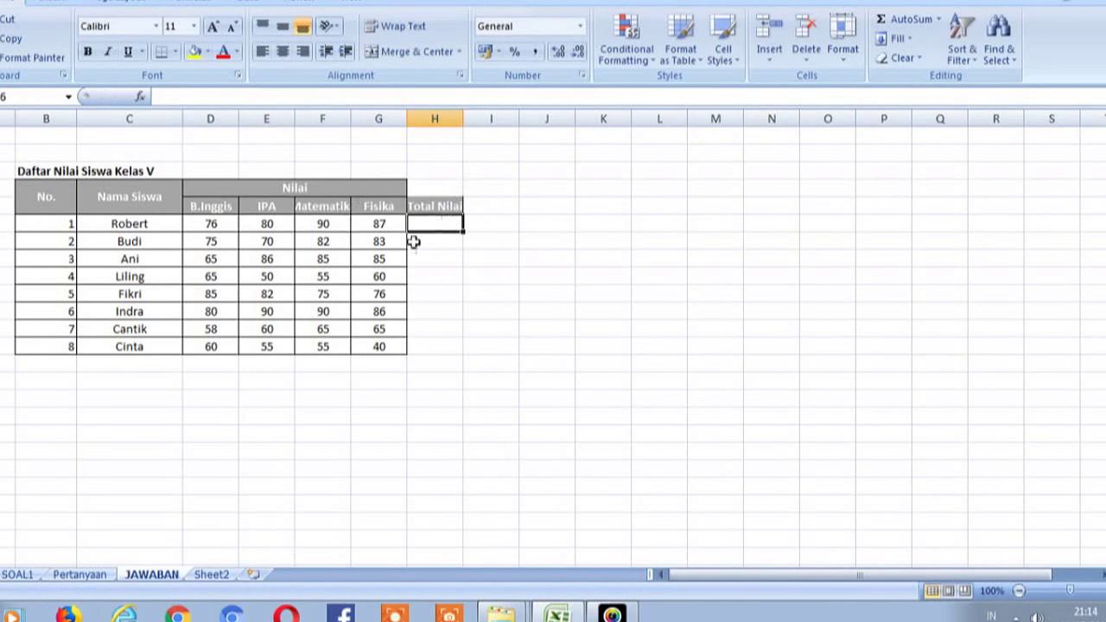
# Step: Enter =SUM(D6:G6) in H6, fill it down to H13, and widen column H
pyautogui.write('=')
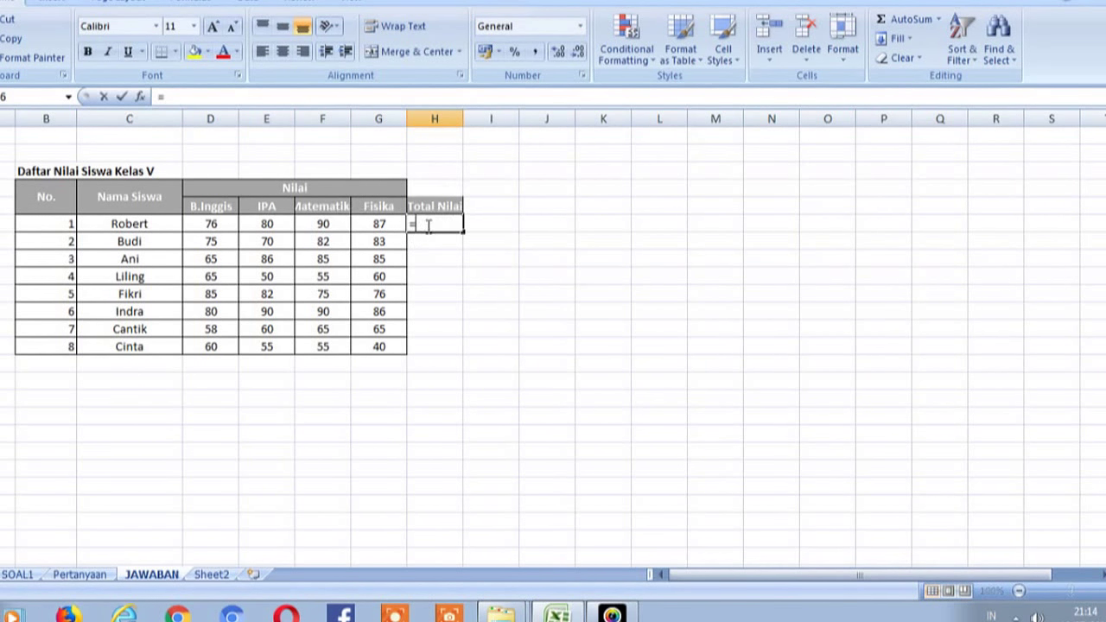
pyautogui.write('su')
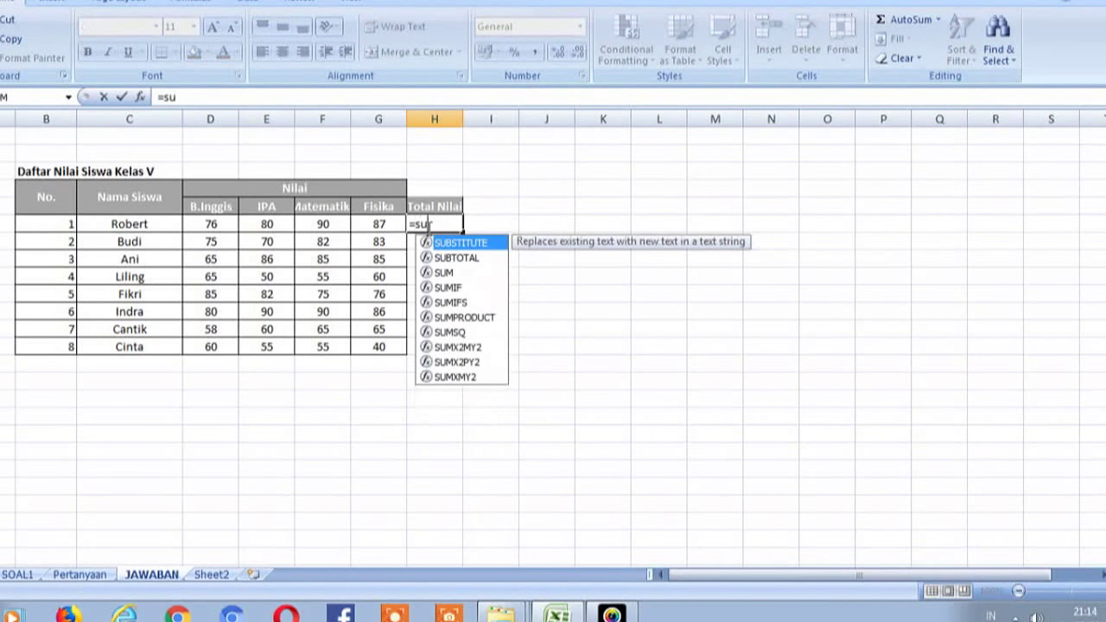
pyautogui.write('m')
pyautogui.write('(')
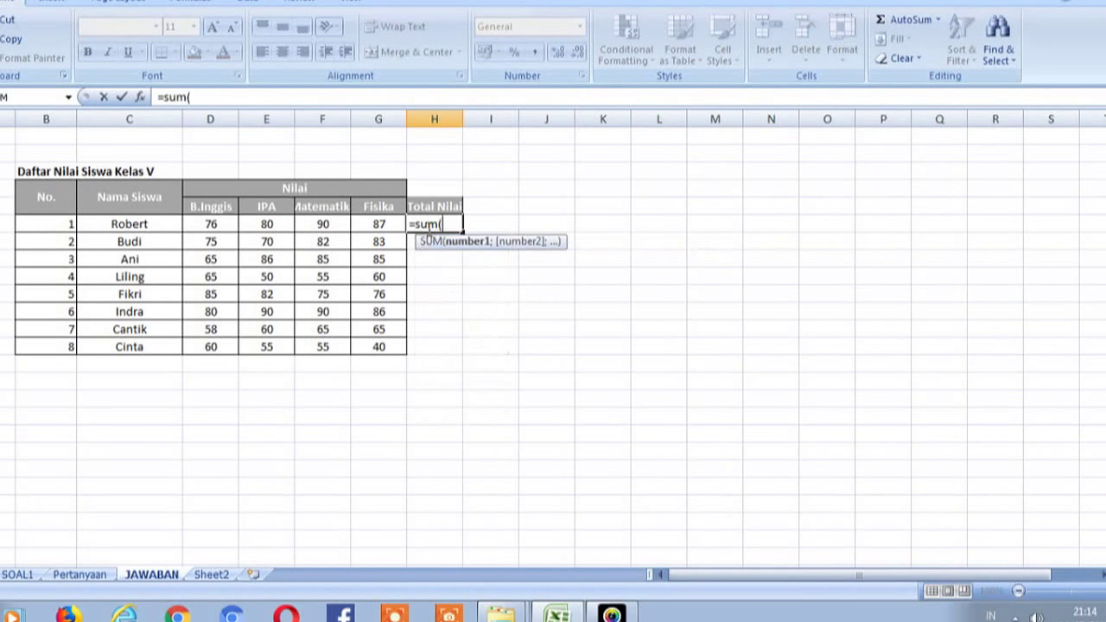
pyautogui.click(208, 225)
pyautogui.moveTo(208, 225); pyautogui.dragTo(369, 227)
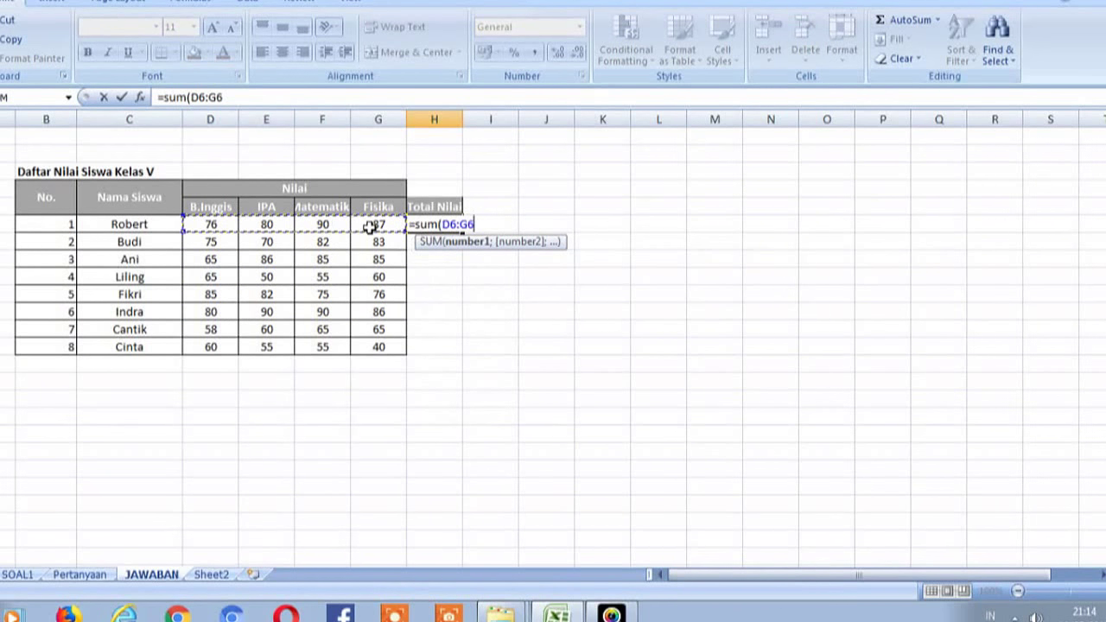
pyautogui.write(')')
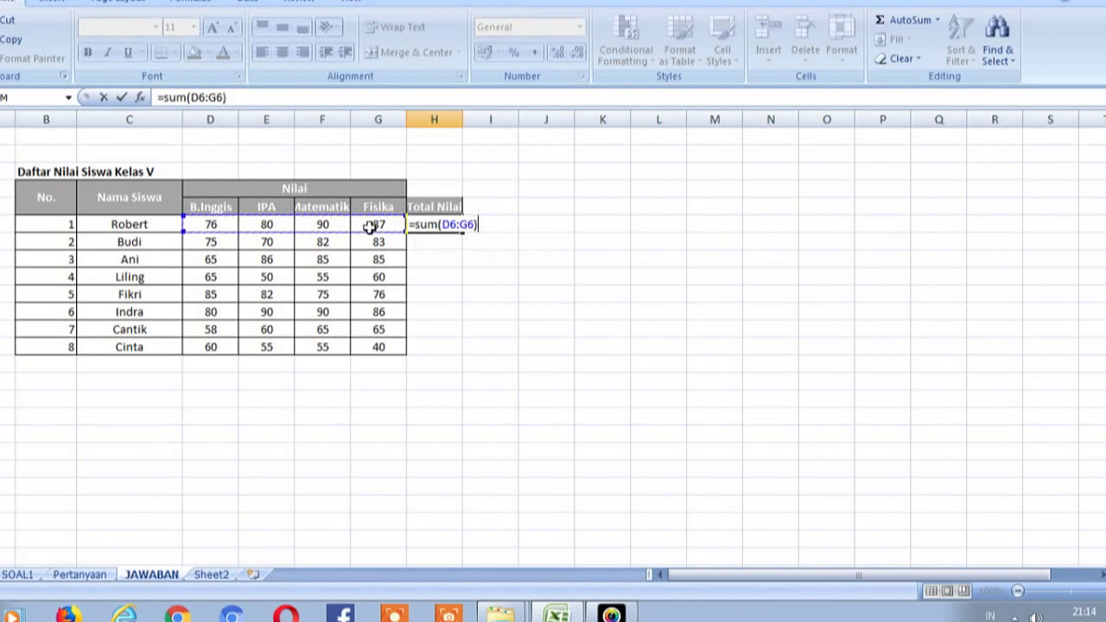
pyautogui.press('Return')
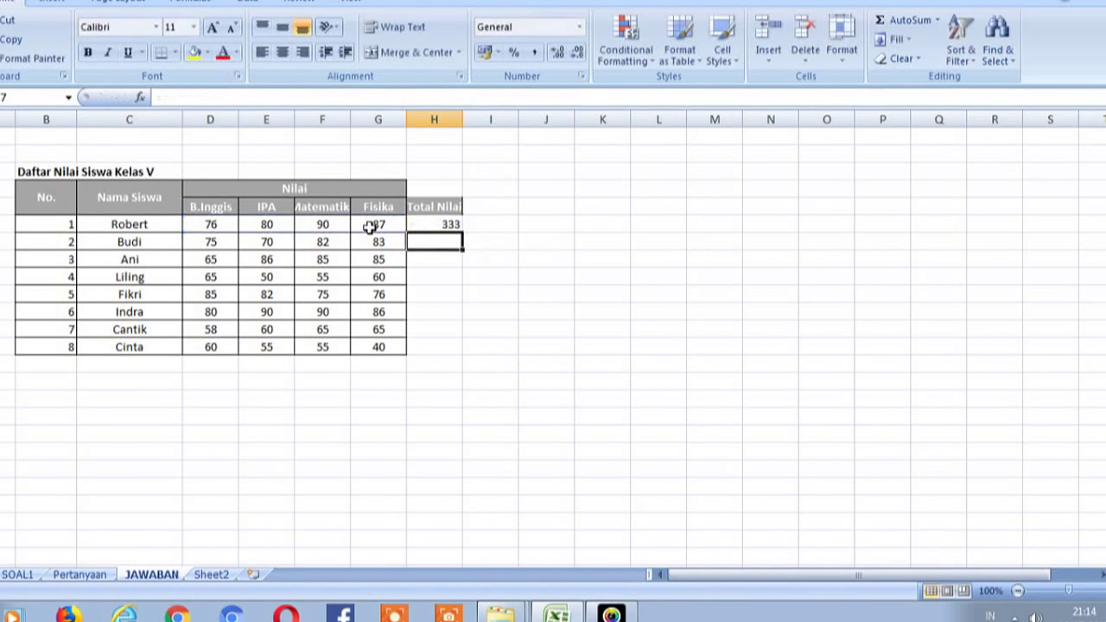
pyautogui.click(451, 224)
pyautogui.moveTo(462, 233); pyautogui.dragTo(455, 353)
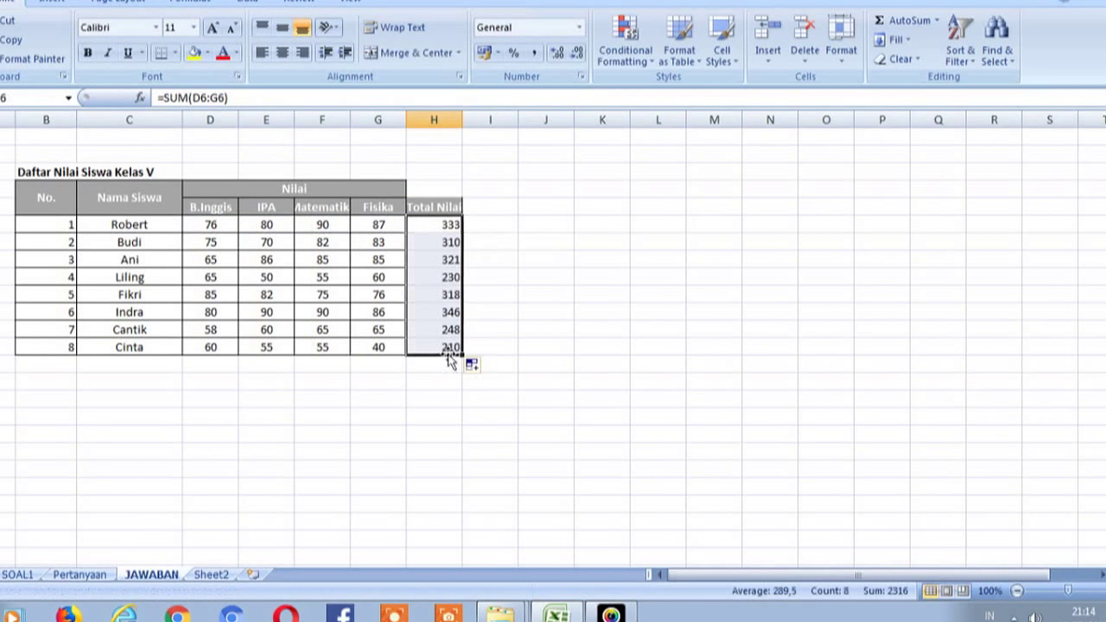
pyautogui.moveTo(458, 114); pyautogui.dragTo(464, 113)
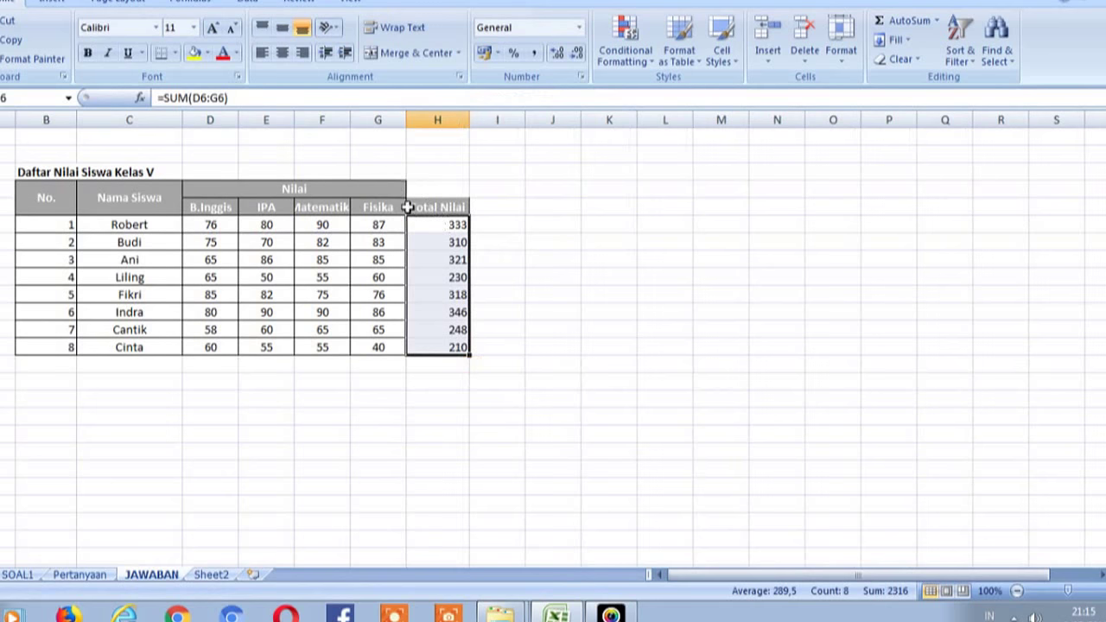
pyautogui.moveTo(424, 185); pyautogui.dragTo(348, 197)
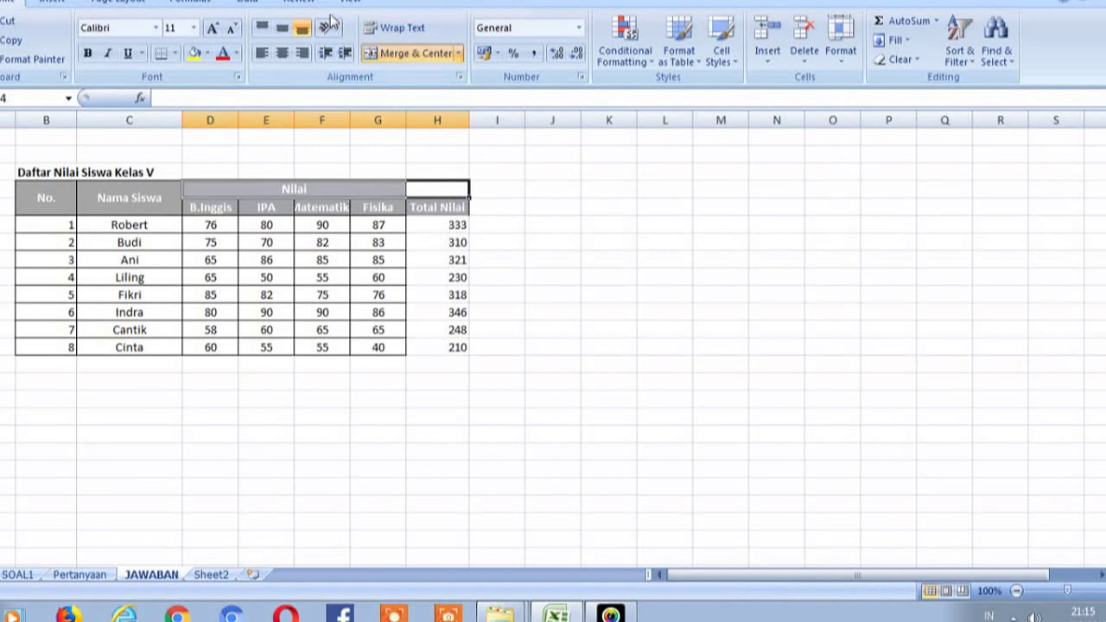
# Step: Merge and center the Nilai header across D4:H4
pyautogui.click(375, 54)
pyautogui.click(389, 53)
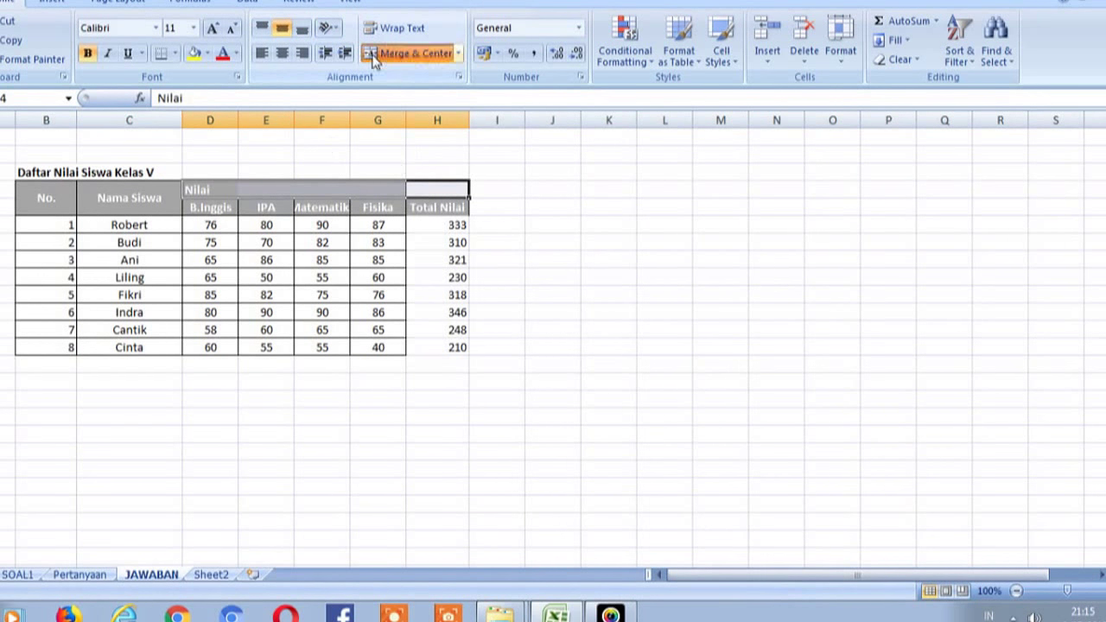
pyautogui.click(494, 240)
pyautogui.click(489, 206)
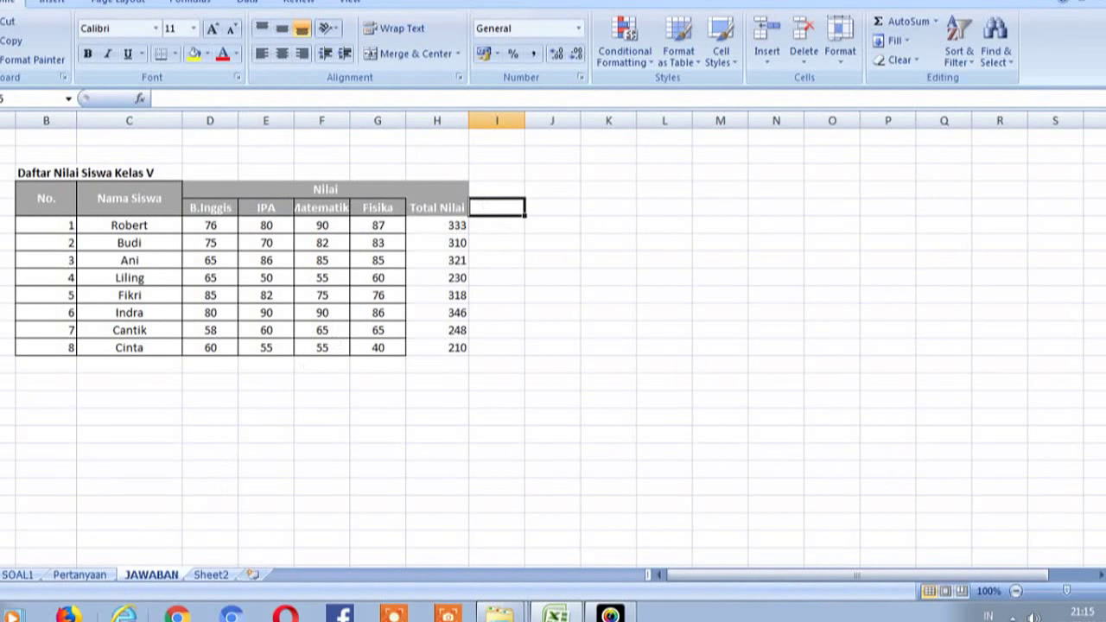
# Step: Read the second question on the Pertanyaan sheet, then return to JAWABAN
pyautogui.click(83, 576)
pyautogui.click(51, 270)
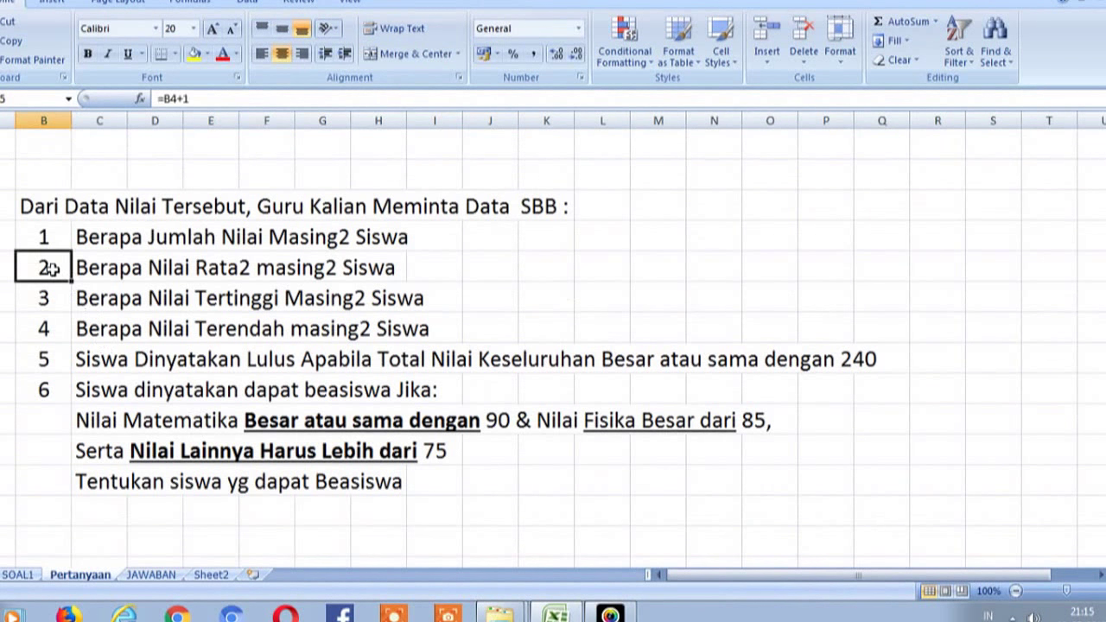
pyautogui.press('Right')
pyautogui.press('Left')
pyautogui.press('Right')
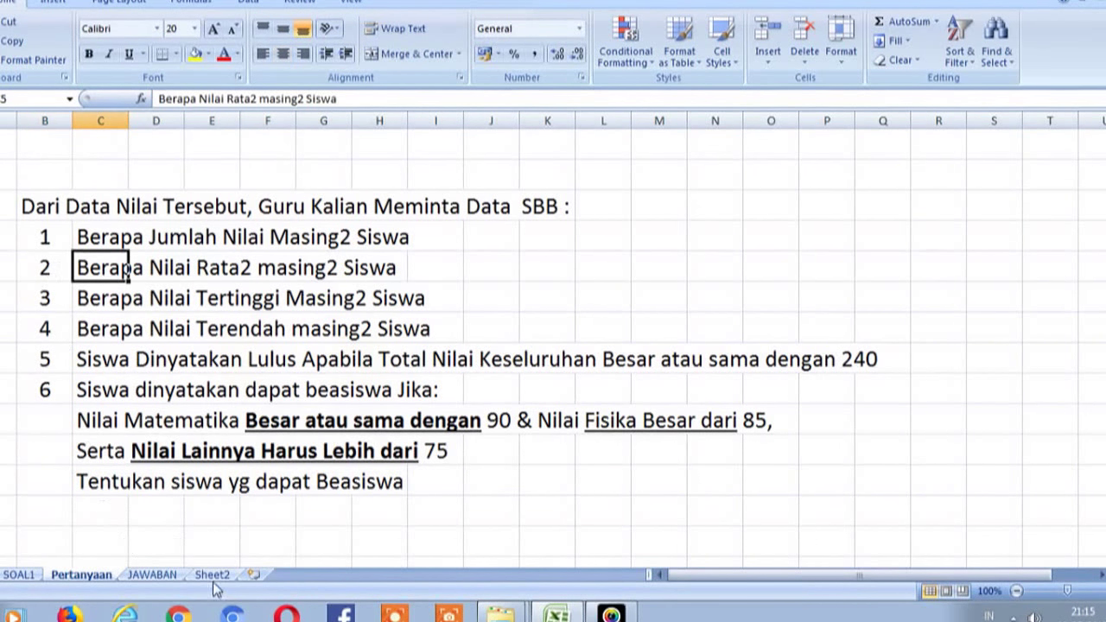
pyautogui.click(173, 575)
pyautogui.click(499, 241)
pyautogui.click(500, 227)
pyautogui.click(496, 208)
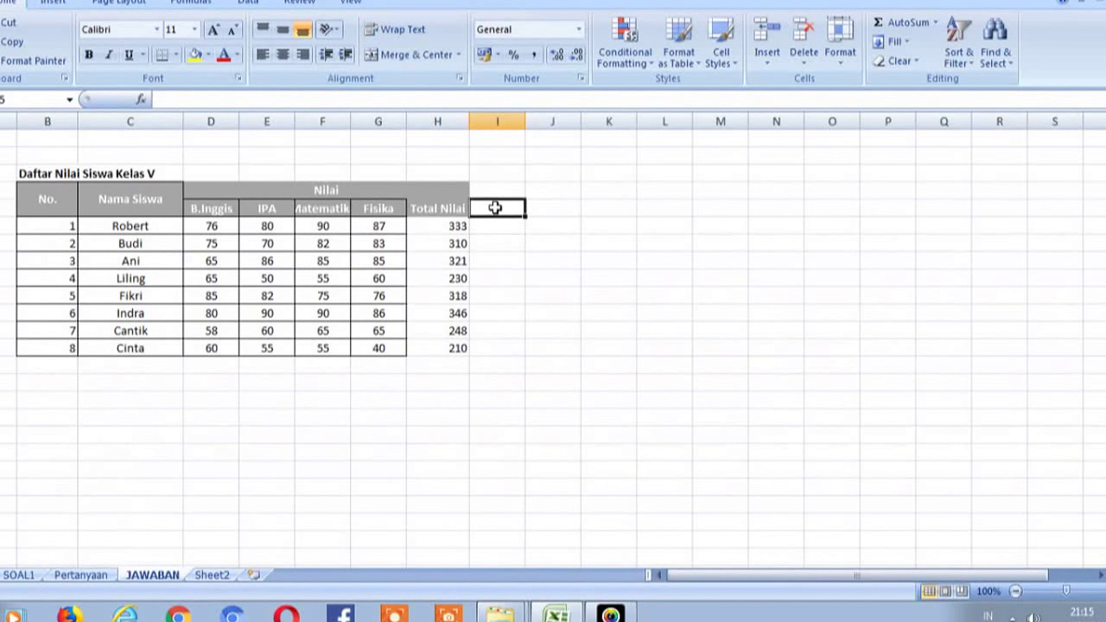
# Step: Enter the headers 'Nilai' in I4 and 'Rata2' in I5
pyautogui.press('Up')
pyautogui.write('Nilai')
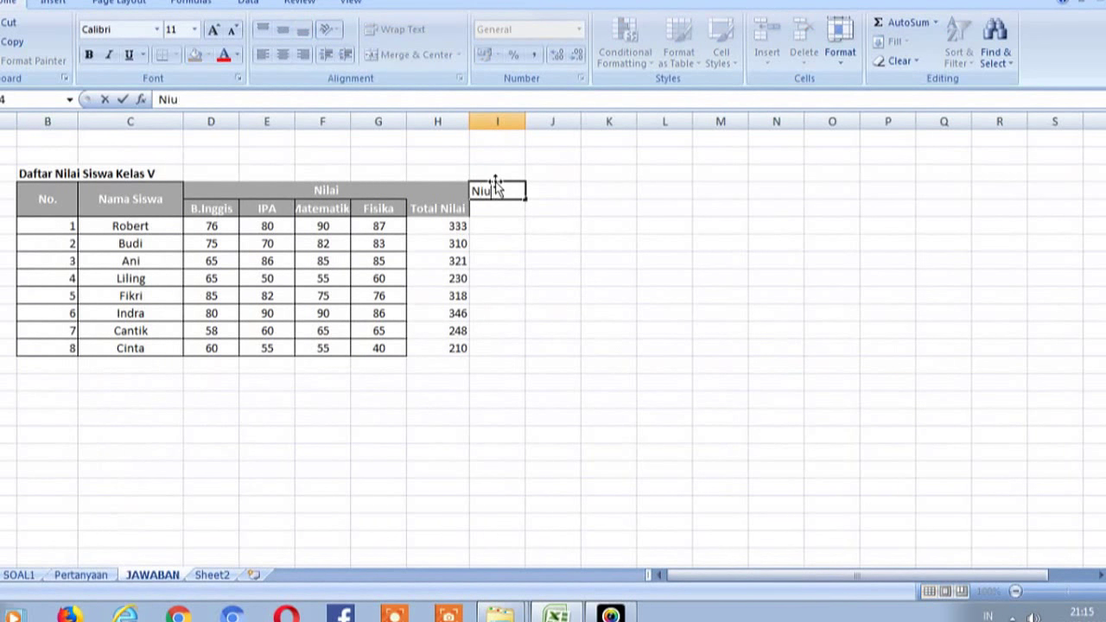
pyautogui.press('BackSpace')
pyautogui.press('BackSpace')
pyautogui.press('BackSpace')
pyautogui.write('lai')
pyautogui.press('Return')
pyautogui.write('Rata2')
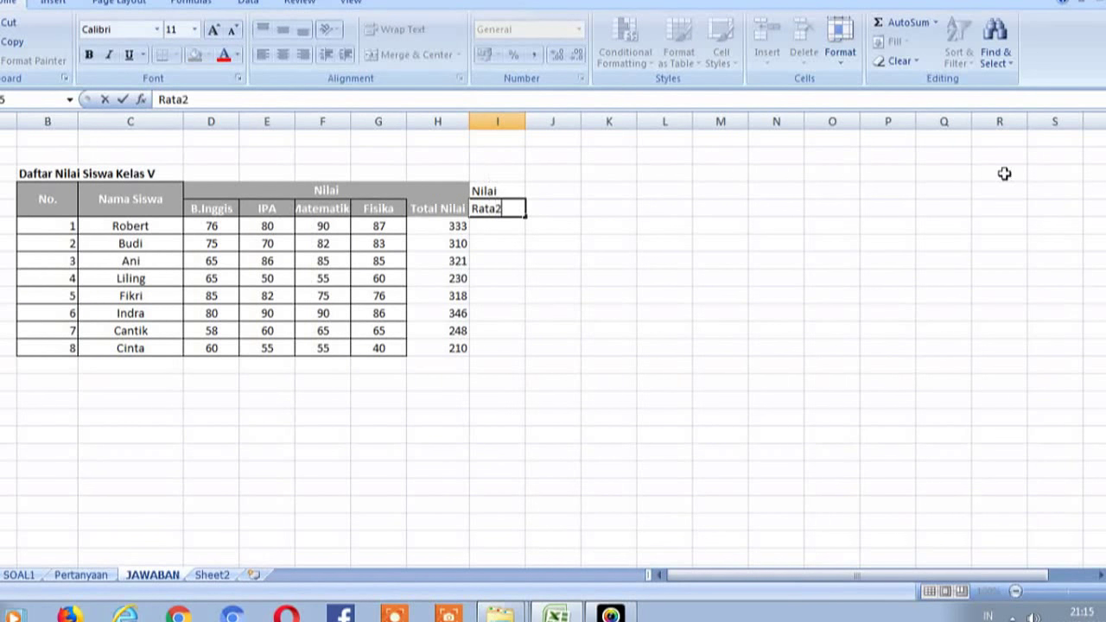
pyautogui.press('Return')
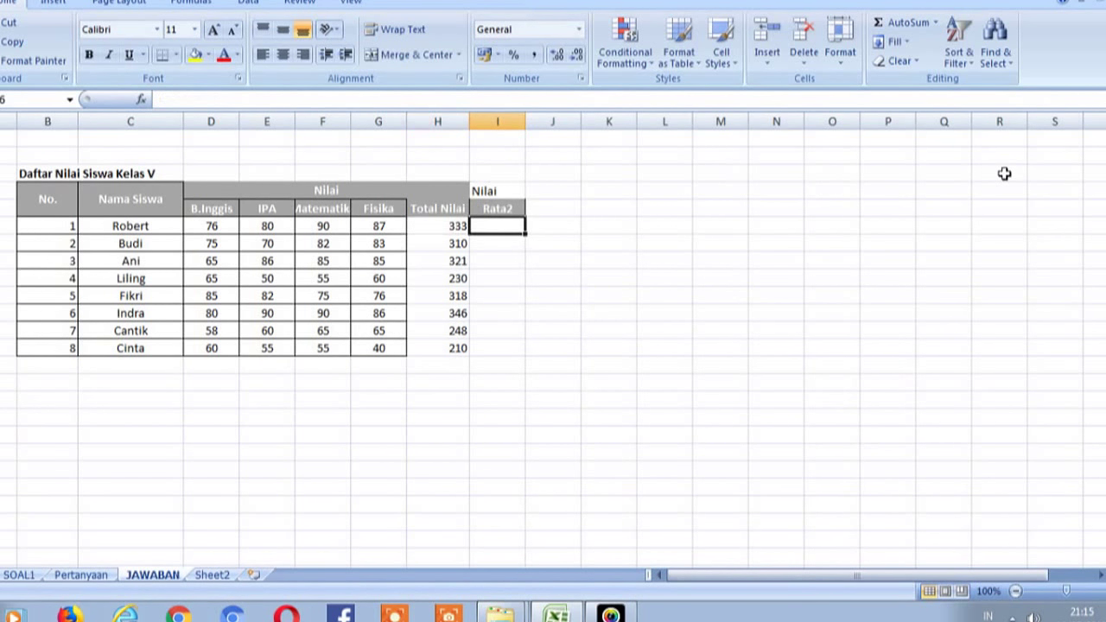
# Step: Enter =AVERAGE(D6:G6) in I6 and fill it down to I13
pyautogui.write('=')
pyautogui.write('average')
pyautogui.write('(')
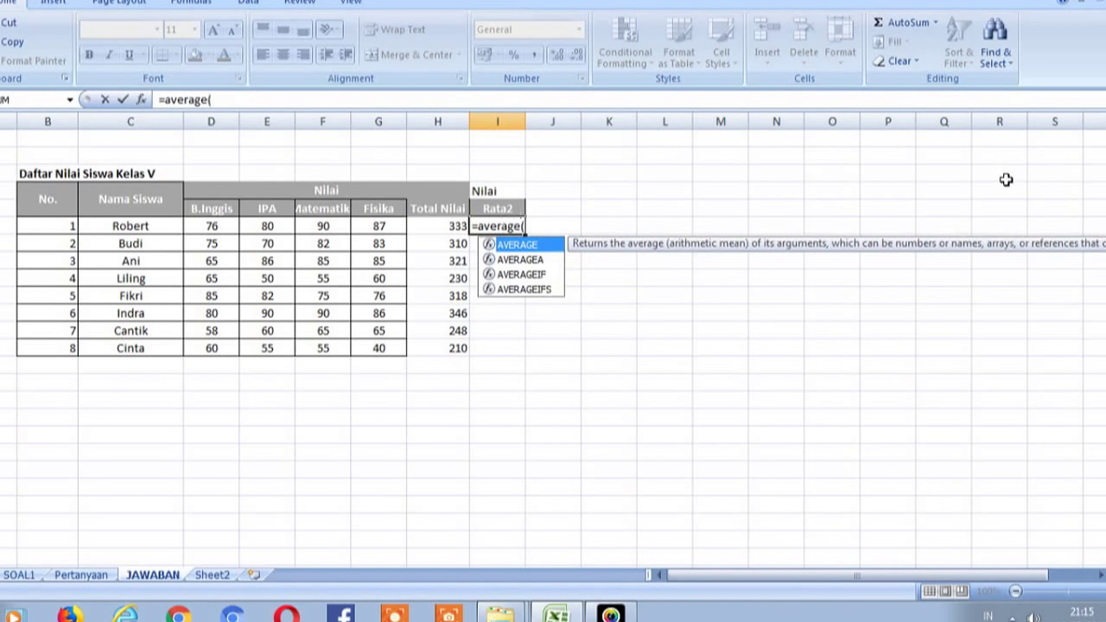
pyautogui.moveTo(212, 227); pyautogui.dragTo(378, 227)
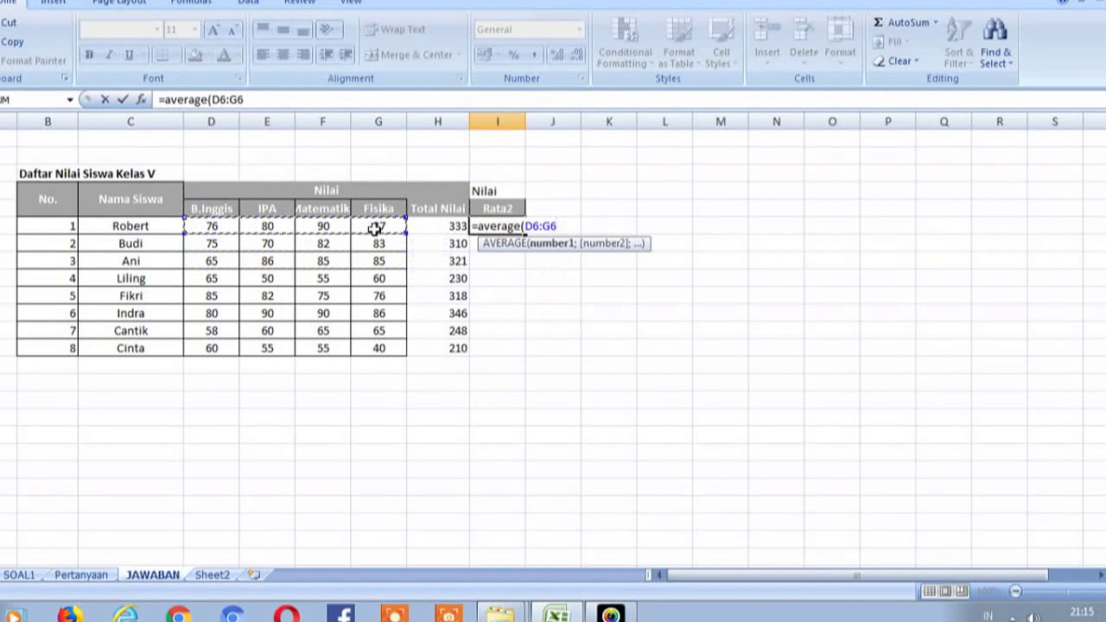
pyautogui.write(')')
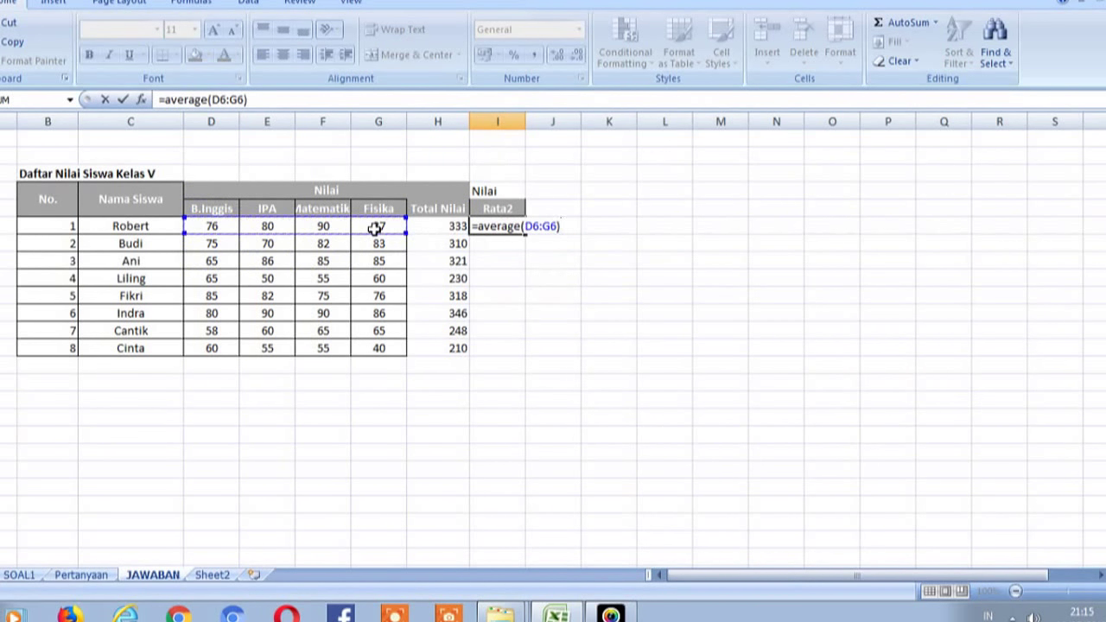
pyautogui.press('Return')
pyautogui.click(514, 226)
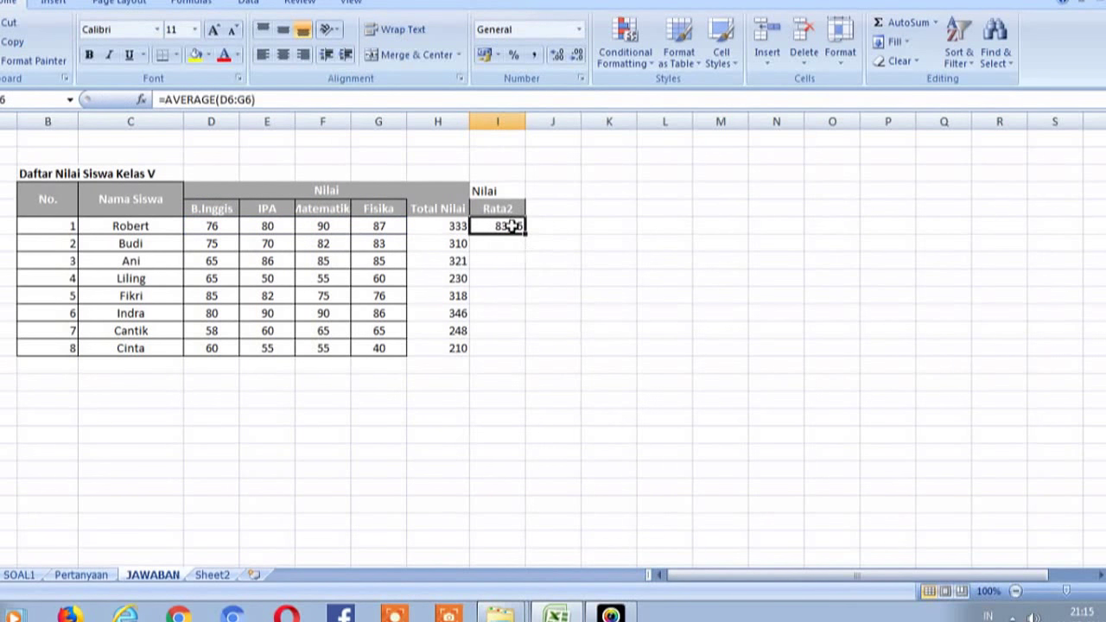
pyautogui.moveTo(525, 235); pyautogui.dragTo(526, 350)
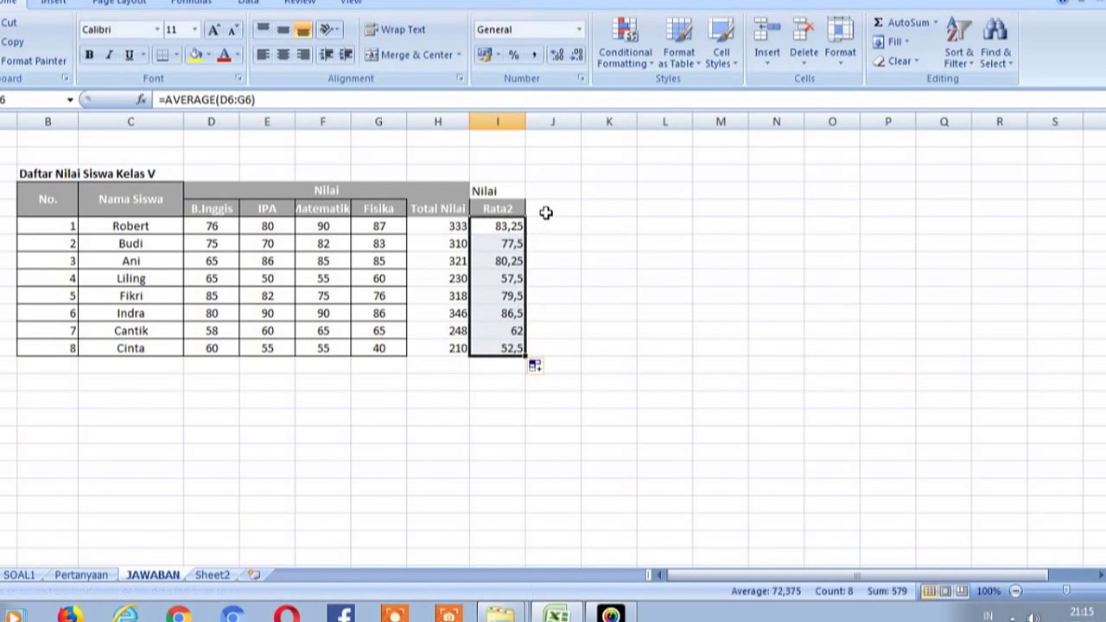
pyautogui.click(546, 212)
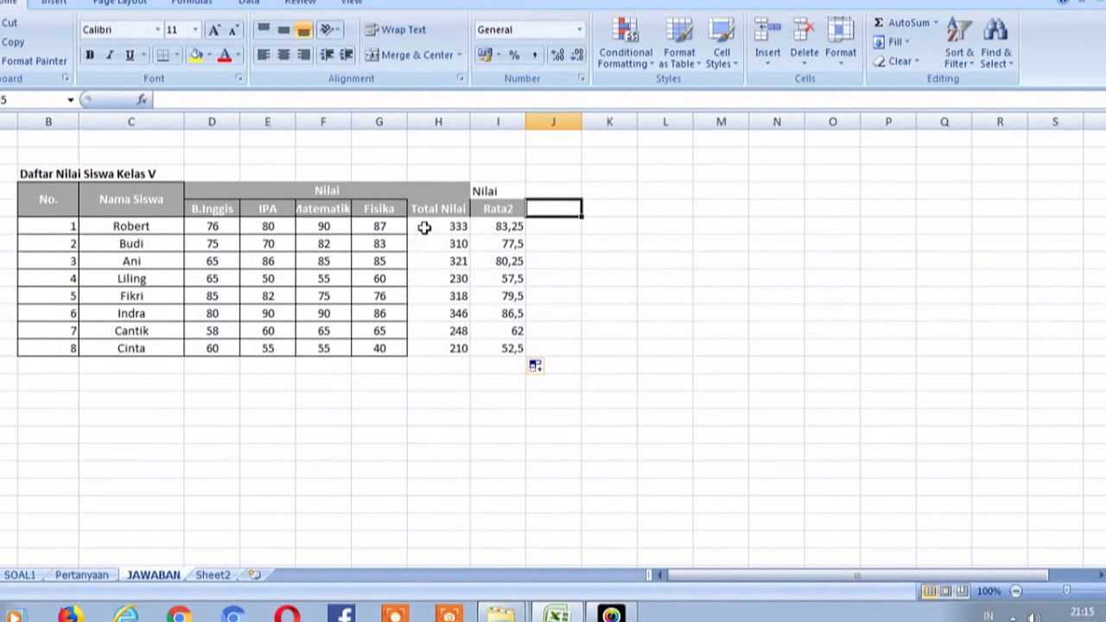
# Step: Widen the Matematika column and enter the headers 'Nilai' / 'Tertinggi' in J4:J5
pyautogui.moveTo(353, 122); pyautogui.dragTo(360, 122)
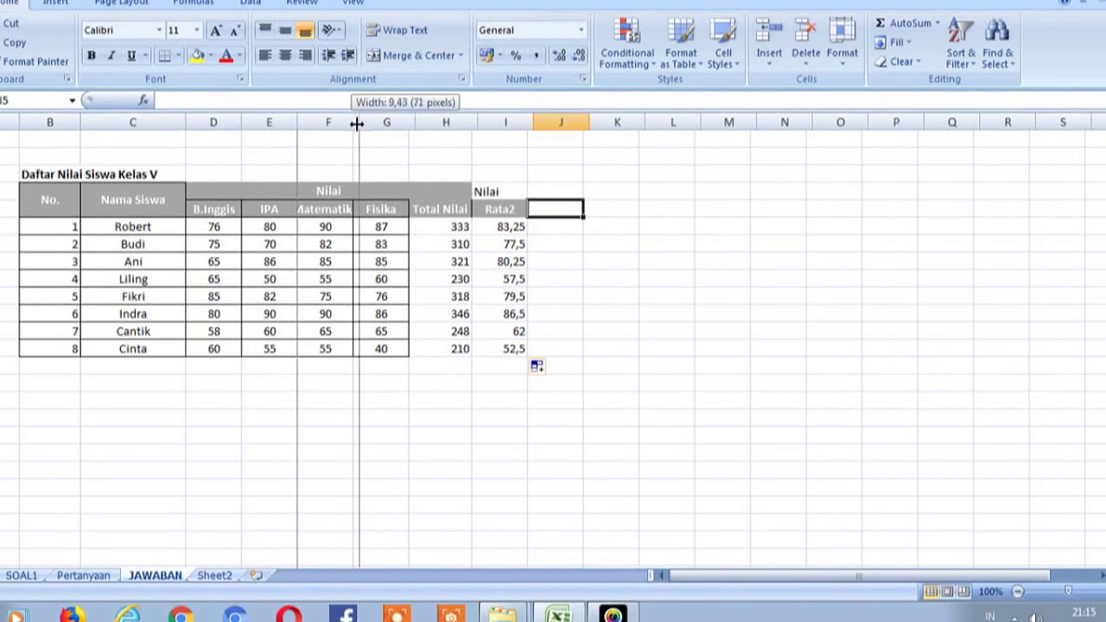
pyautogui.click(559, 197)
pyautogui.write('Nilai')
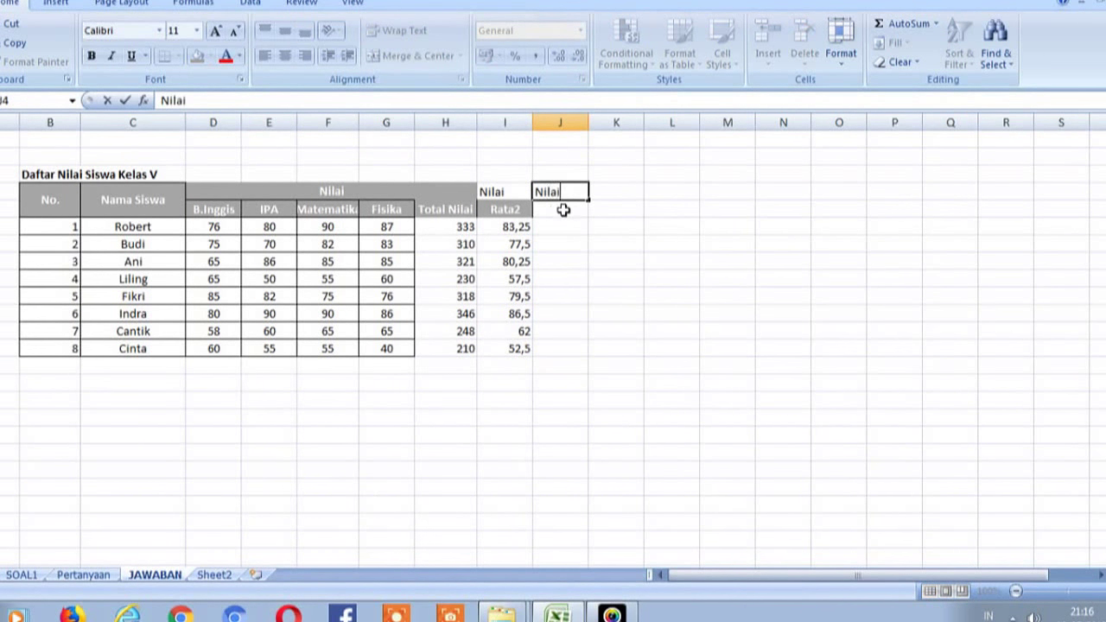
pyautogui.press('Return')
pyautogui.write('Tertinggi')
pyautogui.press('Return')
# Step: Enter =MAX(D6:G6) in J6 and fill it down to J13
pyautogui.write('=max')
pyautogui.write('(')
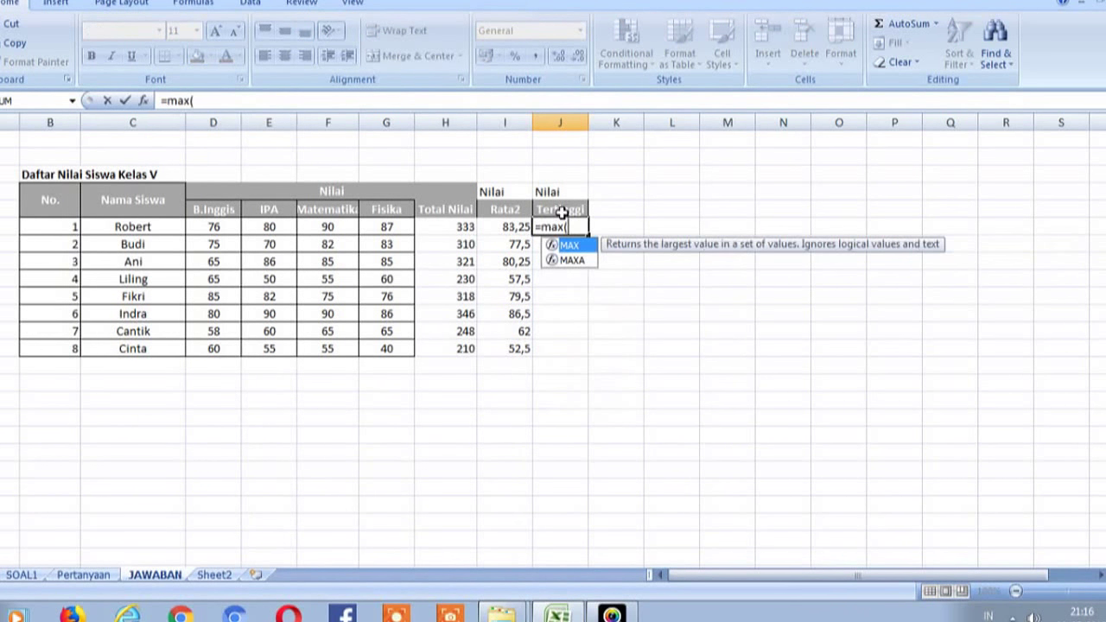
pyautogui.moveTo(212, 228); pyautogui.dragTo(404, 226)
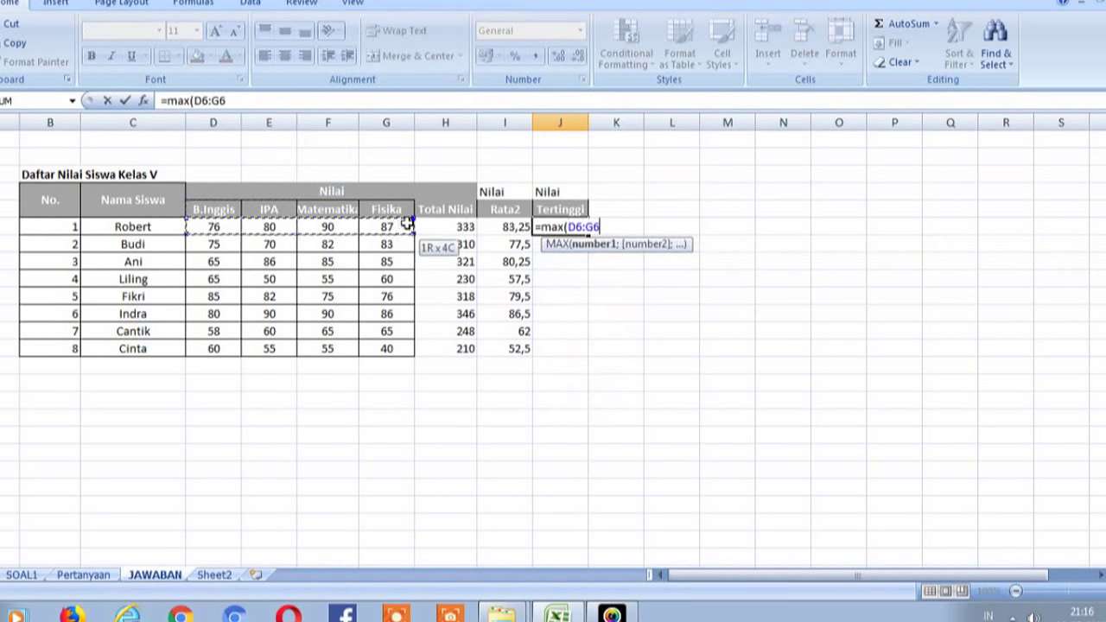
pyautogui.write(')')
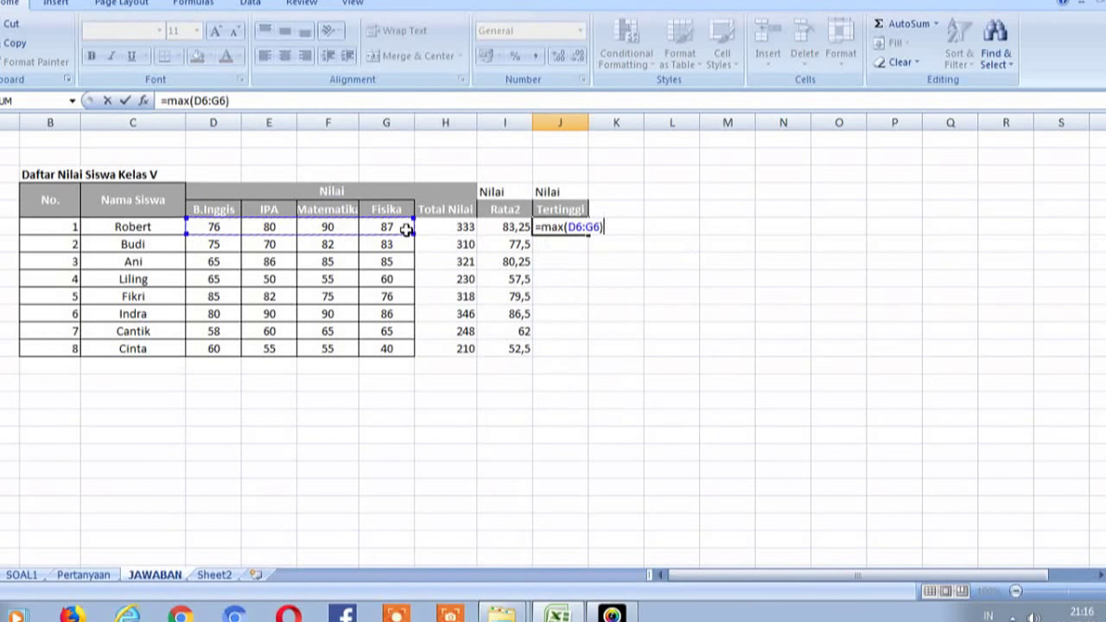
pyautogui.press('Return')
pyautogui.click(570, 228)
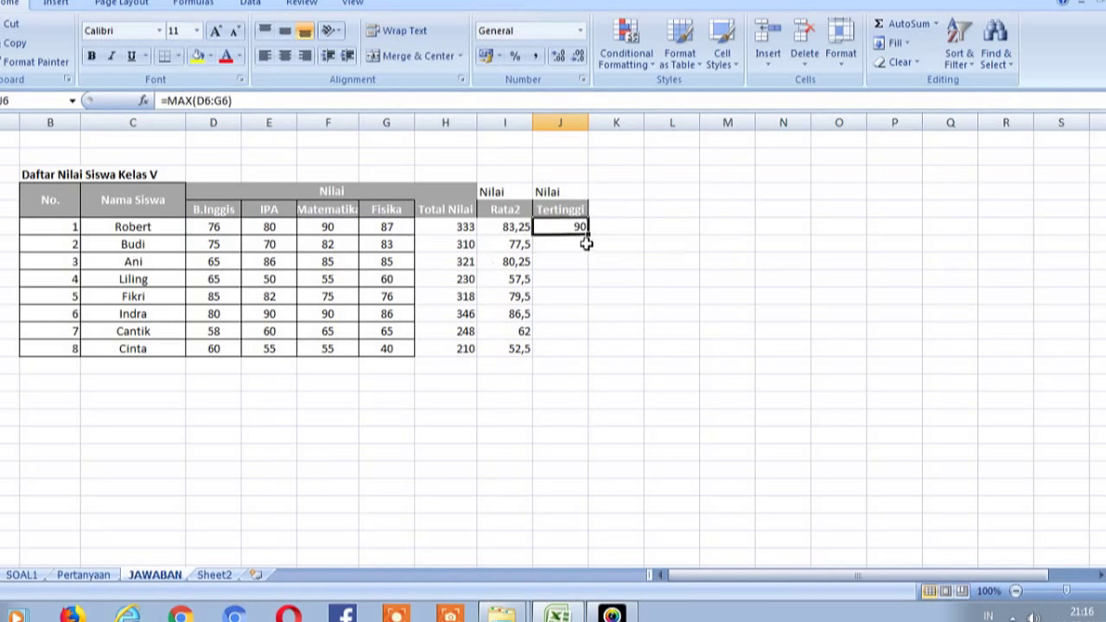
pyautogui.moveTo(589, 235); pyautogui.dragTo(576, 355)
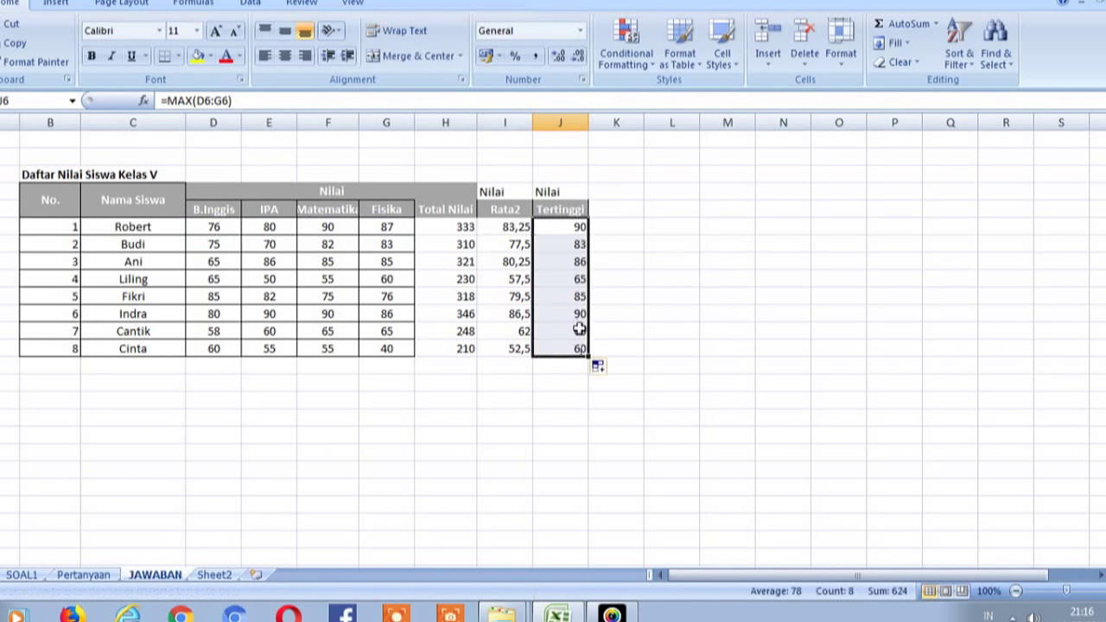
pyautogui.click(610, 192)
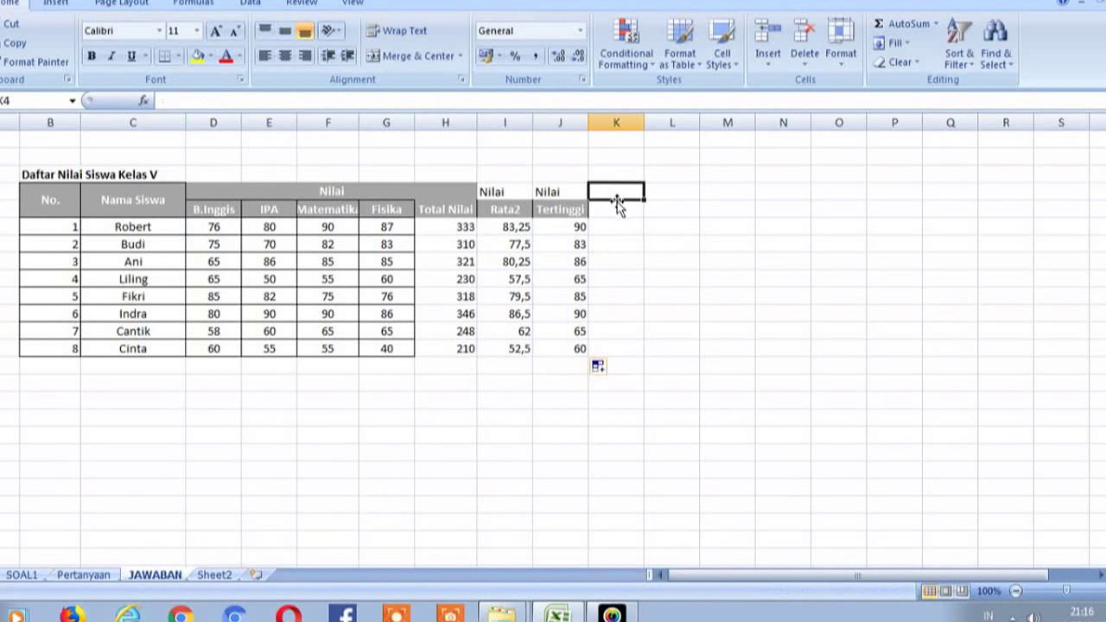
# Step: Enter the headers 'Nilai' / 'Terendah' in K4:K5
pyautogui.write('Nilai')
pyautogui.press('Return')
pyautogui.write('Terendah')
pyautogui.press('Return')
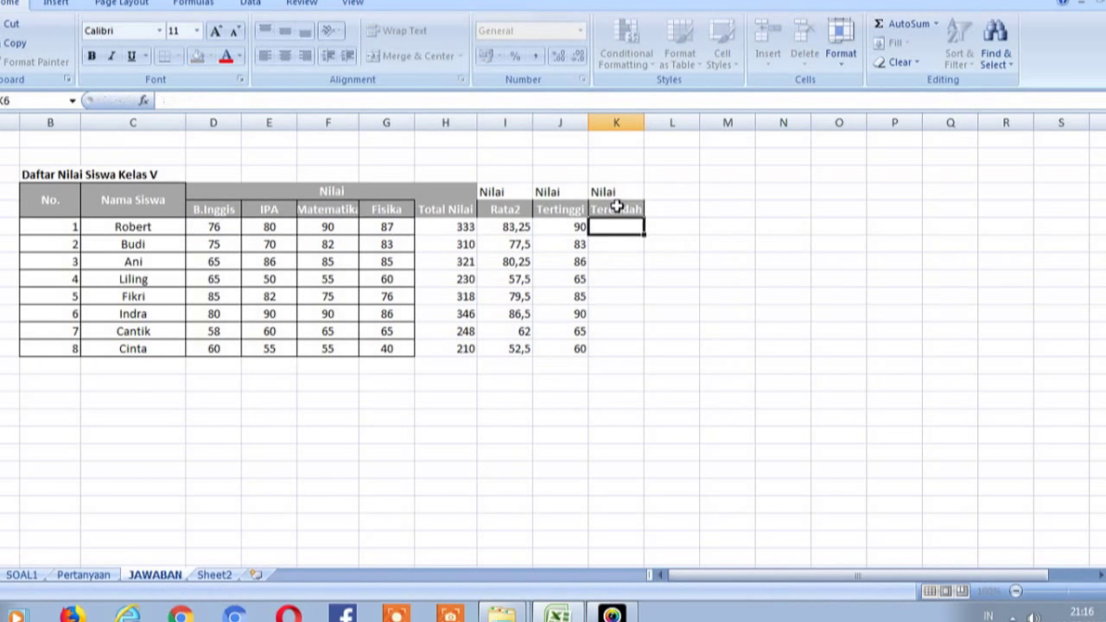
# Step: Enter =MIN(D6:G6) in K6, fill it down to K13, and review the formulas
pyautogui.write('=')
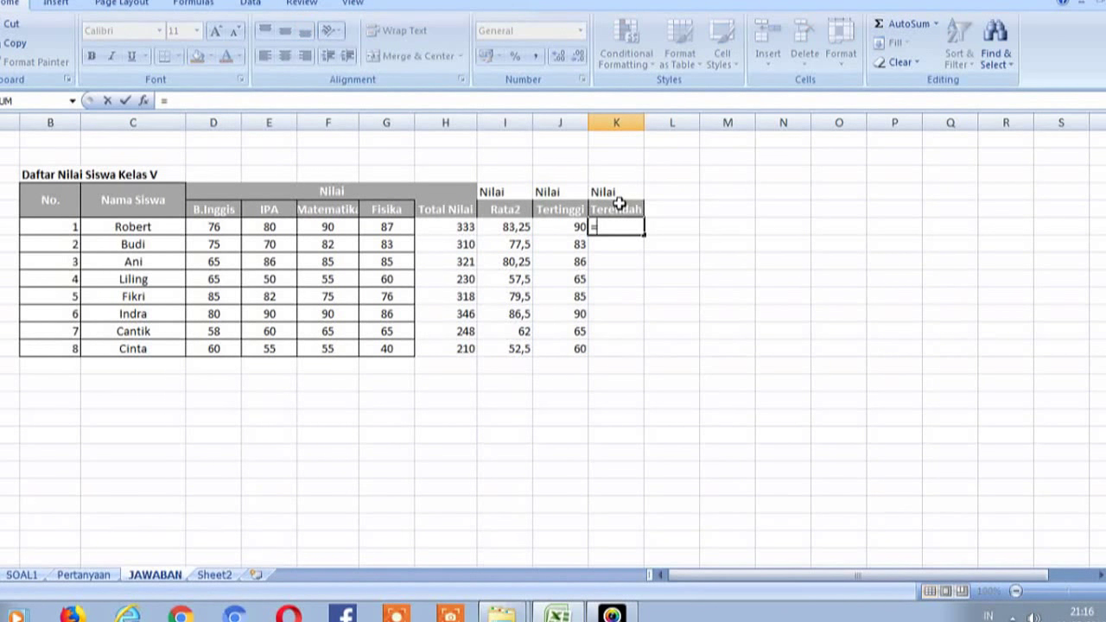
pyautogui.write('min(')
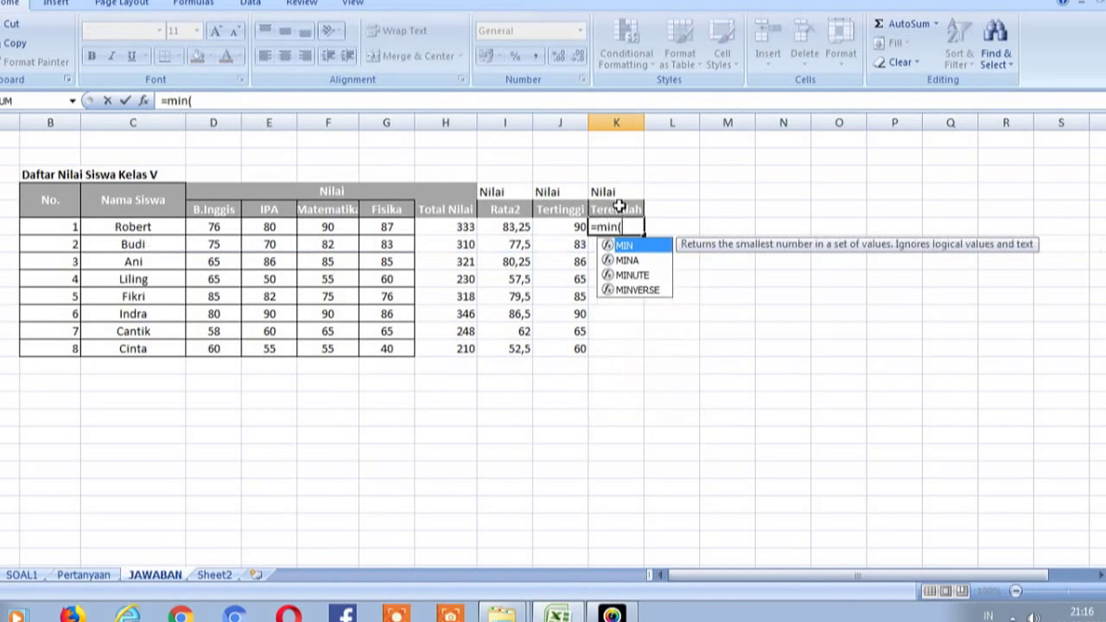
pyautogui.moveTo(192, 227); pyautogui.dragTo(385, 228)
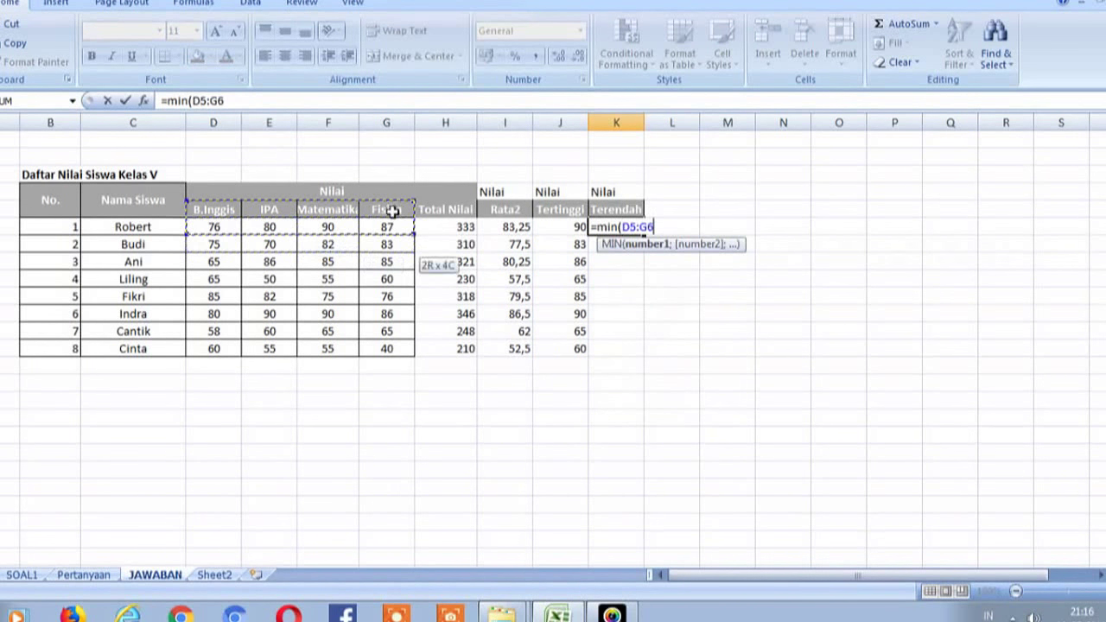
pyautogui.write(')')
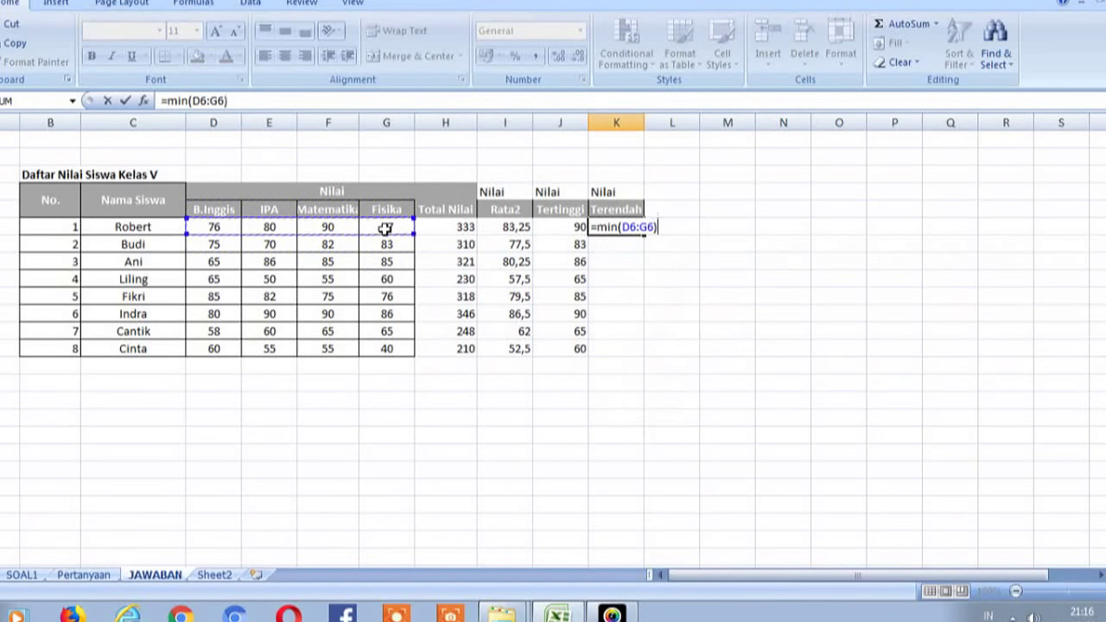
pyautogui.press('Return')
pyautogui.click(611, 226)
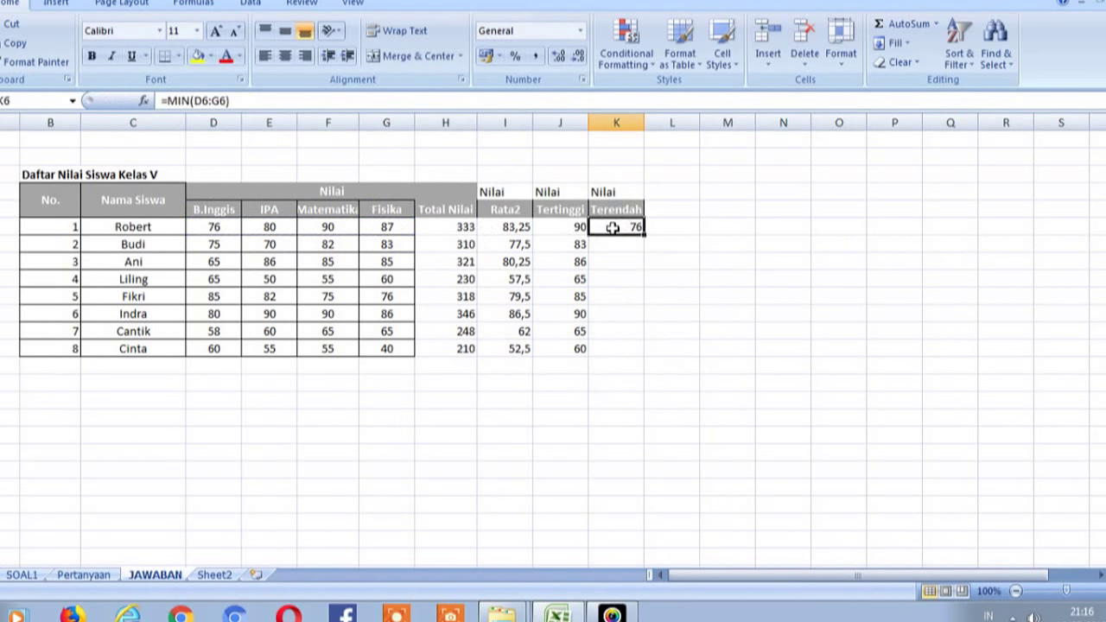
pyautogui.moveTo(642, 229); pyautogui.dragTo(639, 351)
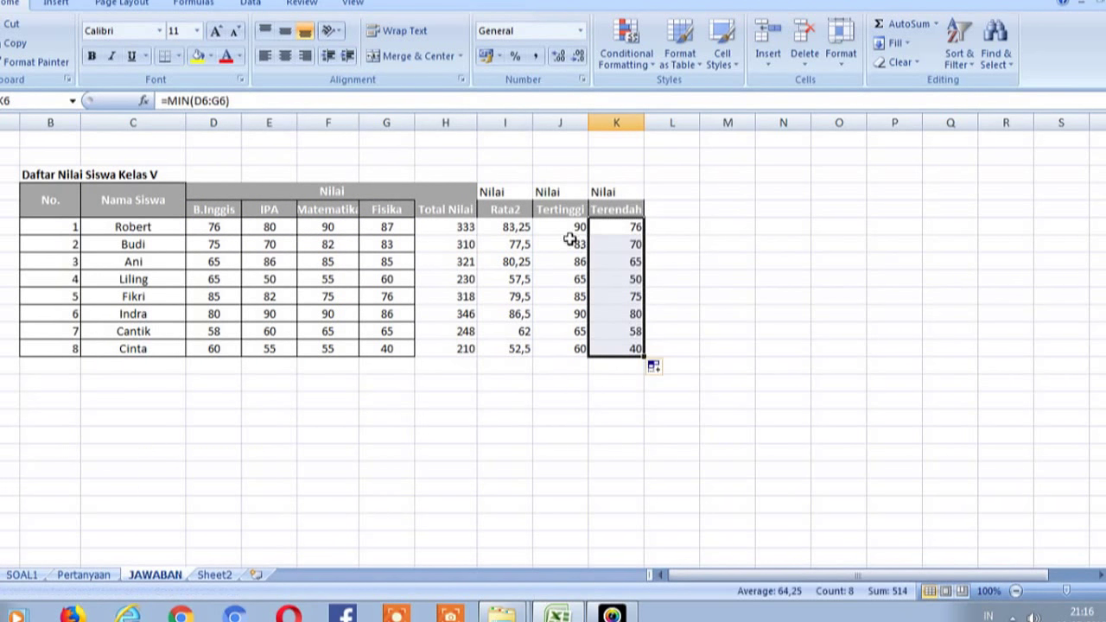
pyautogui.press('Left')
pyautogui.press('Left')
pyautogui.press('Left')
pyautogui.press('Right')
pyautogui.press('Right')
pyautogui.press('Right')
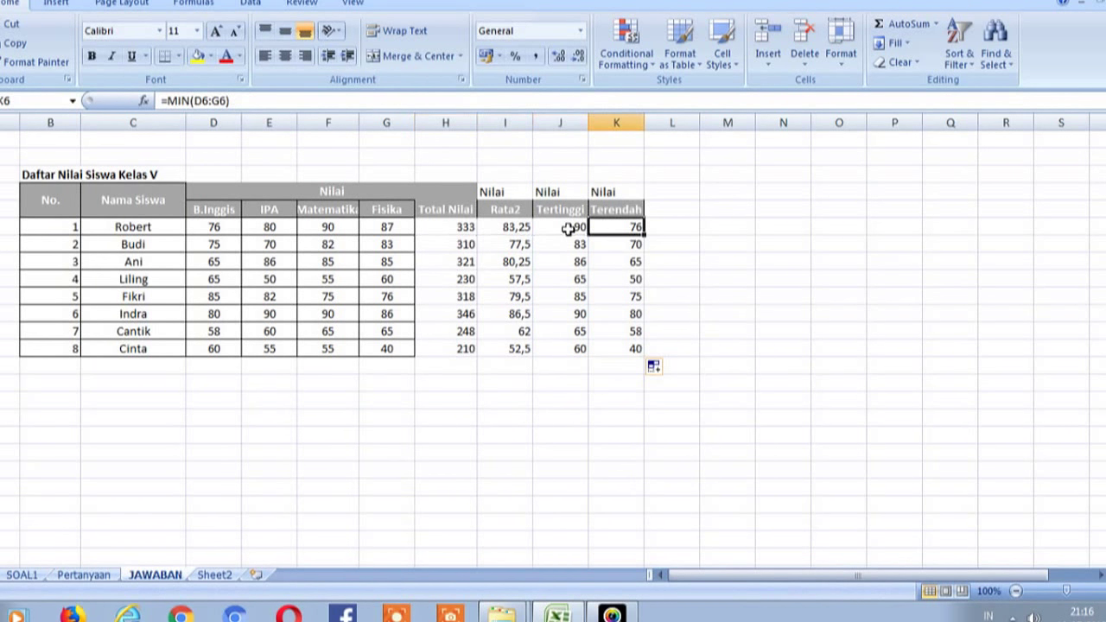
pyautogui.press('Left')
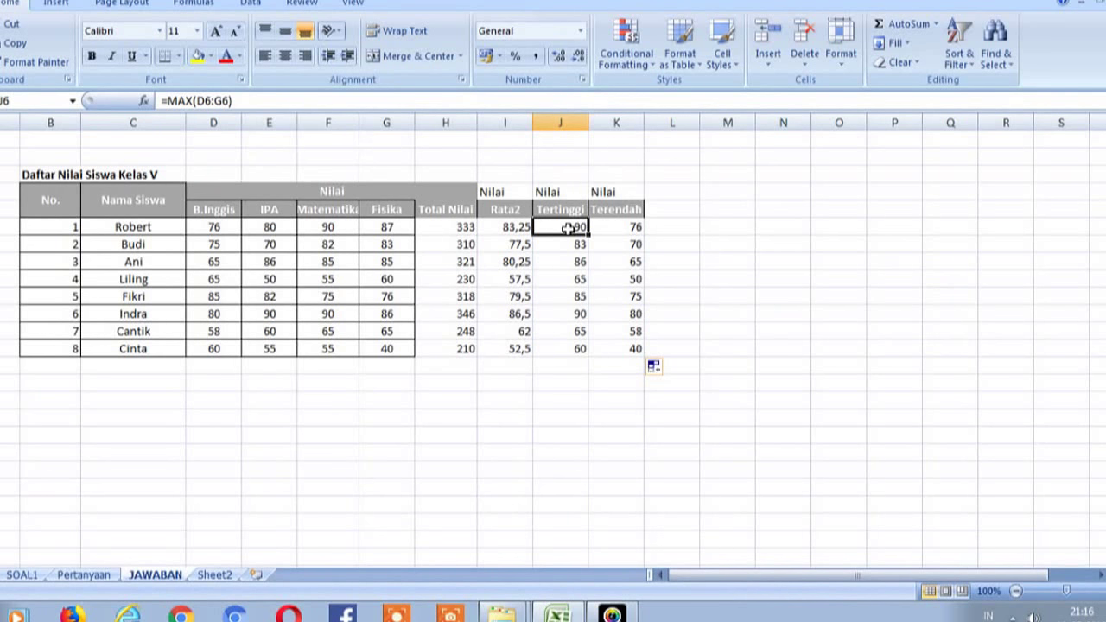
pyautogui.press('Right')
pyautogui.press('Right')
pyautogui.press('Up')
pyautogui.press('Up')
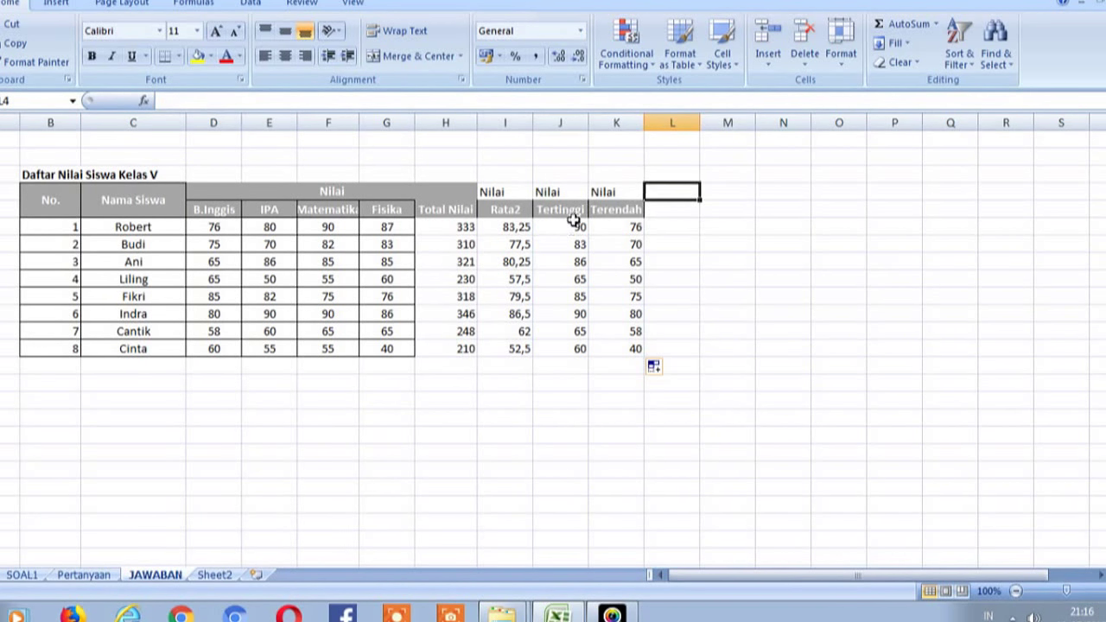
pyautogui.write('Ti')
pyautogui.press('BackSpace')
pyautogui.press('BackSpace')
pyautogui.write('Kelulusan')
pyautogui.press('Return')
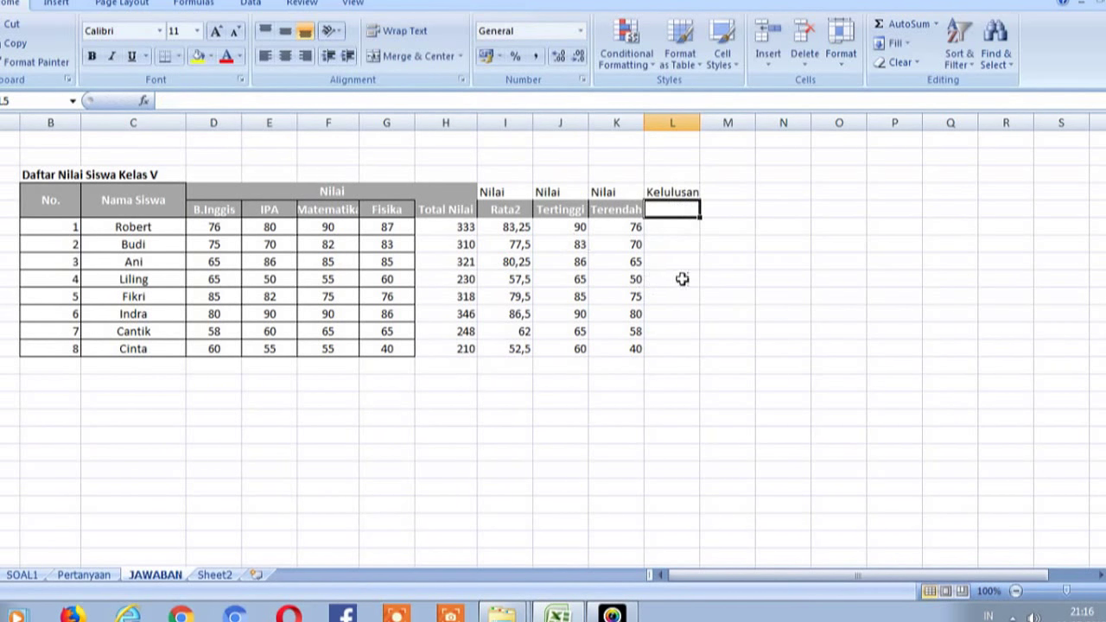
pyautogui.click(668, 229)
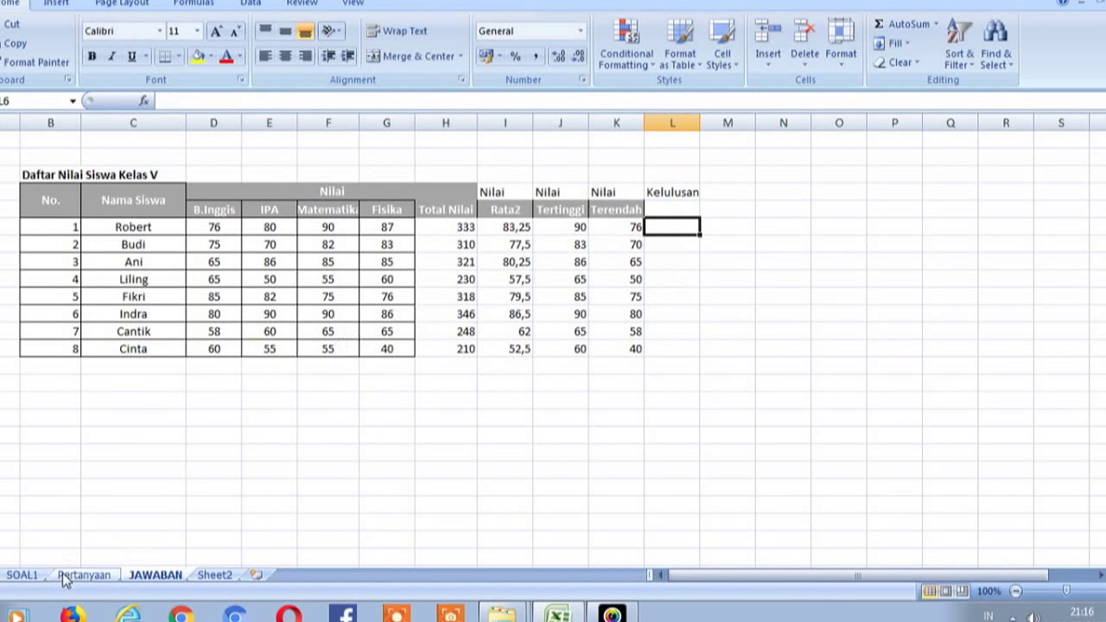
pyautogui.click(78, 575)
pyautogui.click(50, 361)
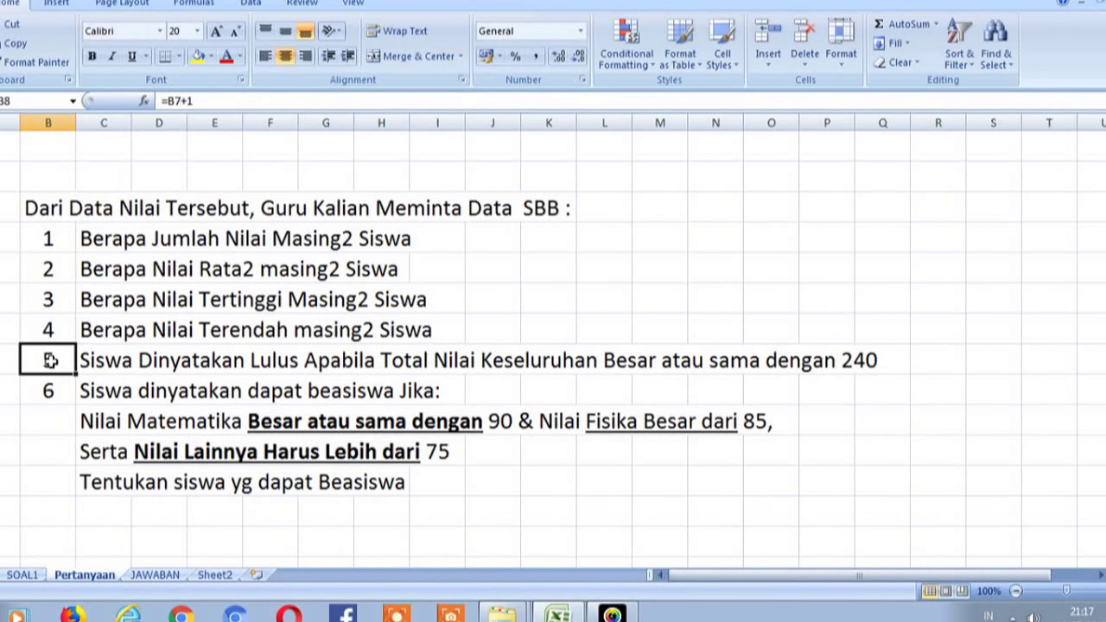
pyautogui.press('Right')
pyautogui.press('Right')
pyautogui.press('Right')
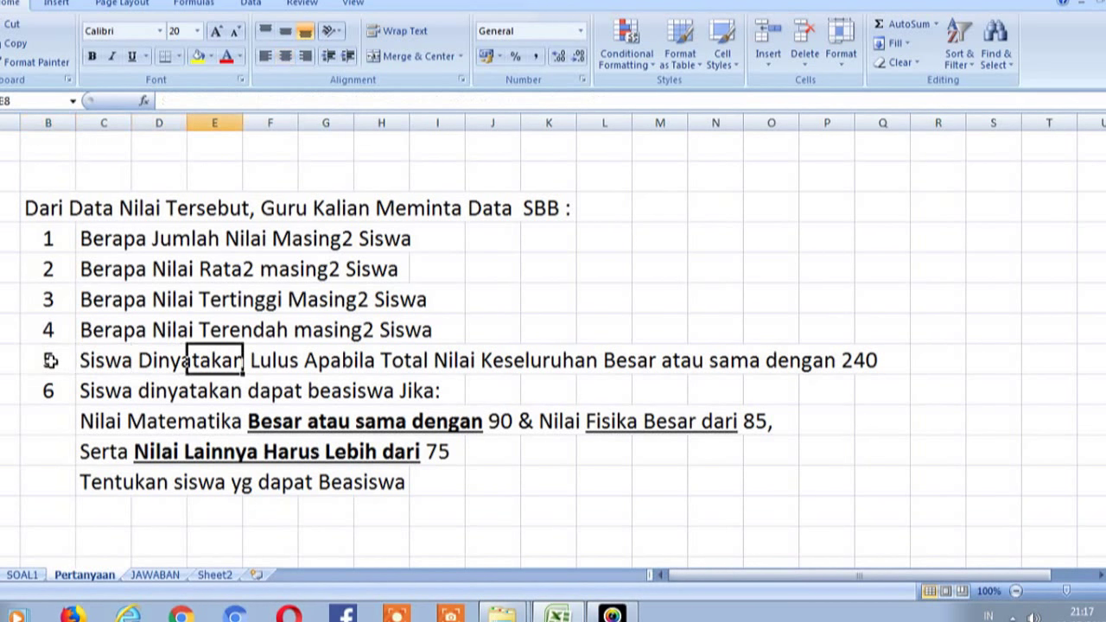
pyautogui.press('Right')
pyautogui.press('Right')
pyautogui.press('Right')
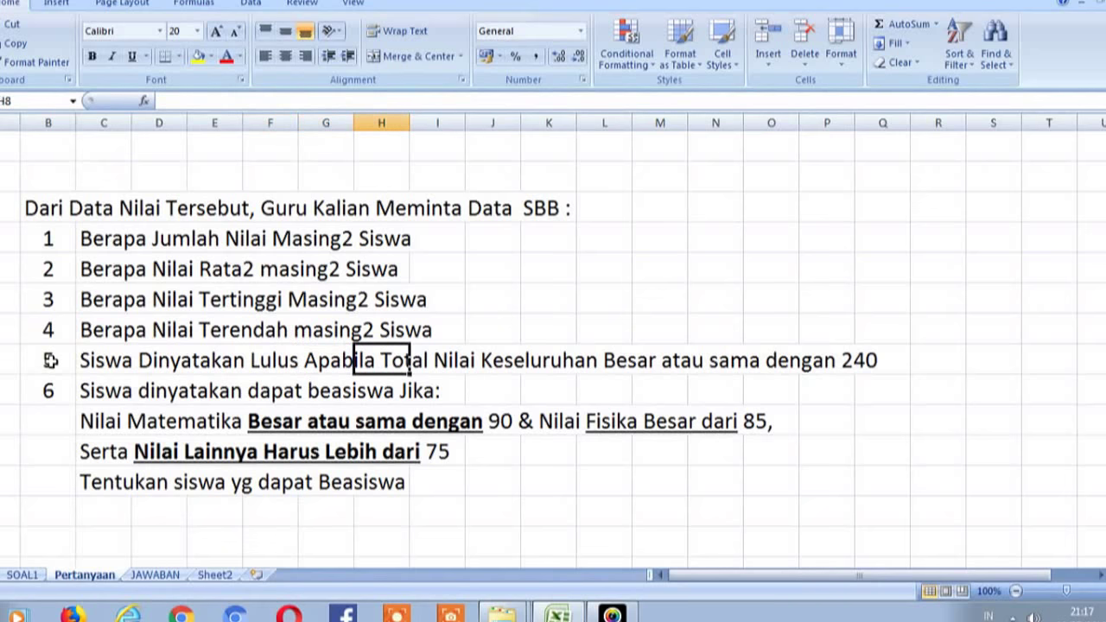
pyautogui.press('Right')
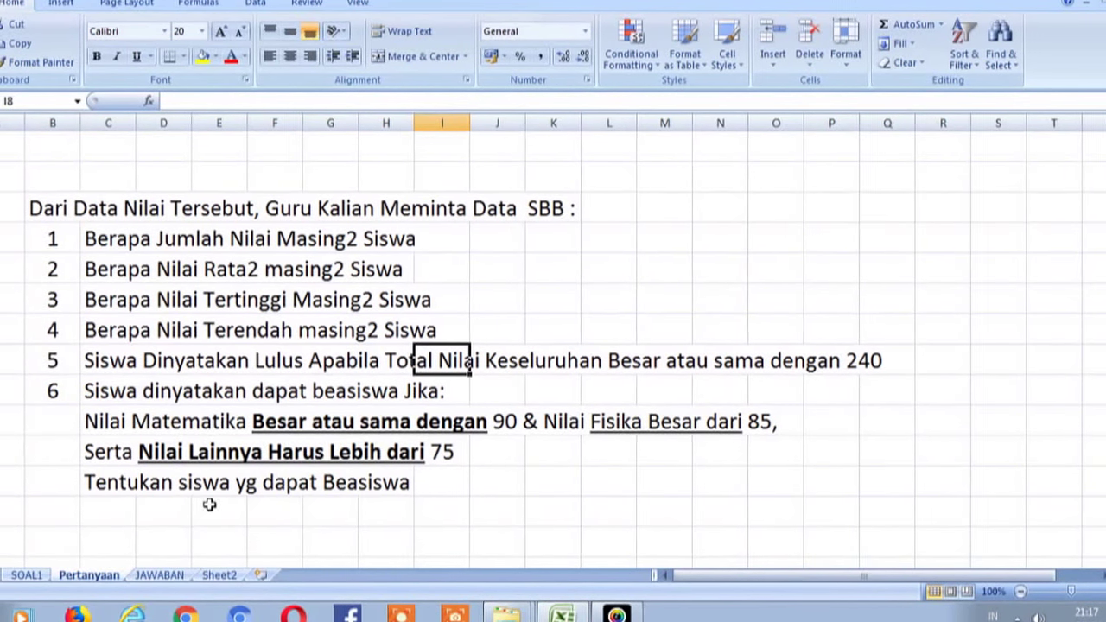
# Step: On JAWABAN, enter =IF(H6>=240;"Lulus";"Tidak Lulus") in L6
pyautogui.click(173, 576)
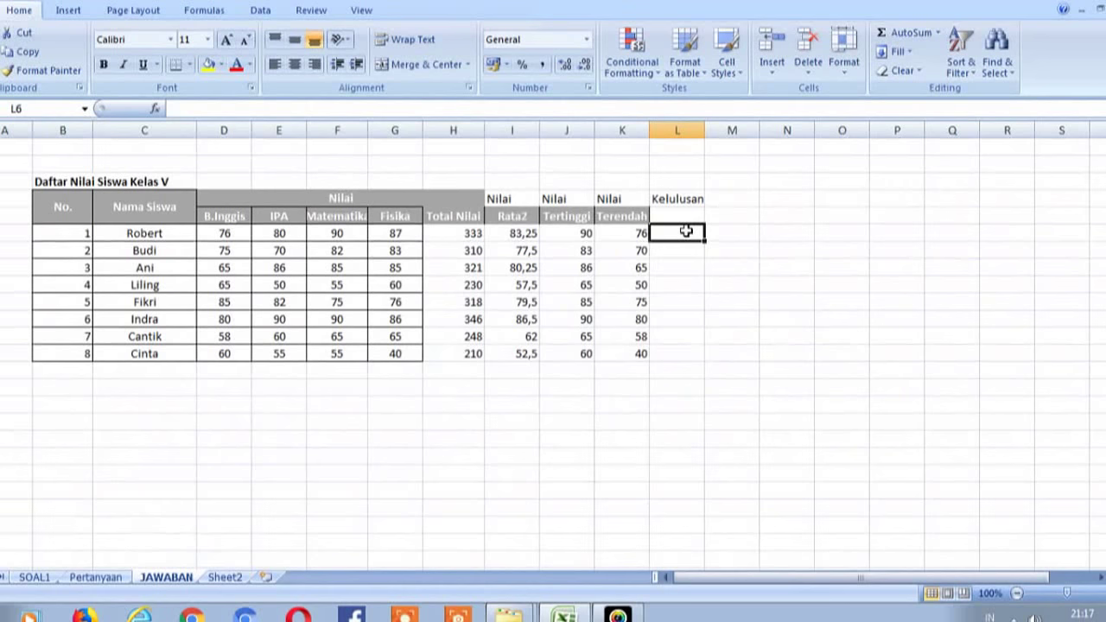
pyautogui.write('=')
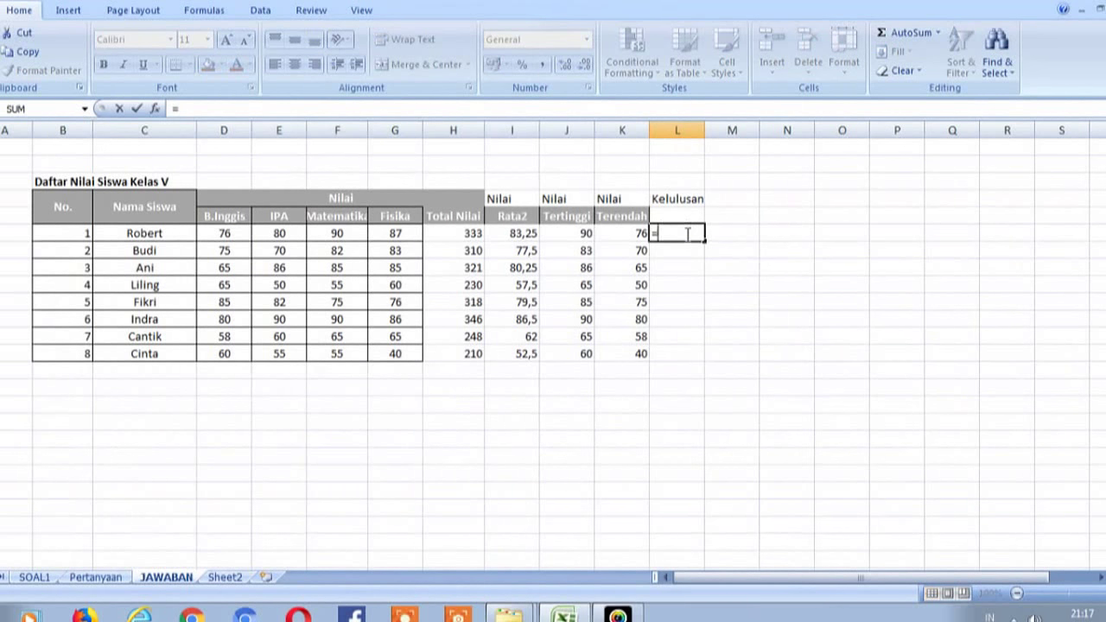
pyautogui.write('if')
pyautogui.write('(')
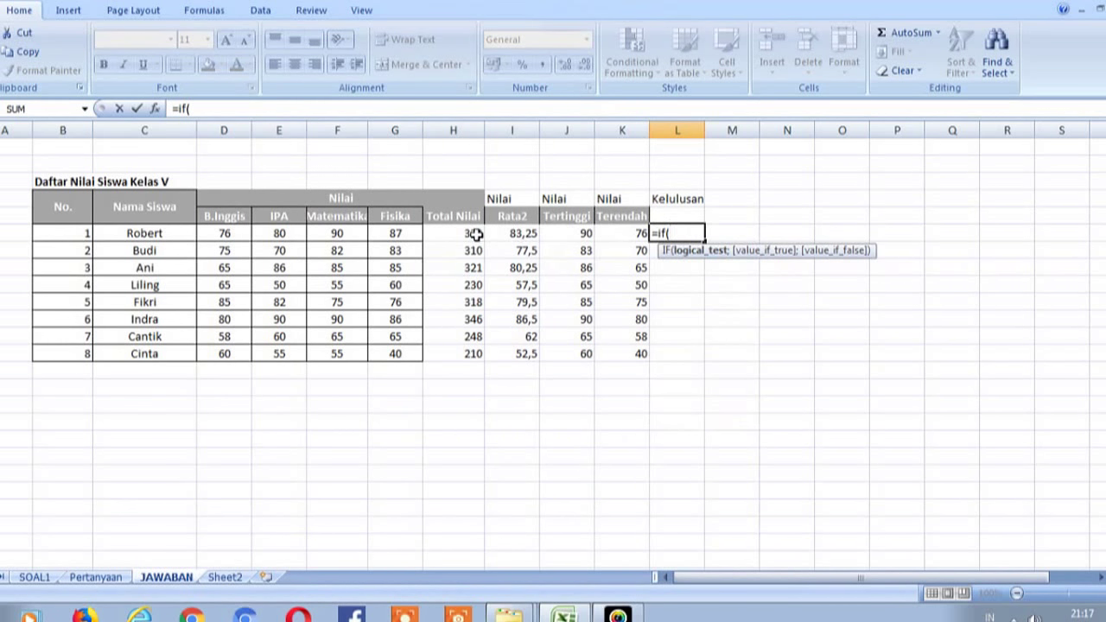
pyautogui.click(475, 233)
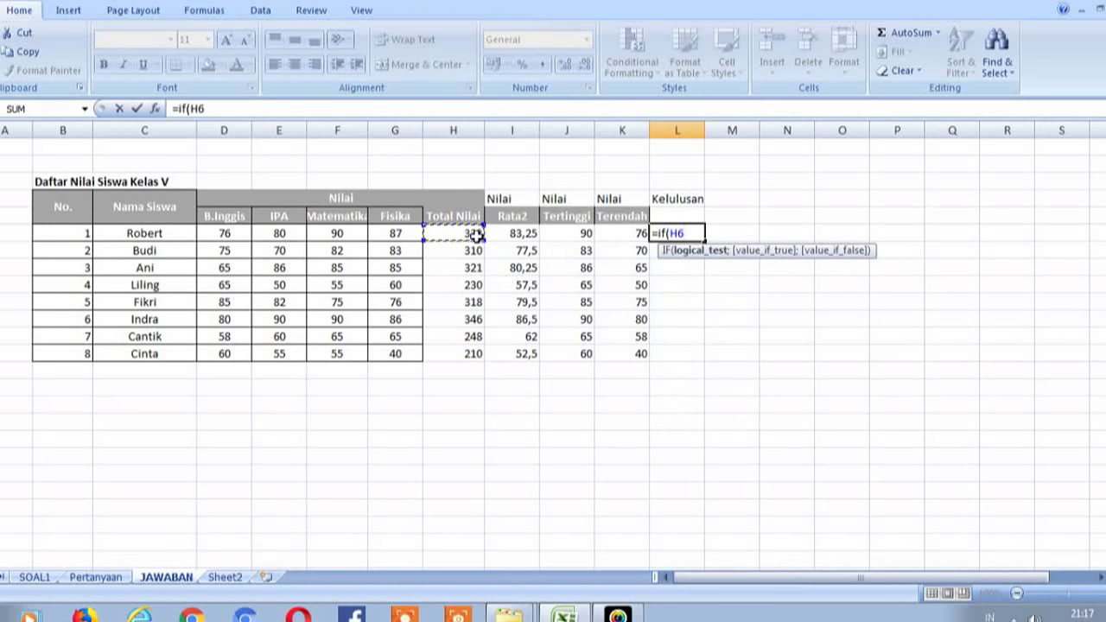
pyautogui.write('>=')
pyautogui.write('240')
pyautogui.write(';')
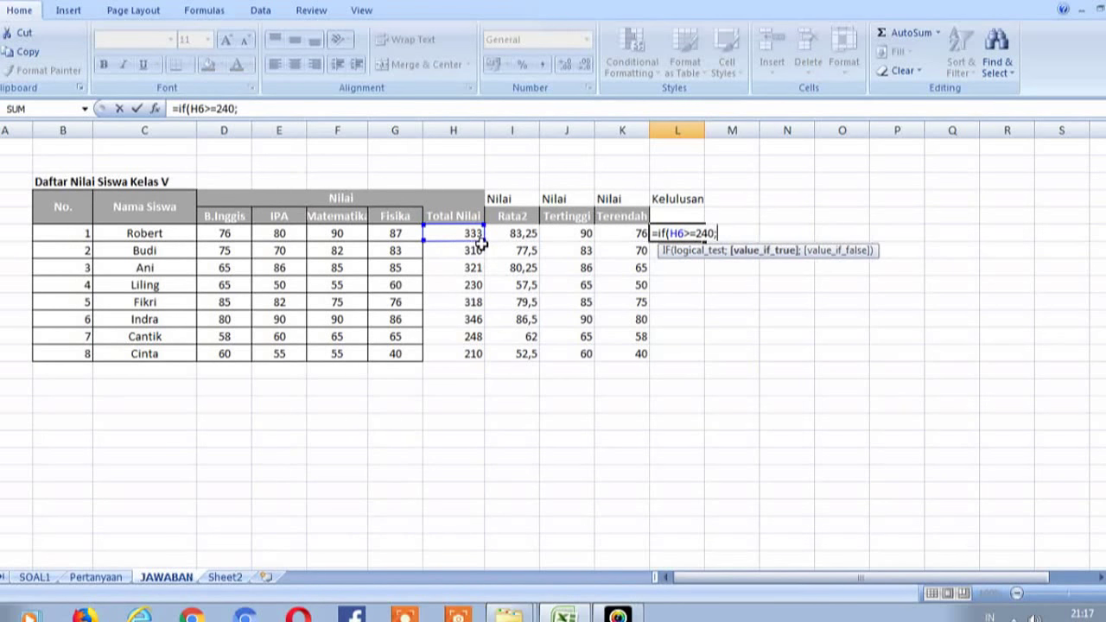
pyautogui.write('"')
pyautogui.write('Lulus')
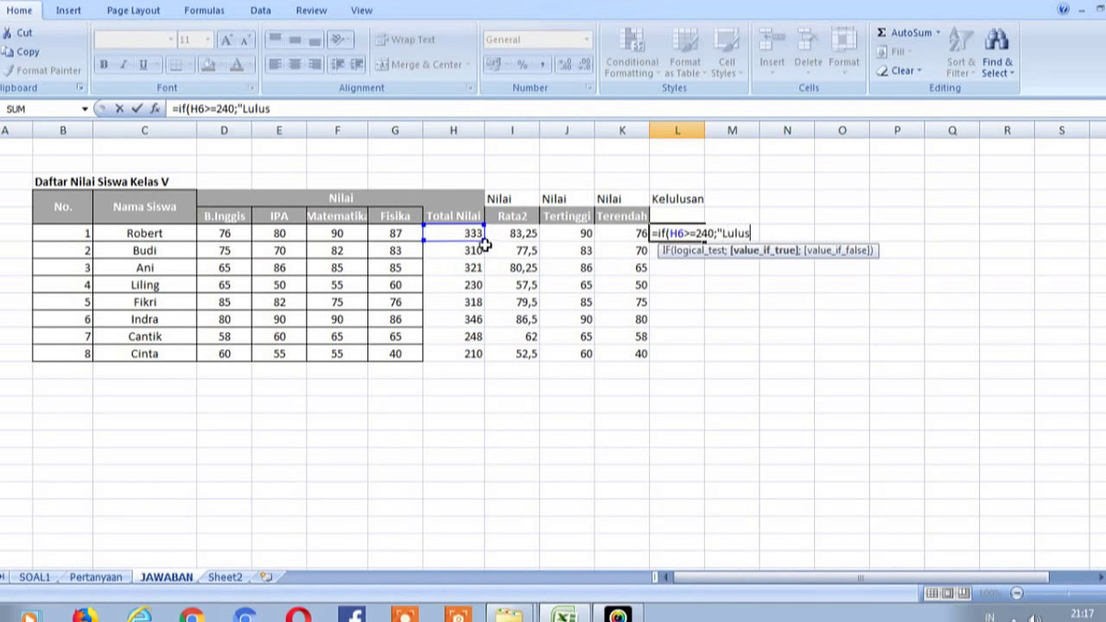
pyautogui.write('"')
pyautogui.write(';"')
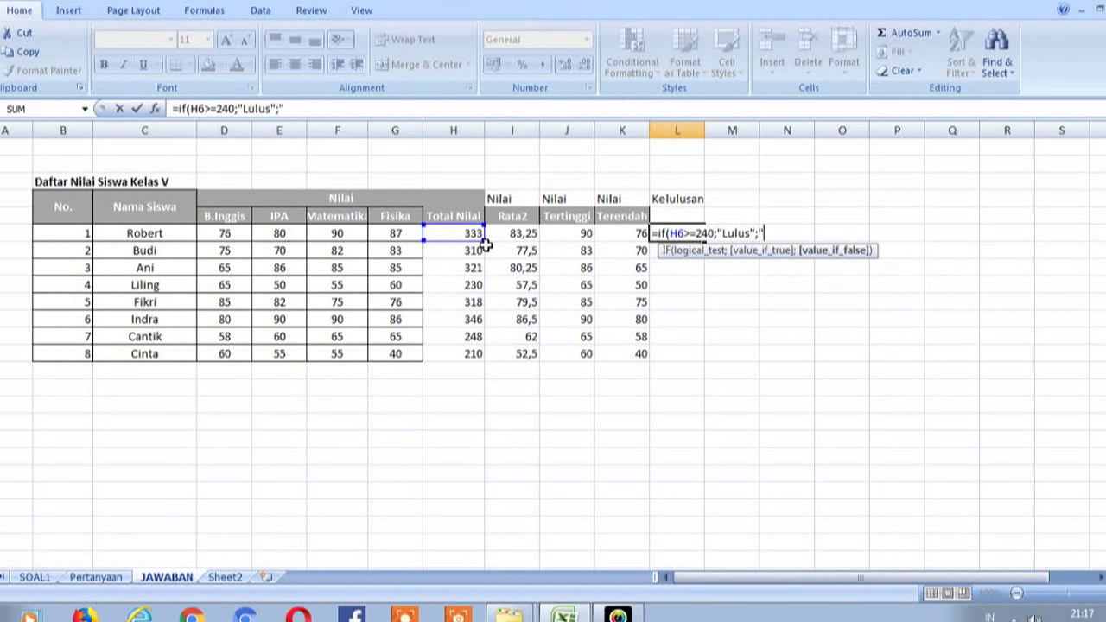
pyautogui.write('Tidak Lulus')
pyautogui.write('"')
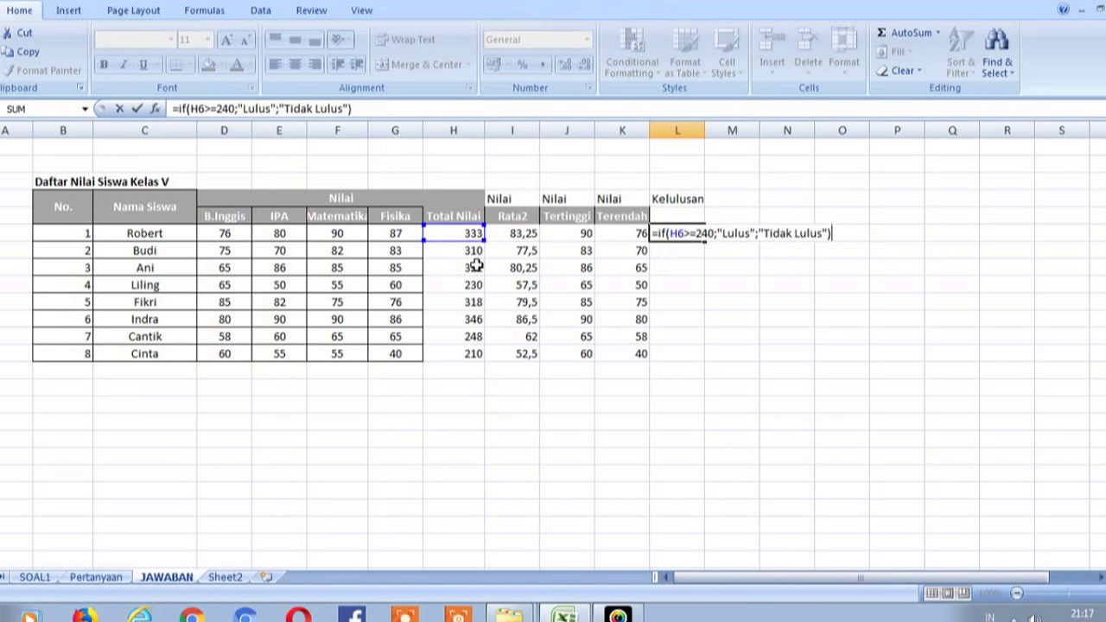
pyautogui.press('Return')
pyautogui.click(687, 234)
# Step: Fill the Kelulusan formula down to L13 and widen column L to fit Tidak Lulus
pyautogui.moveTo(704, 242); pyautogui.dragTo(696, 360)
pyautogui.moveTo(704, 130); pyautogui.dragTo(722, 136)
pyautogui.press('Up')
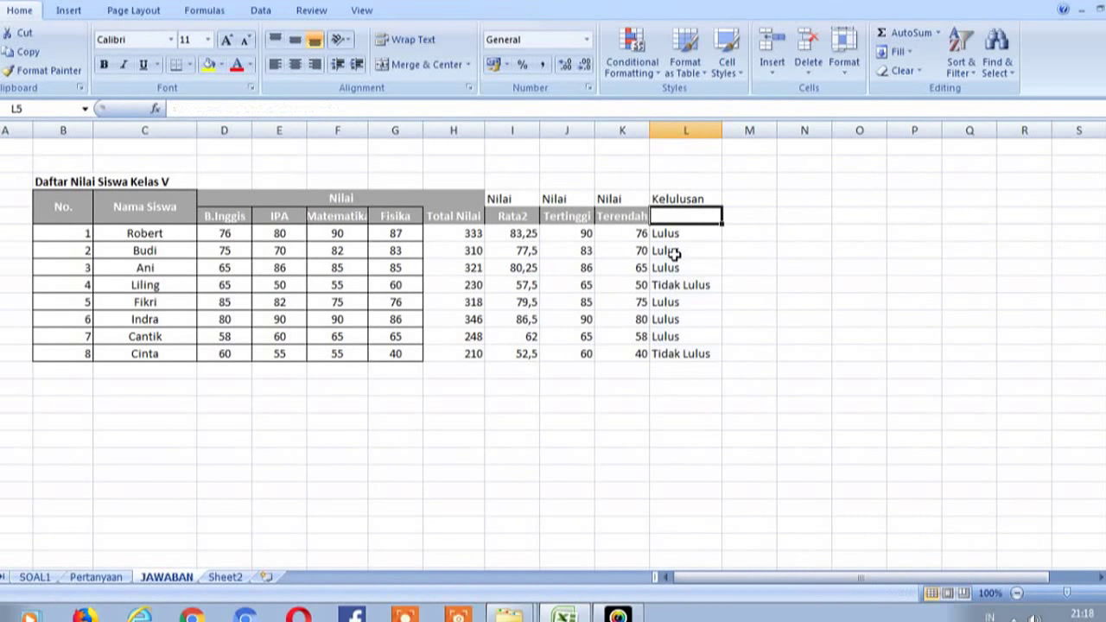
pyautogui.press('Down')
pyautogui.press('Down')
pyautogui.press('Down')
pyautogui.press('Down')
pyautogui.press('Left')
# Step: Check Liling's 230 and Cinta's 210 totals that make them Tidak Lulus
pyautogui.press('Left')
pyautogui.press('Left')
pyautogui.press('Left')
pyautogui.press('Left')
pyautogui.press('Left')
pyautogui.press('Left')
pyautogui.press('Left')
pyautogui.press('Right')
pyautogui.press('Right')
pyautogui.press('Right')
pyautogui.press('Right')
pyautogui.press('Left')
pyautogui.press('Left')
pyautogui.press('Left')
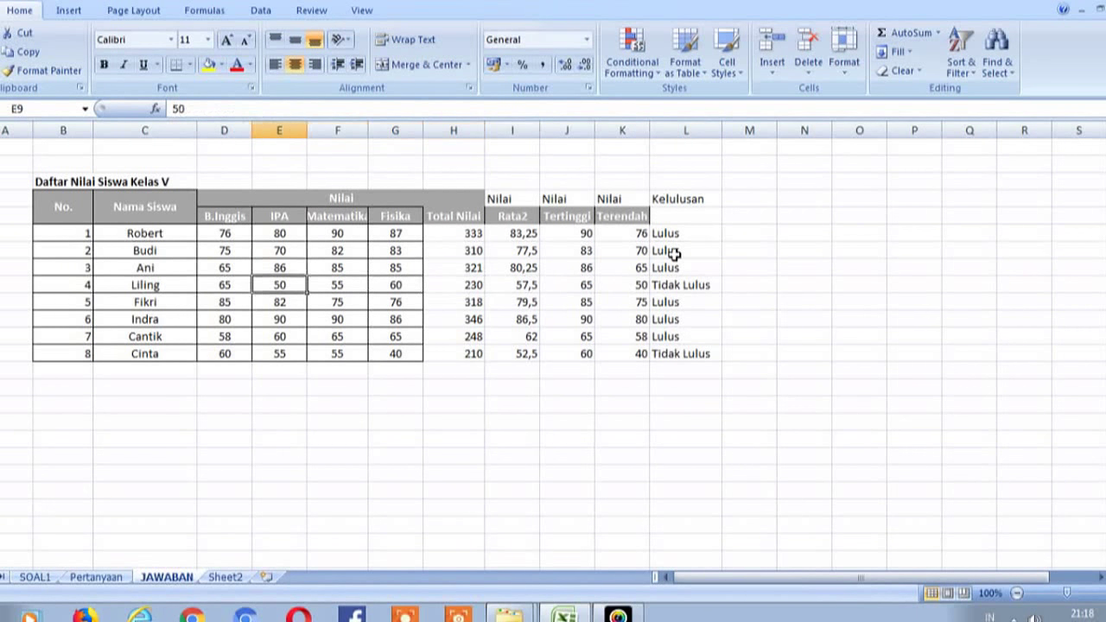
pyautogui.press('Left')
pyautogui.press('Left')
pyautogui.press('Down')
pyautogui.press('Down')
pyautogui.press('Down')
pyautogui.press('Down')
pyautogui.press('Up')
pyautogui.press('Up')
pyautogui.press('Up')
pyautogui.press('Up')
pyautogui.press('Right')
pyautogui.press('Right')
pyautogui.press('Right')
pyautogui.press('Right')
pyautogui.press('Right')
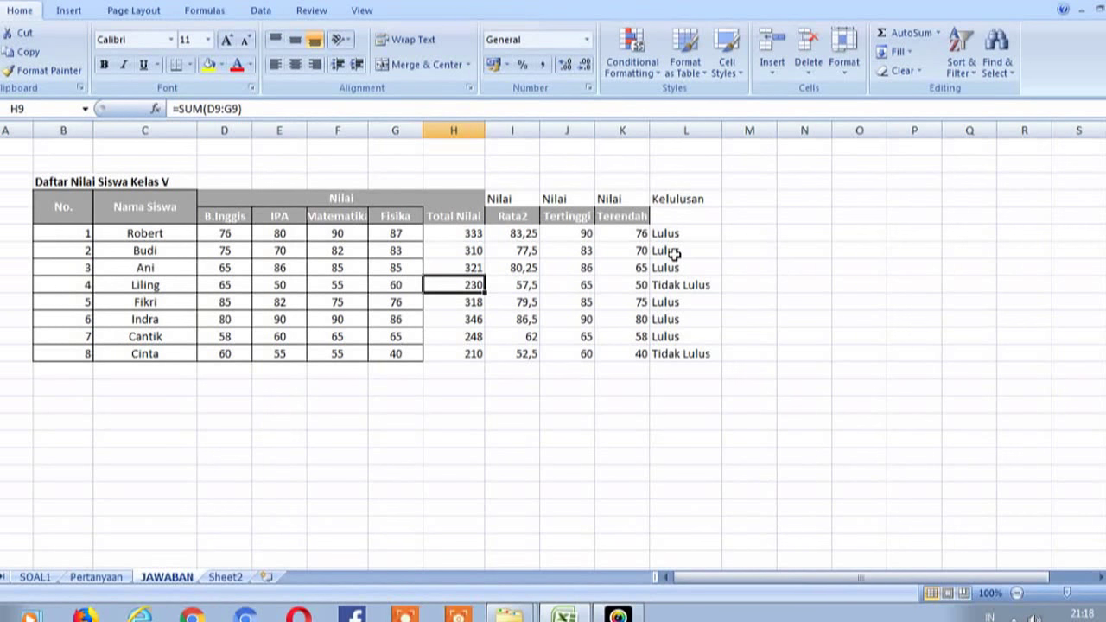
pyautogui.press('Down')
pyautogui.press('Down')
pyautogui.press('Down')
pyautogui.press('Down')
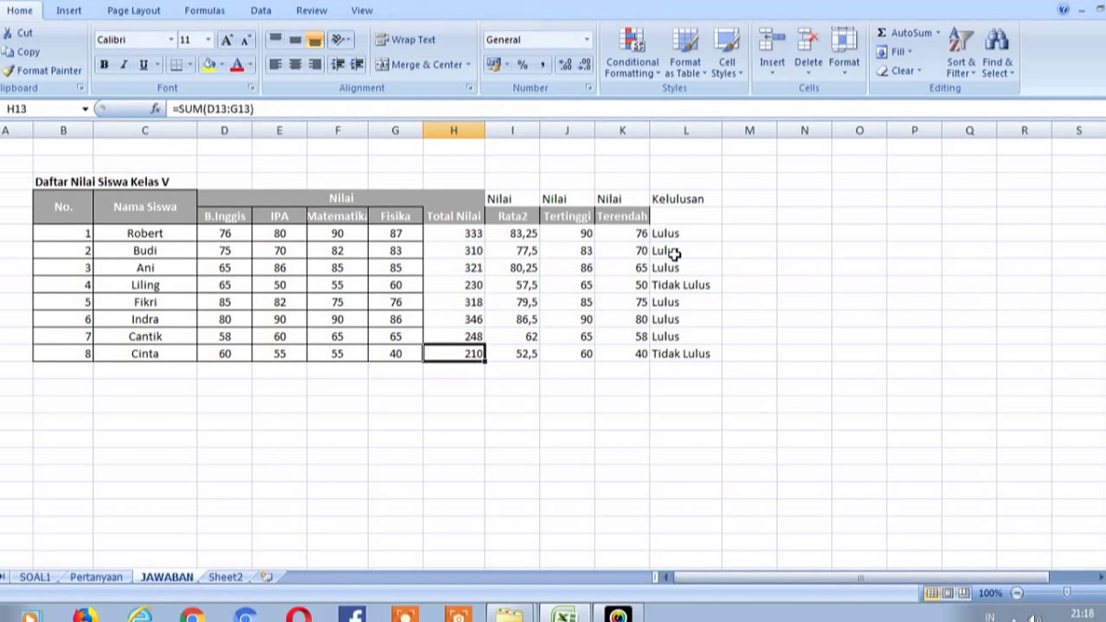
pyautogui.press('Right')
pyautogui.press('Right')
pyautogui.press('Right')
pyautogui.press('Up')
pyautogui.press('Up')
pyautogui.press('Up')
pyautogui.press('Up')
pyautogui.press('Right')
pyautogui.press('Right')
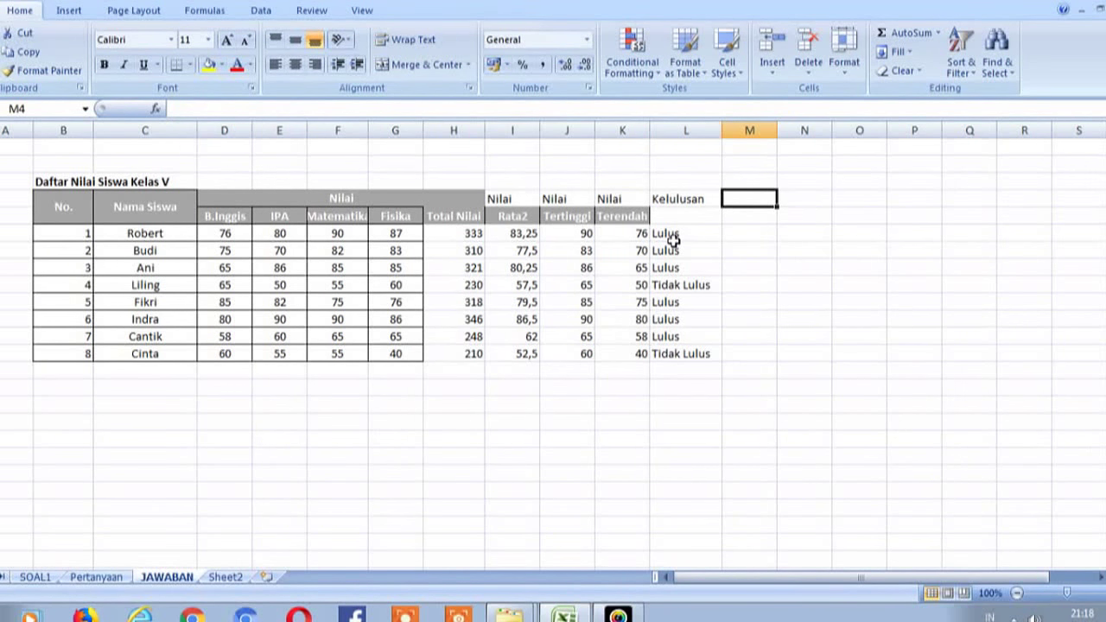
# Step: Enter the heading 'Dapat' in M4 and 'Beasiswa' in M5
pyautogui.write('Dapat')
pyautogui.press('Return')
pyautogui.write('Beasiswa')
pyautogui.press('Return')
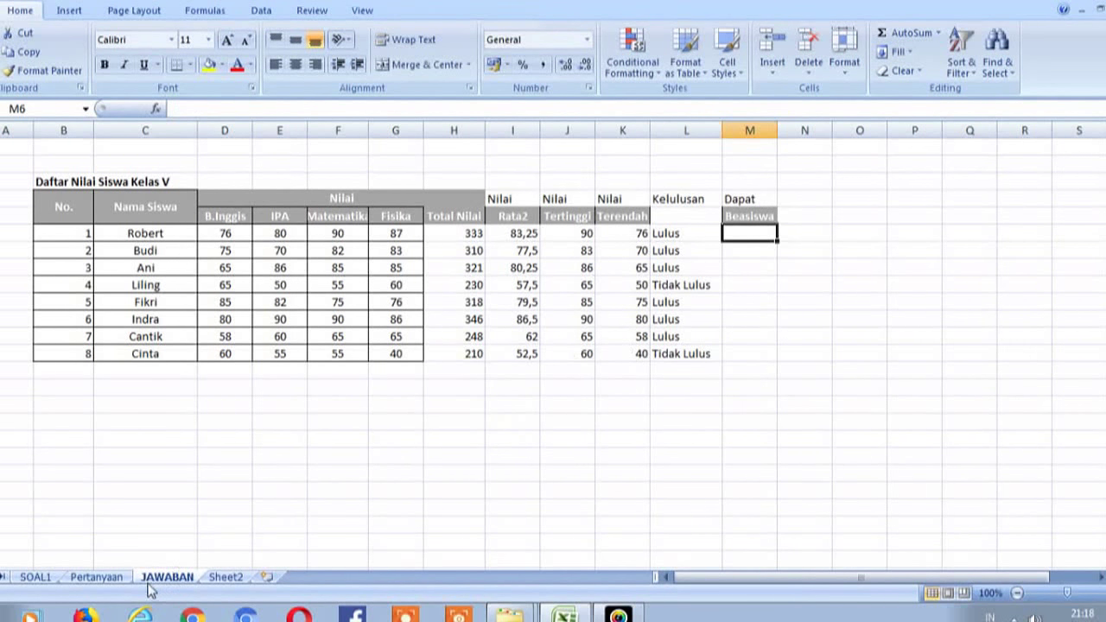
# Step: Review the scholarship criteria row on the Pertanyaan sheet (Matematika ≥90, Fisika, others above 75), then return to JAWABAN
pyautogui.click(118, 582)
pyautogui.click(65, 421)
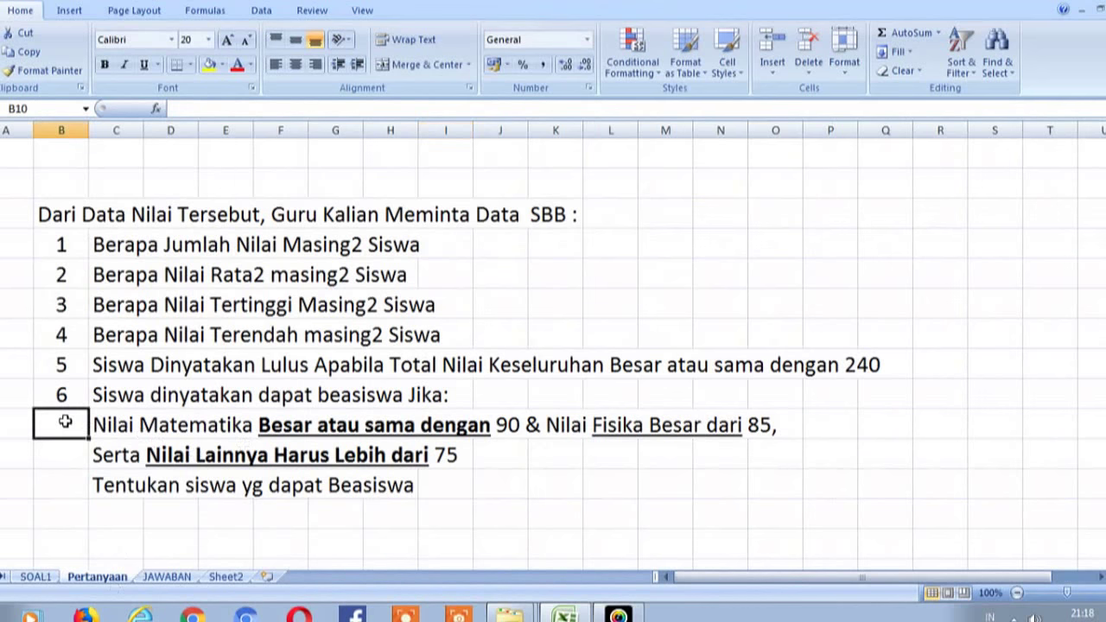
pyautogui.press('Right')
pyautogui.press('Right')
pyautogui.press('Right')
pyautogui.press('Left')
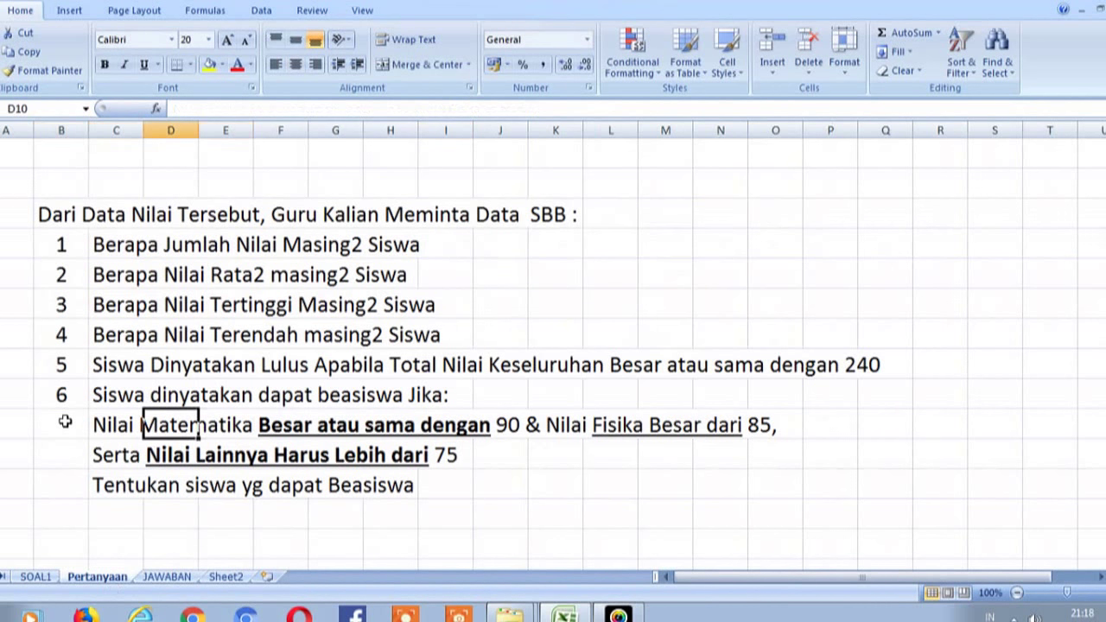
pyautogui.press('Right')
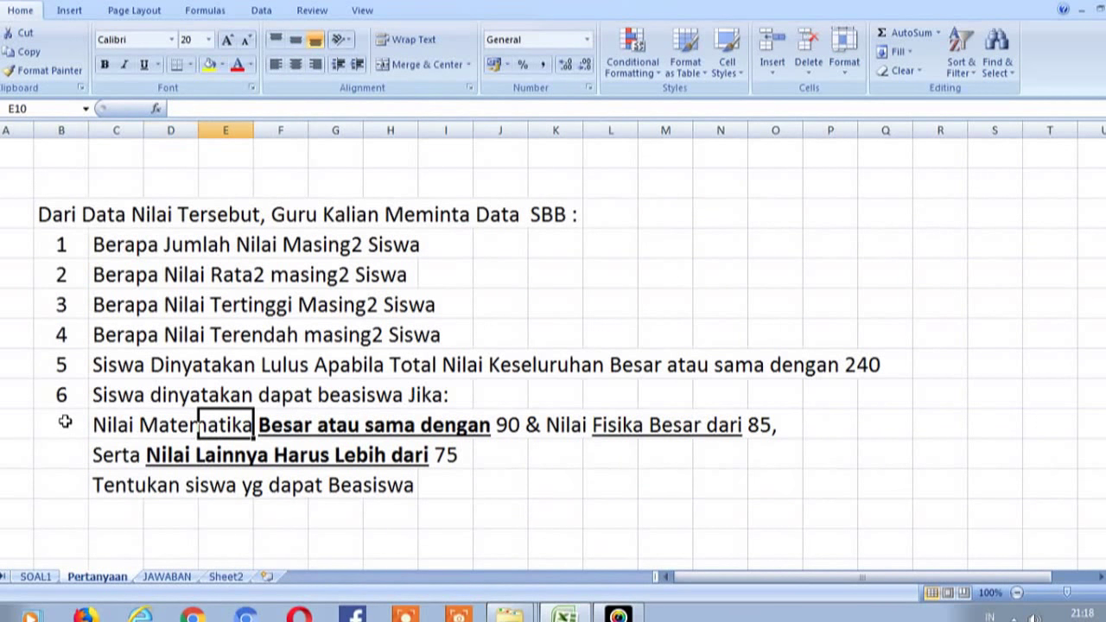
pyautogui.press('Right')
pyautogui.press('Right')
pyautogui.press('Right')
pyautogui.press('Right')
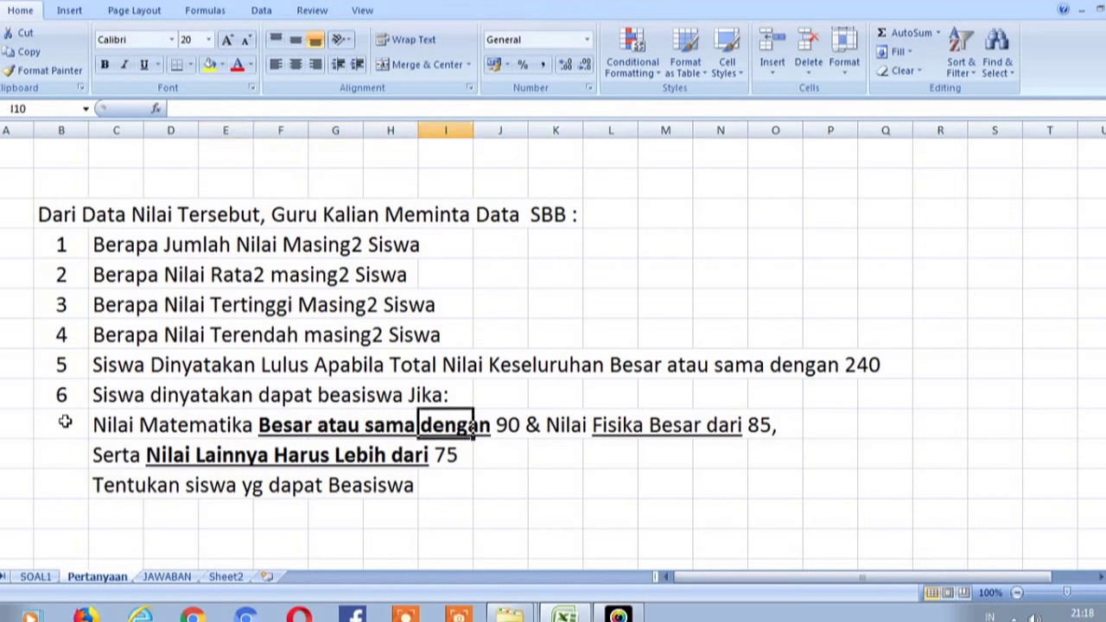
pyautogui.press('Right')
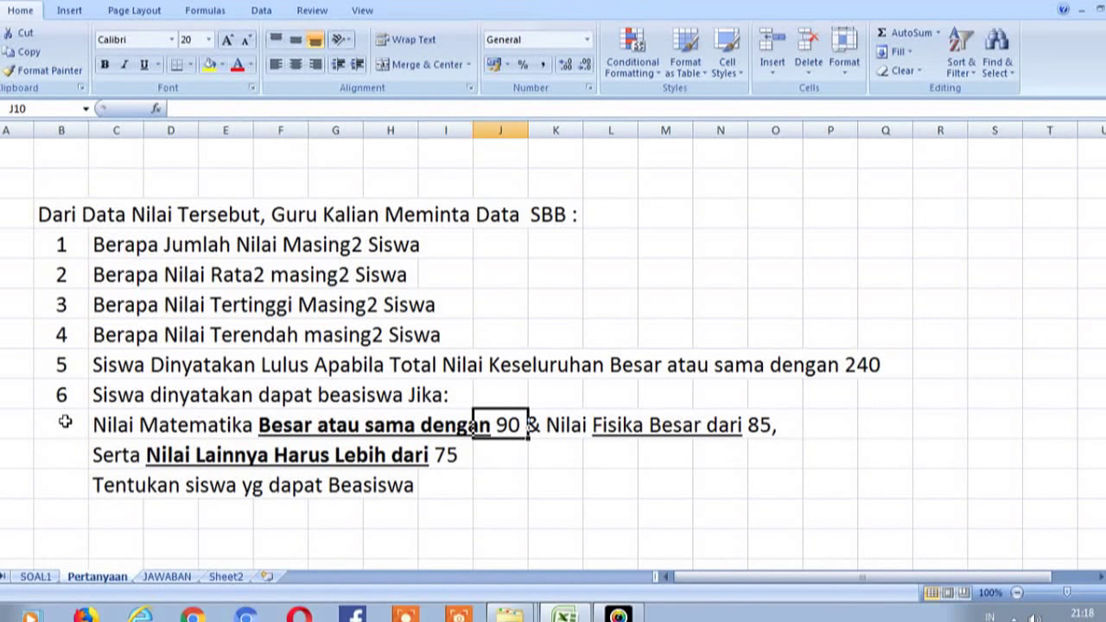
pyautogui.press('Left')
pyautogui.press('Right')
pyautogui.press('Right')
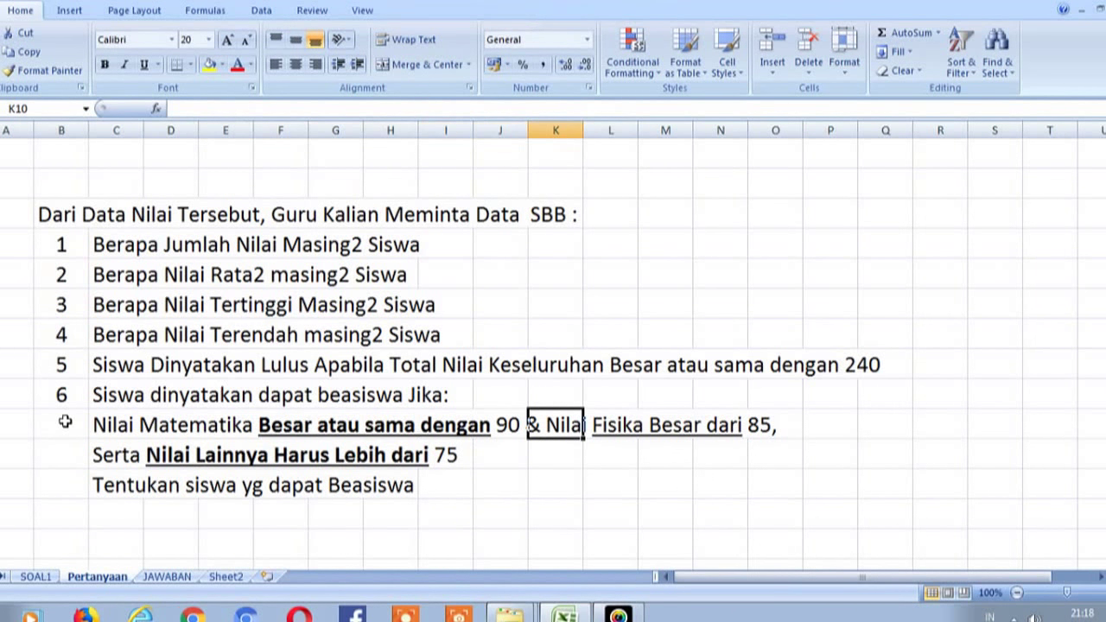
pyautogui.press('Right')
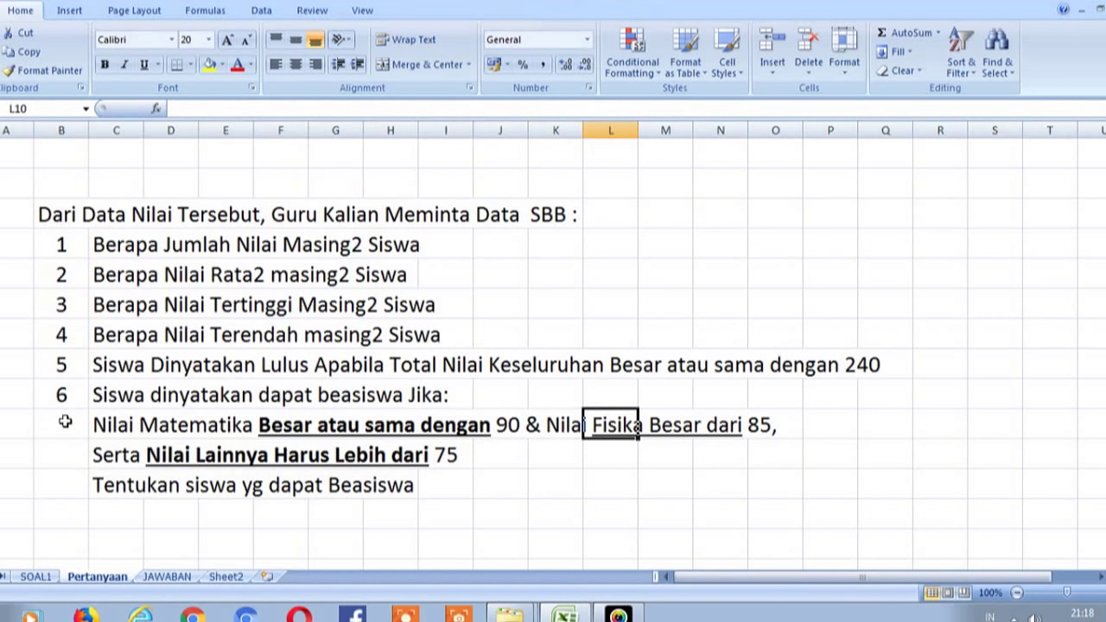
pyautogui.press('Left')
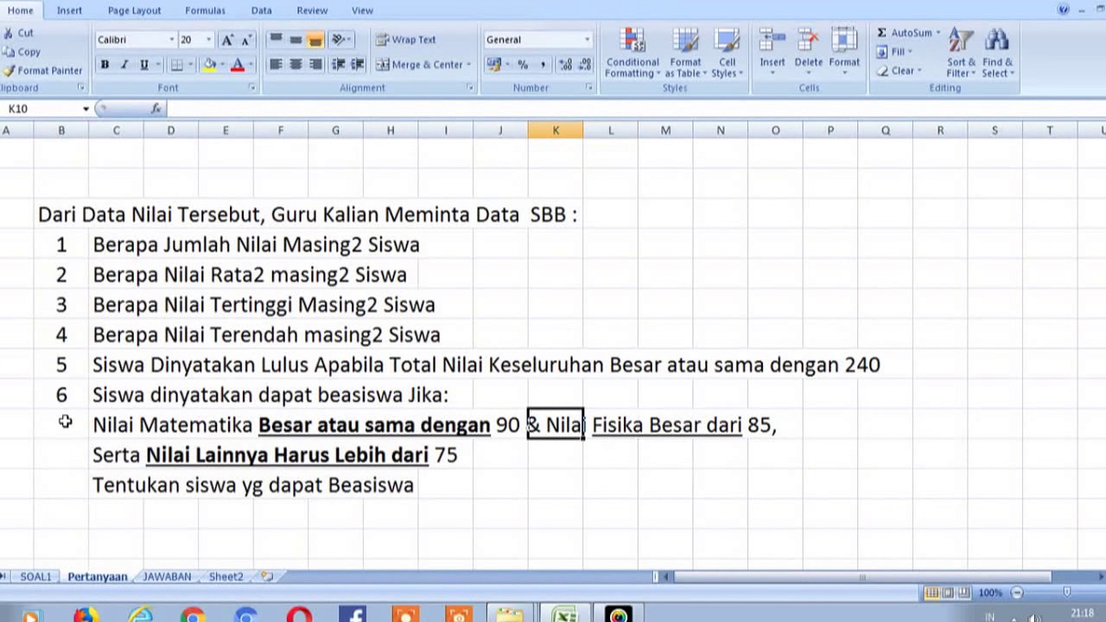
pyautogui.press('Right')
pyautogui.press('Right')
pyautogui.press('Left')
pyautogui.press('Left')
pyautogui.press('Left')
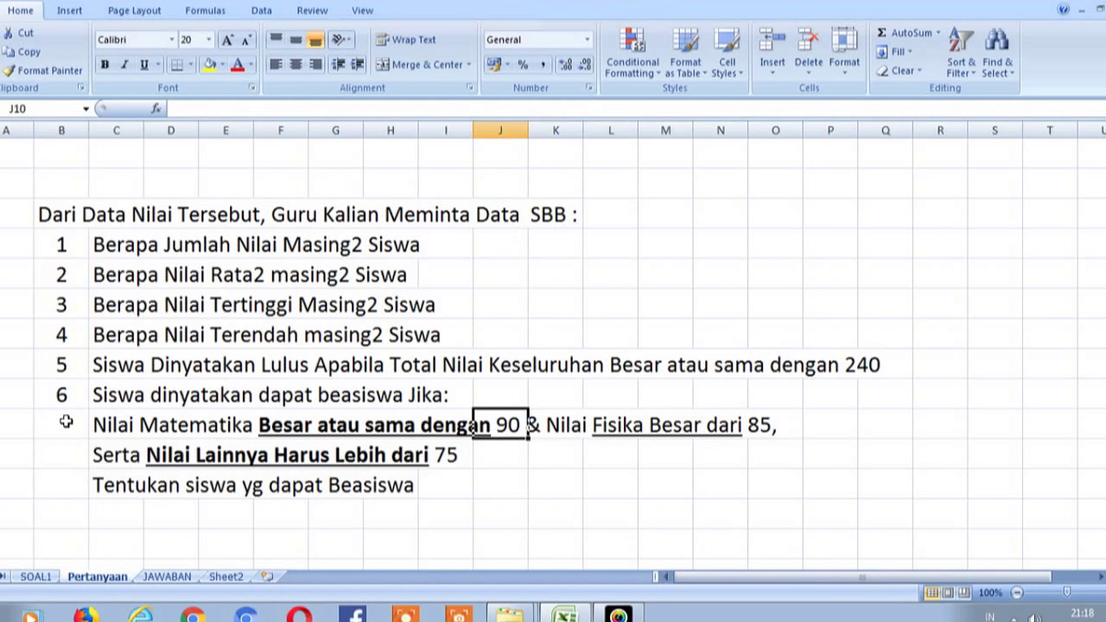
pyautogui.press('Left')
pyautogui.press('Left')
pyautogui.press('Left')
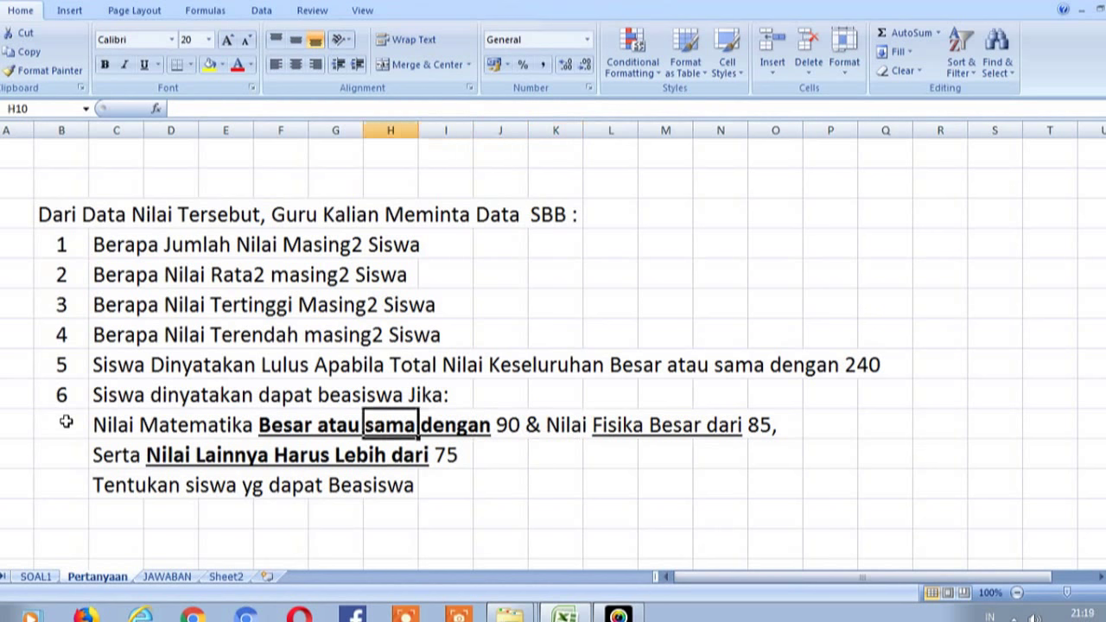
pyautogui.press('Left')
pyautogui.press('Left')
pyautogui.press('Left')
pyautogui.press('Left')
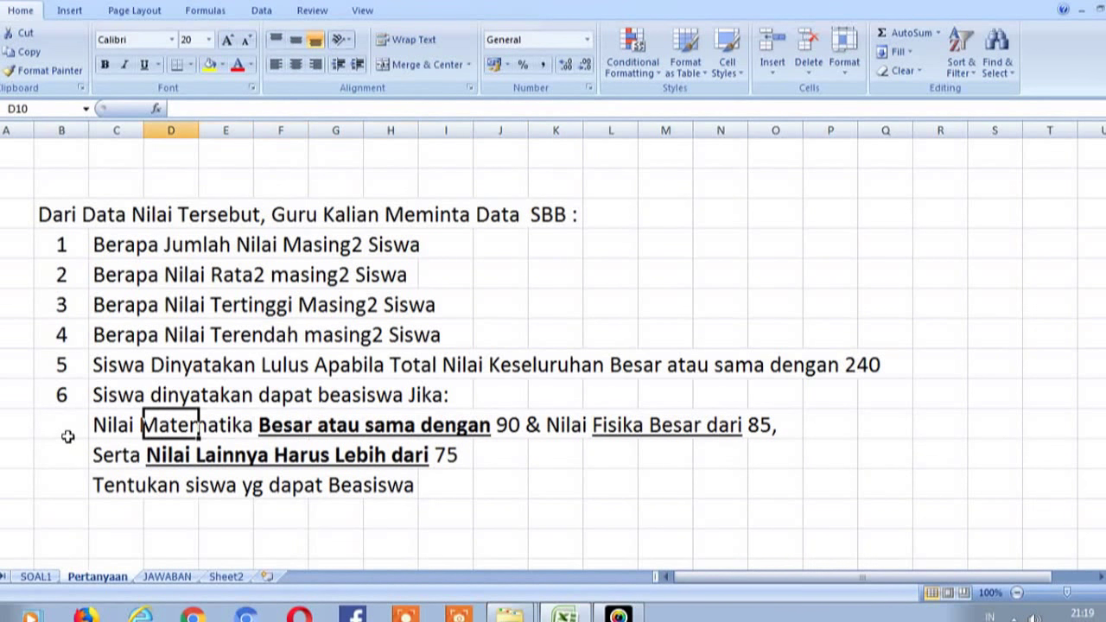
pyautogui.press('Left')
pyautogui.press('Down')
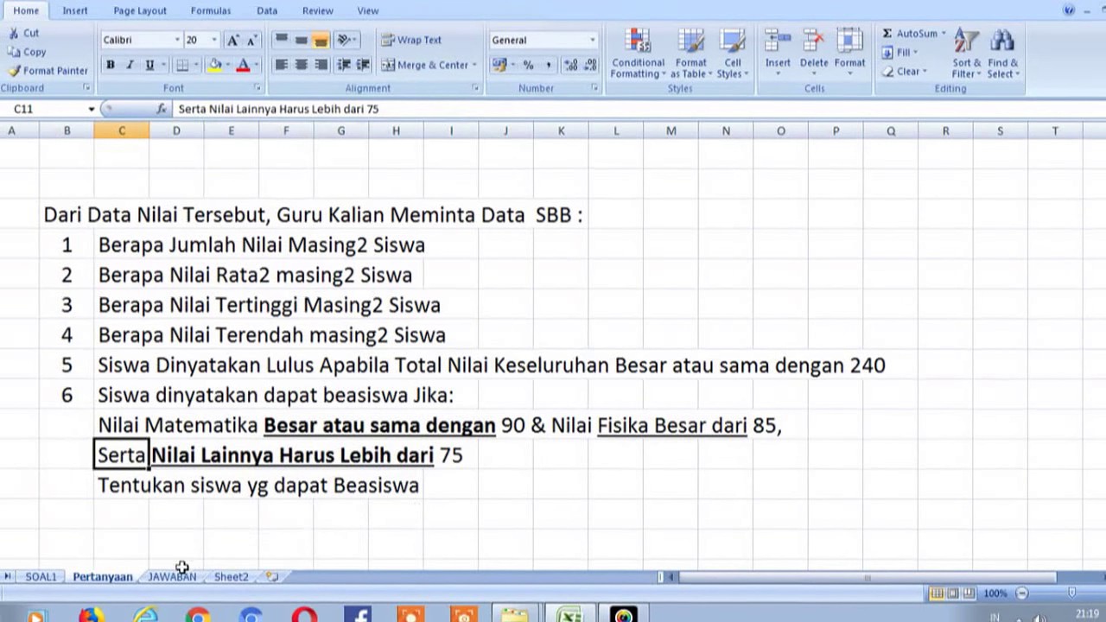
pyautogui.click(171, 576)
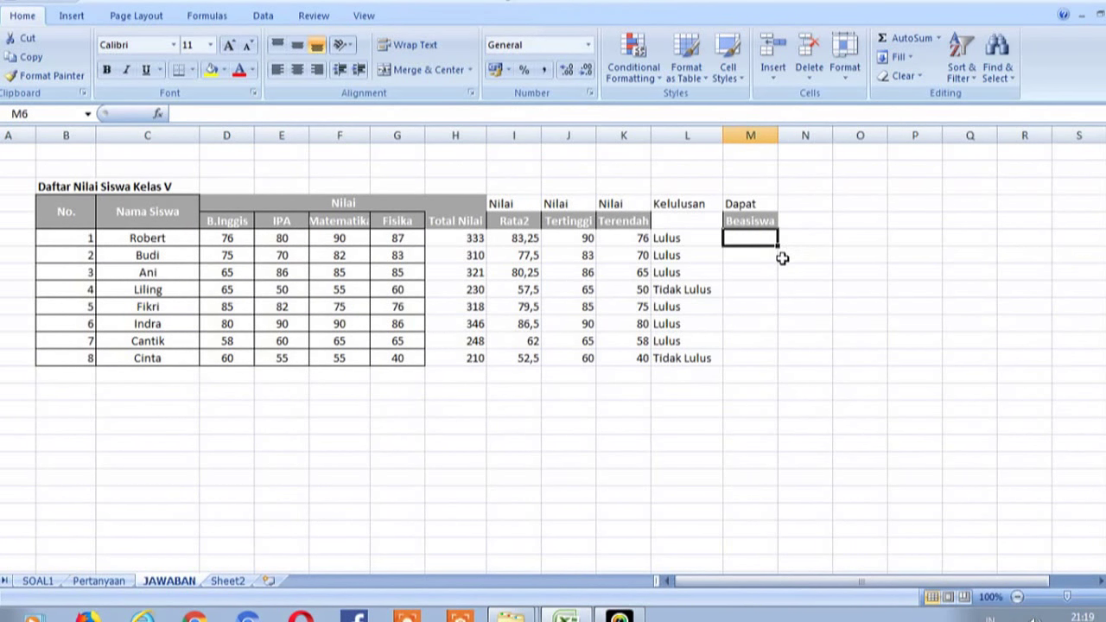
# Step: In M6 start =IF(AND(F6>=90; and add the IPA score E6 as the next condition
pyautogui.write('=')
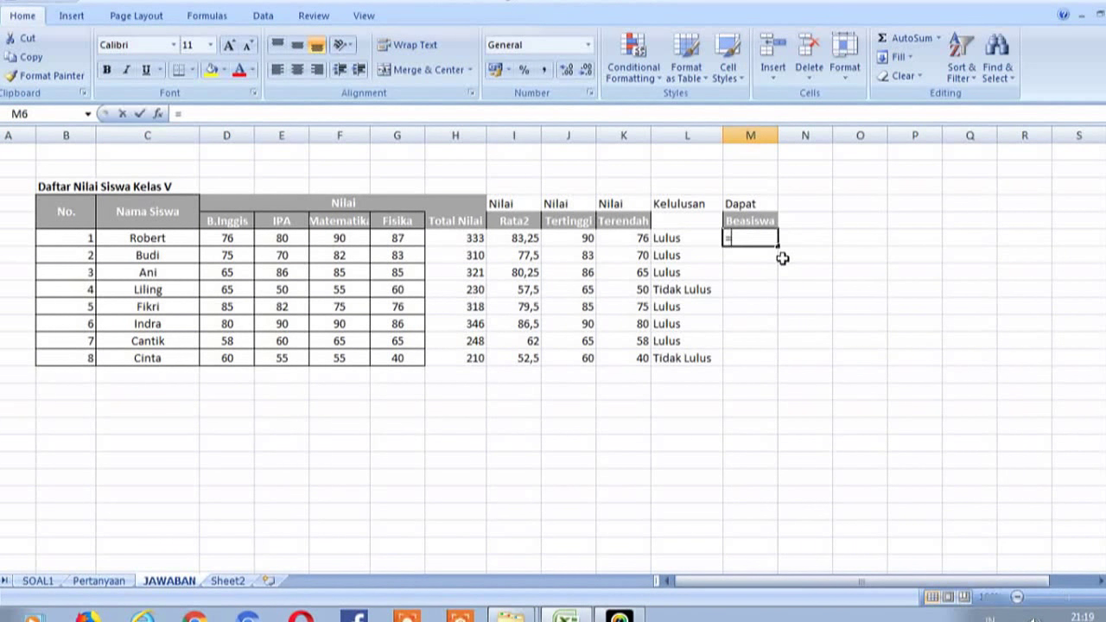
pyautogui.write('if')
pyautogui.write('(')
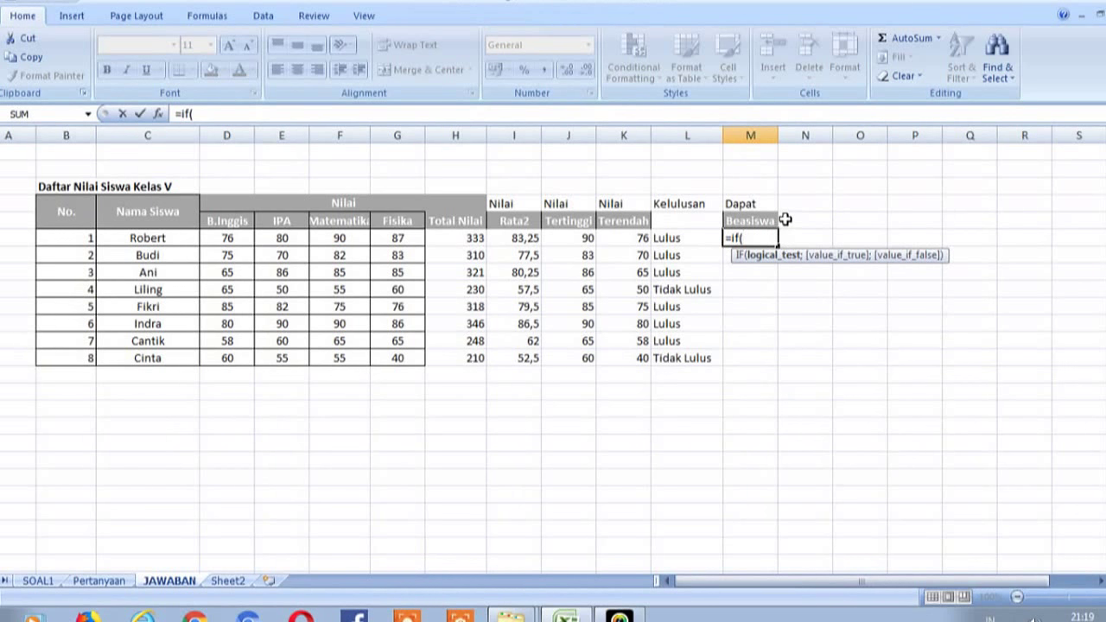
pyautogui.write('and')
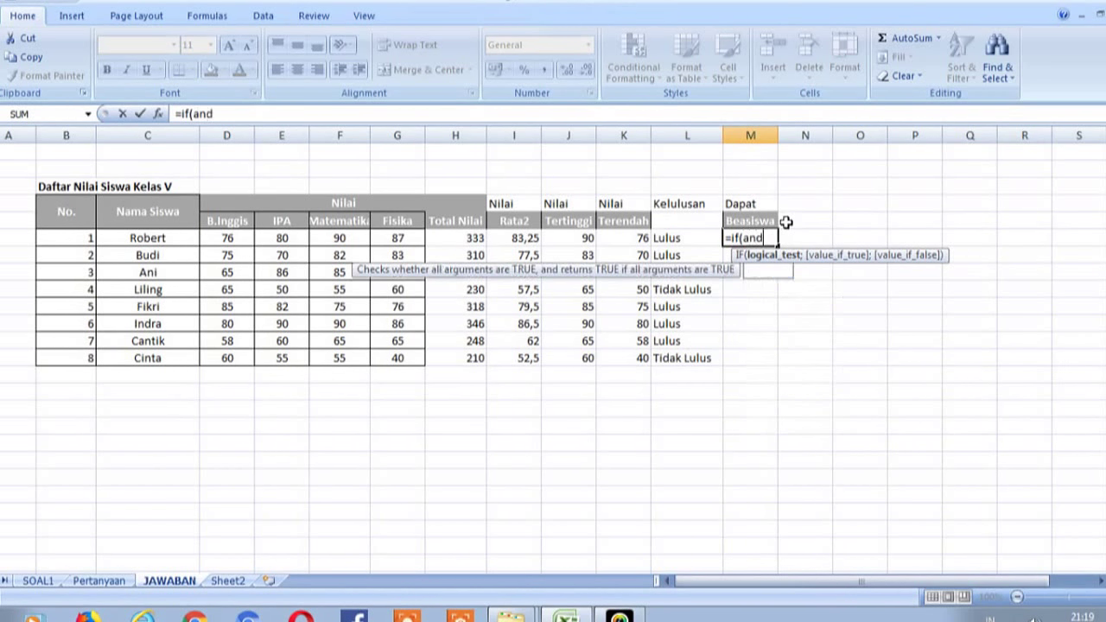
pyautogui.write('(')
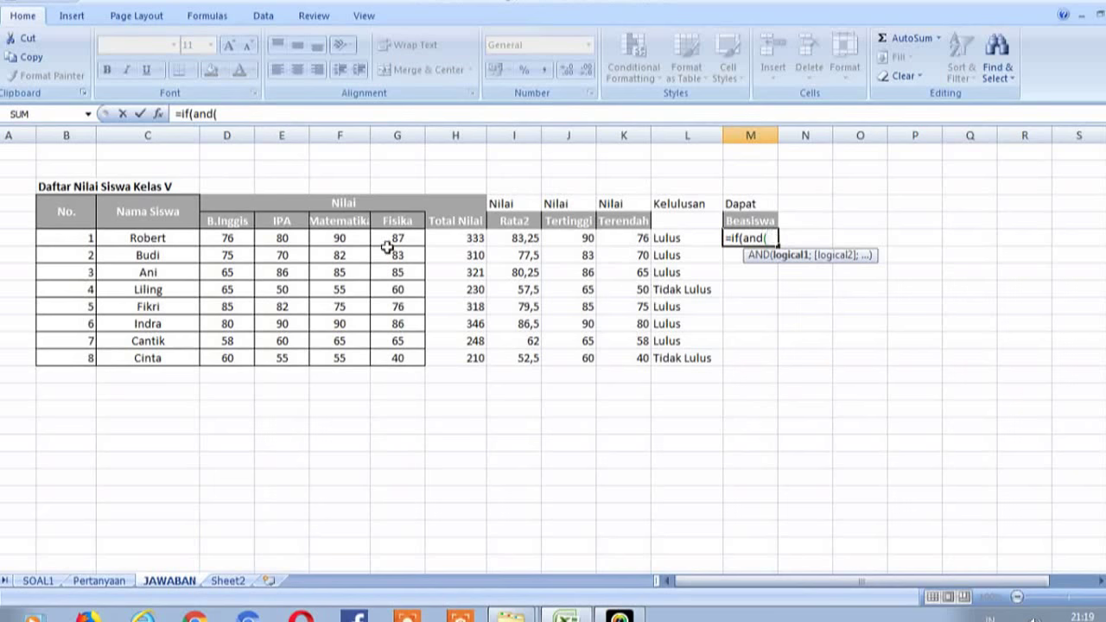
pyautogui.click(340, 238)
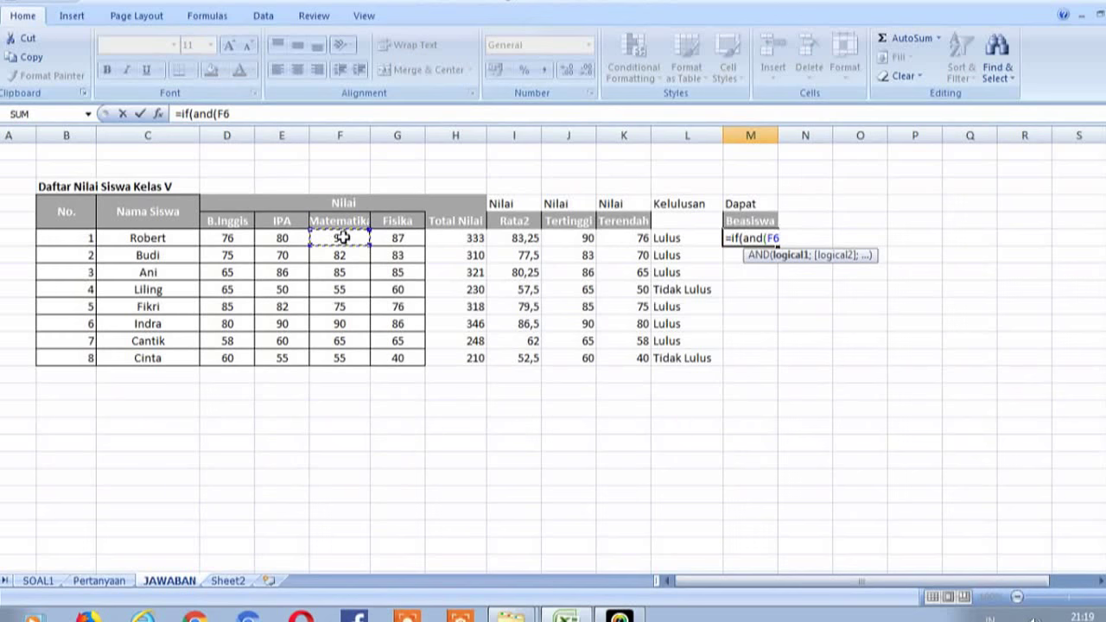
pyautogui.write('>')
pyautogui.write('=')
pyautogui.write('90')
pyautogui.write(';')
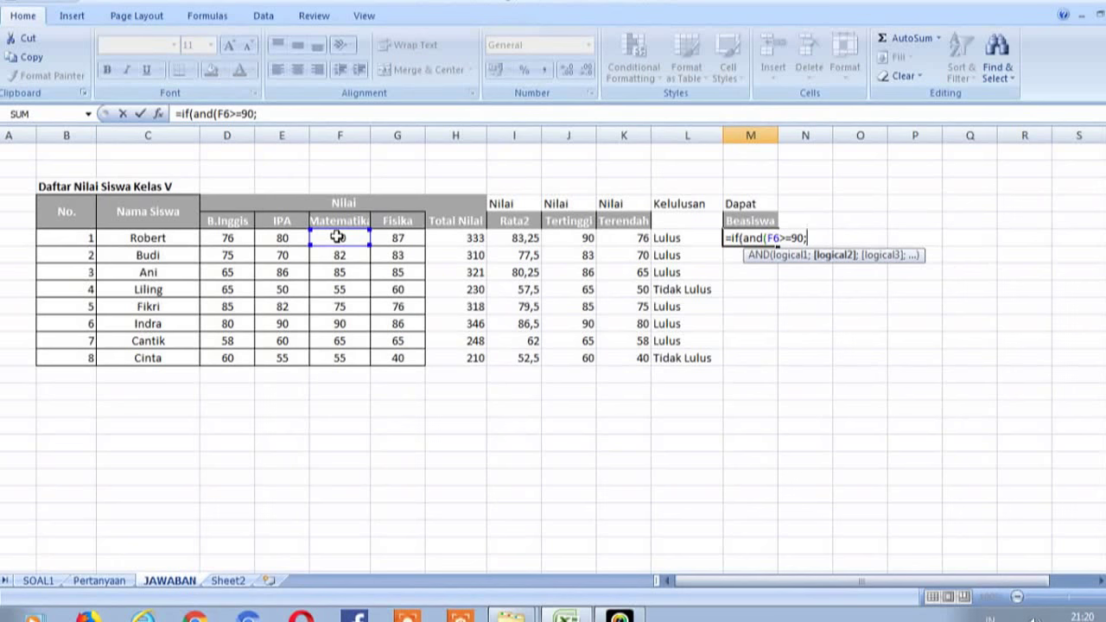
pyautogui.click(273, 240)
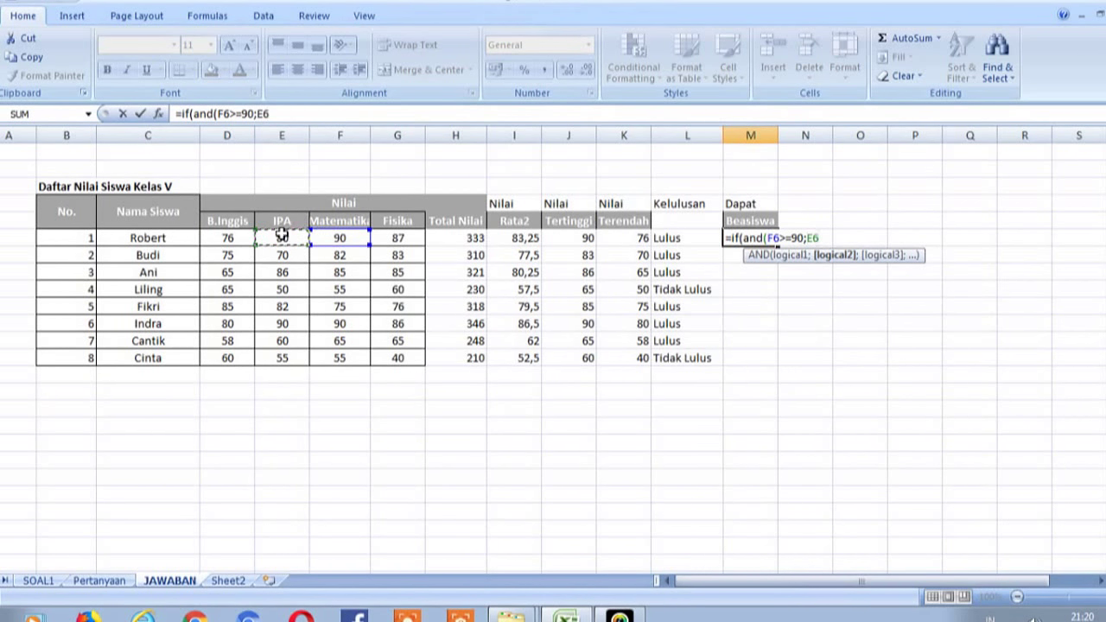
# Step: Finish M6 with E6>85, G6>75, D6>75, returning "Dapat" or "Tidak Dapat"
pyautogui.write('>')
pyautogui.write('85')
pyautogui.write(';')
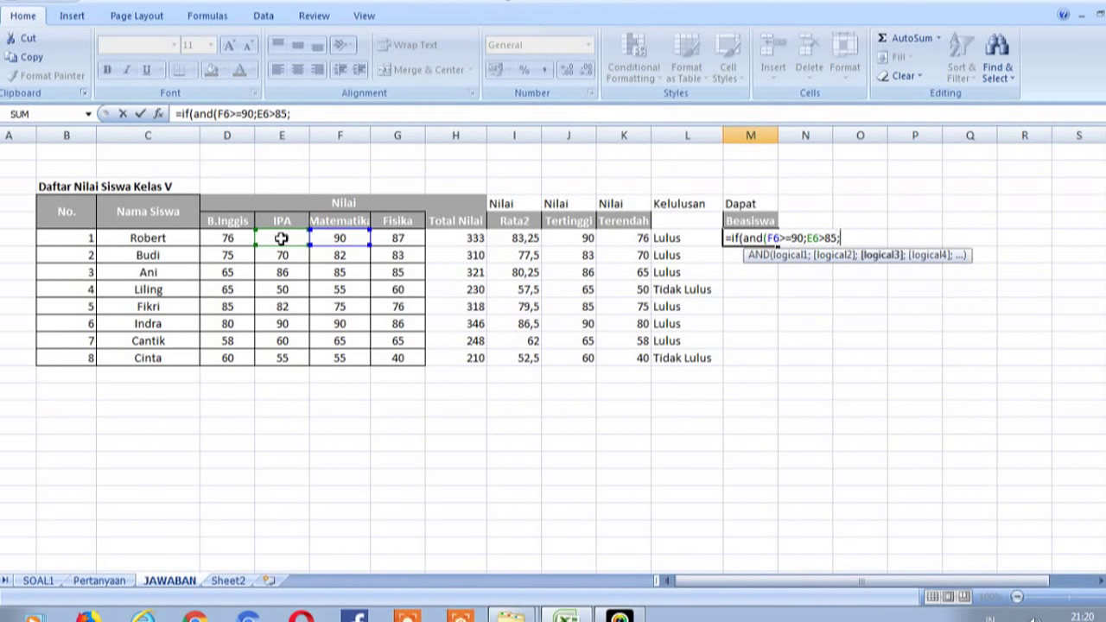
pyautogui.click(279, 242)
pyautogui.click(400, 237)
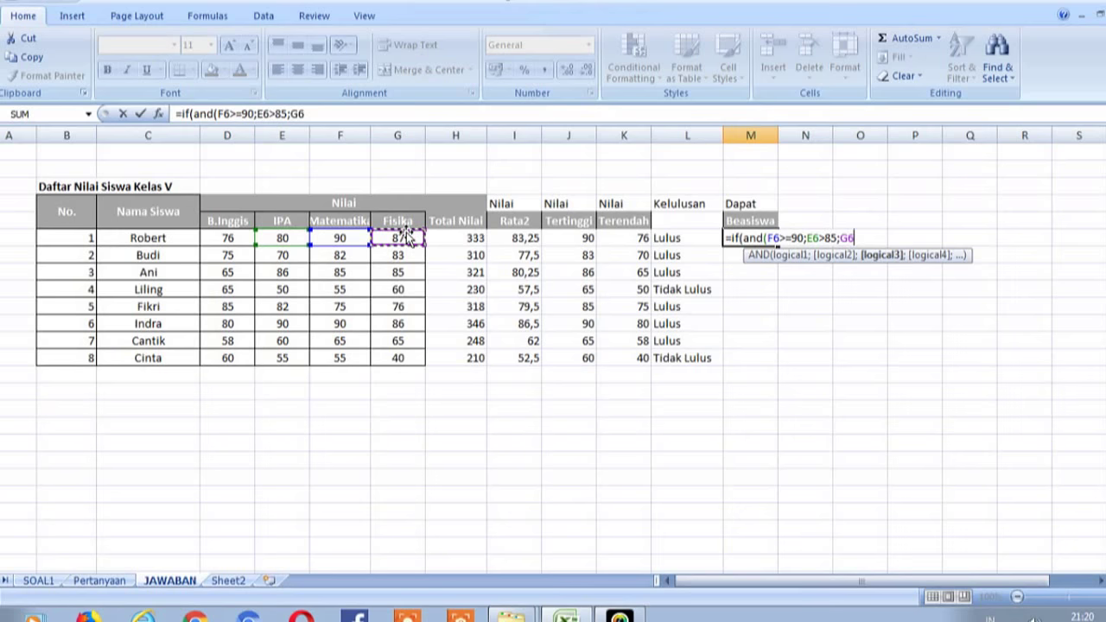
pyautogui.write('>')
pyautogui.write('75')
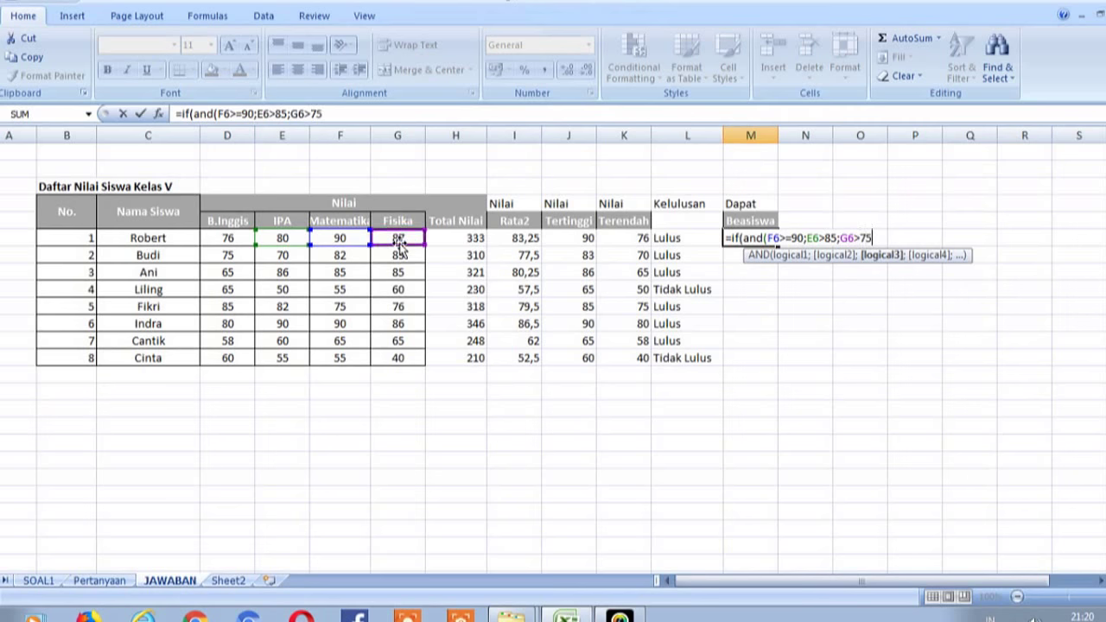
pyautogui.write(';')
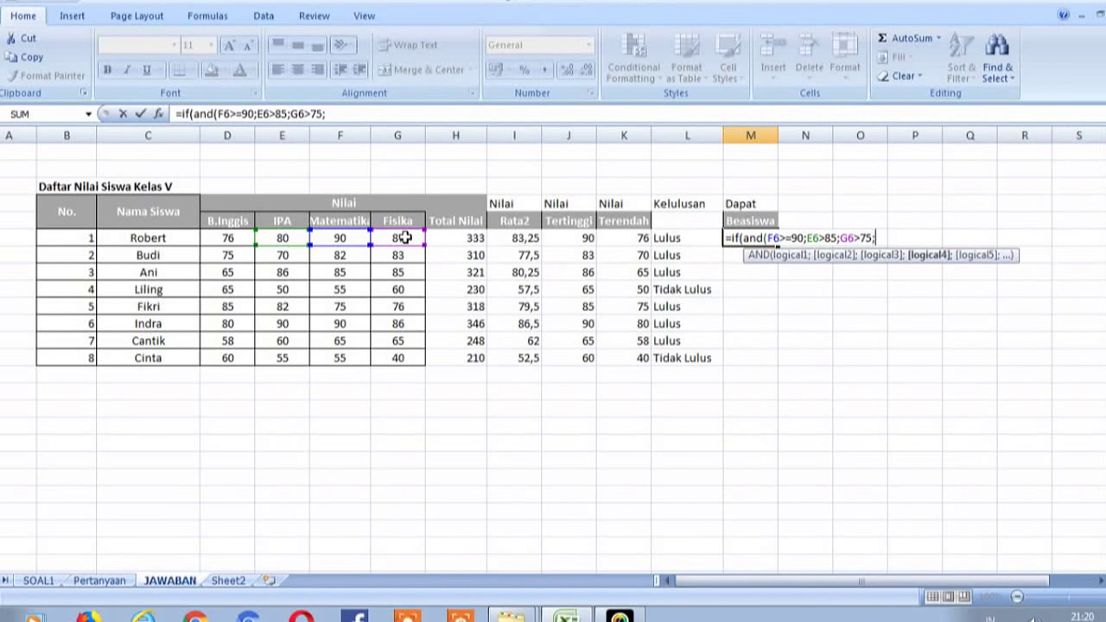
pyautogui.click(214, 239)
pyautogui.write('>')
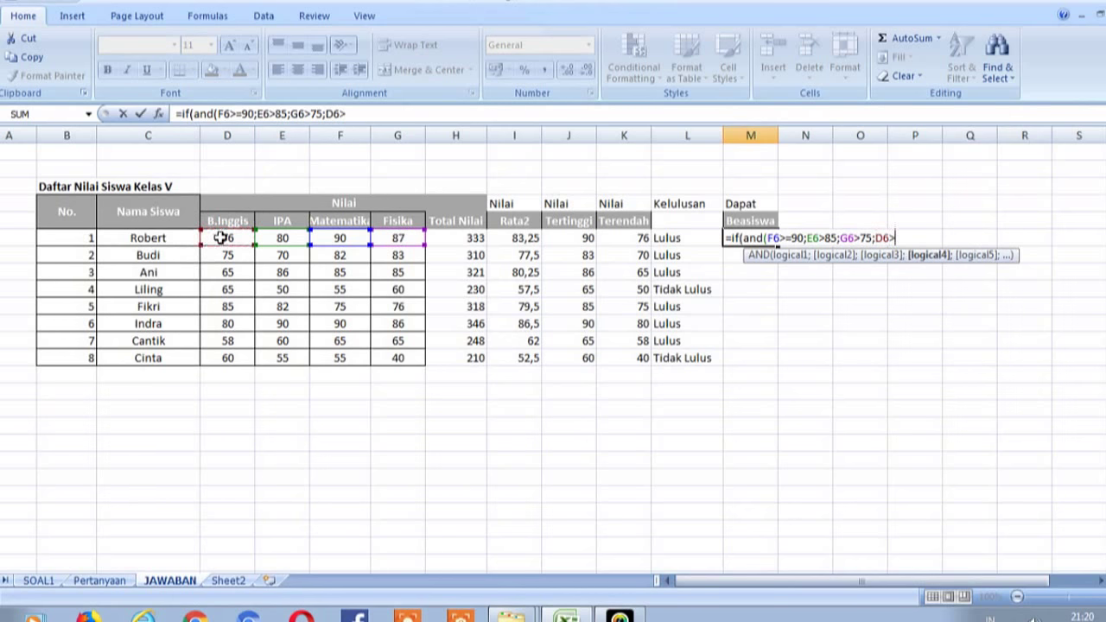
pyautogui.write('75')
pyautogui.write(')')
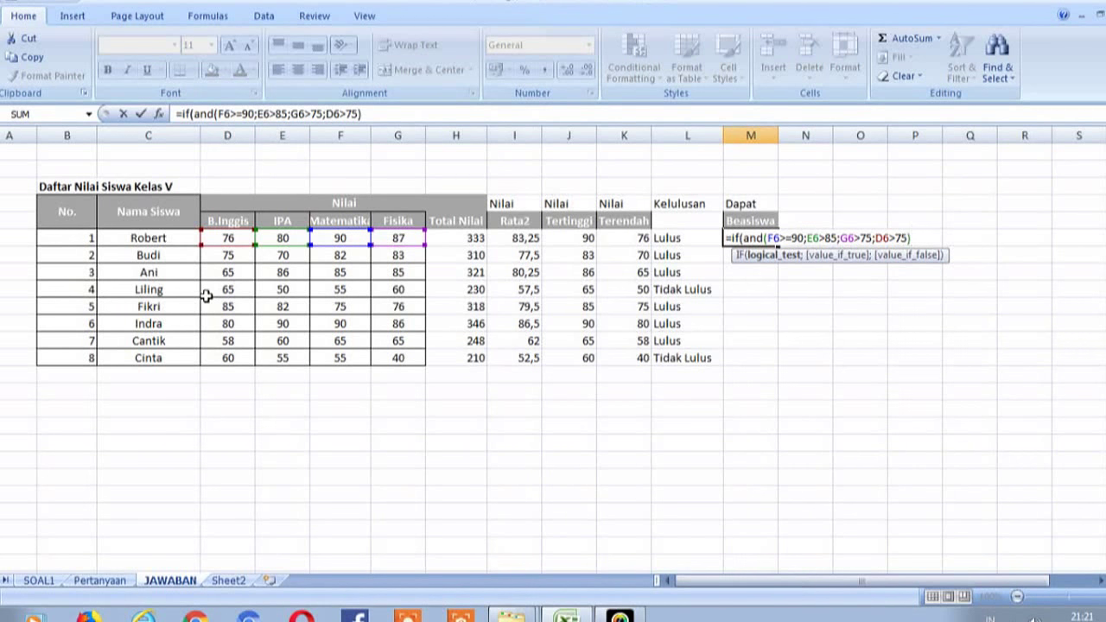
pyautogui.write(';')
pyautogui.write('"')
pyautogui.write('Dapat')
pyautogui.write('"')
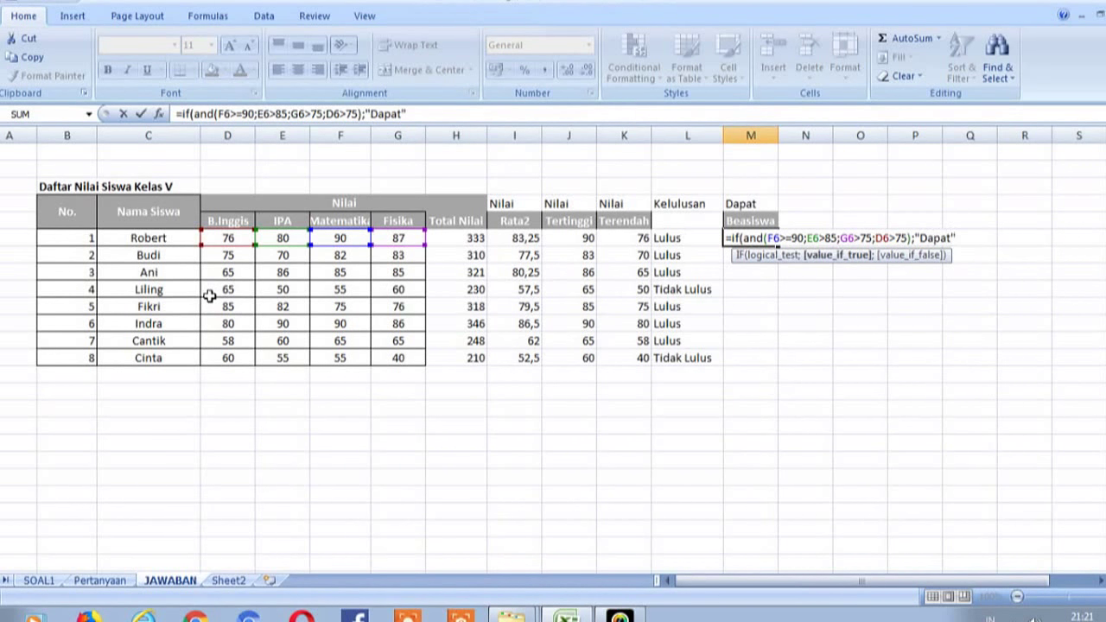
pyautogui.write(';')
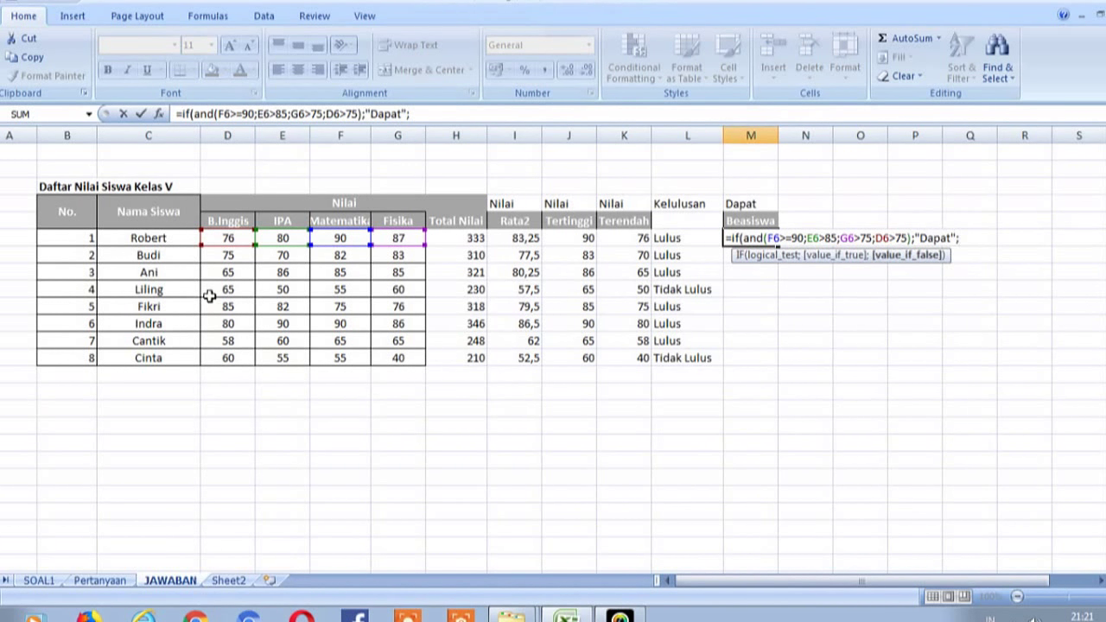
pyautogui.write('"')
pyautogui.write('Tidak Dapat')
pyautogui.write('"')
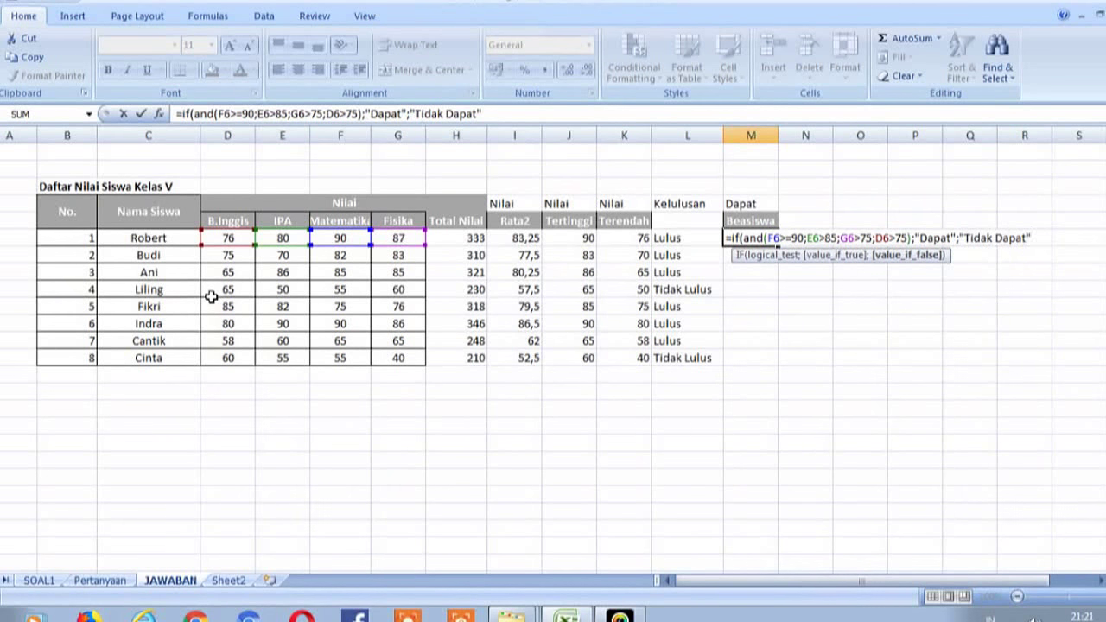
pyautogui.write(')')
pyautogui.press('Return')
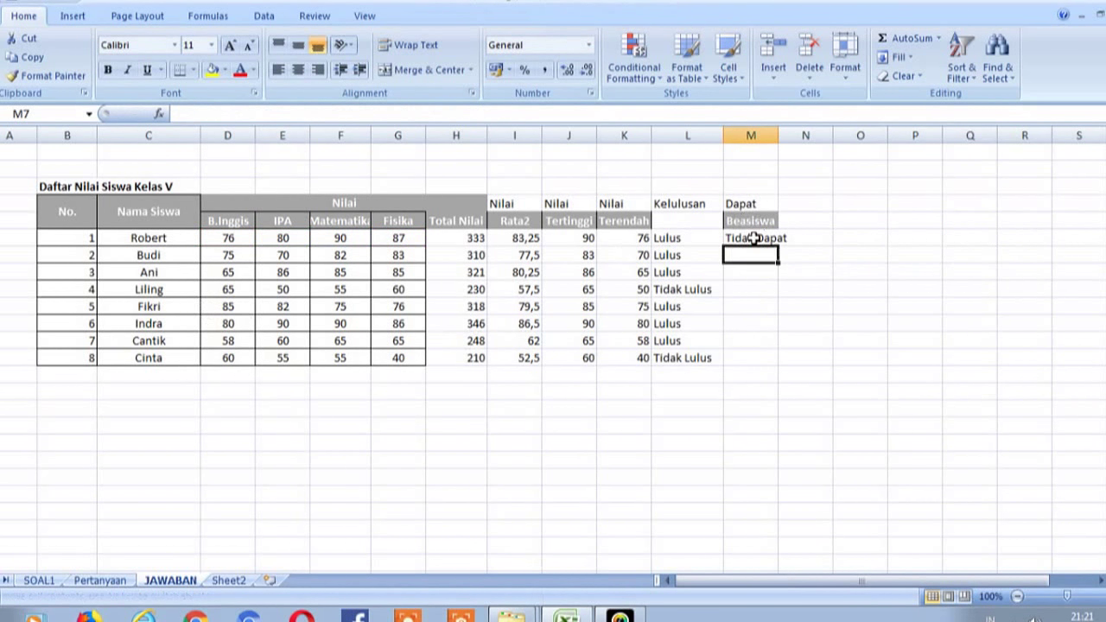
# Step: Fill M6's scholarship formula down to M13 and widen column M to fit the results
pyautogui.click(754, 238)
pyautogui.moveTo(778, 246); pyautogui.dragTo(768, 363)
pyautogui.moveTo(778, 139); pyautogui.dragTo(800, 147)
pyautogui.click(737, 322)
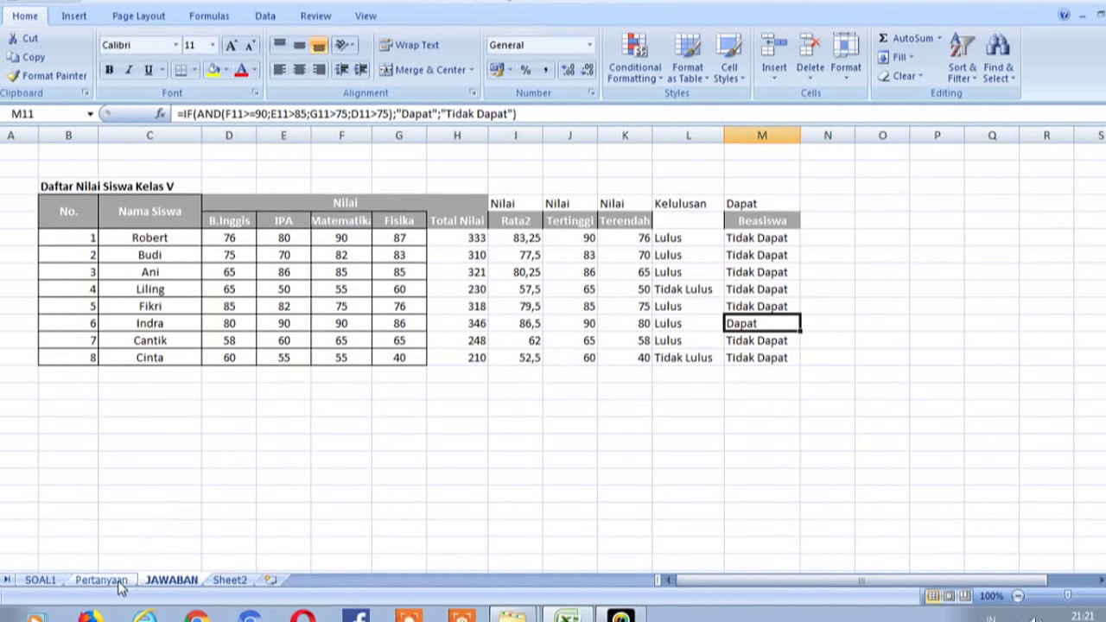
# Step: Check question 6's Matematika 90 and Fisika criteria on the Pertanyaan sheet, then return to JAWABAN
pyautogui.click(121, 585)
pyautogui.click(112, 403)
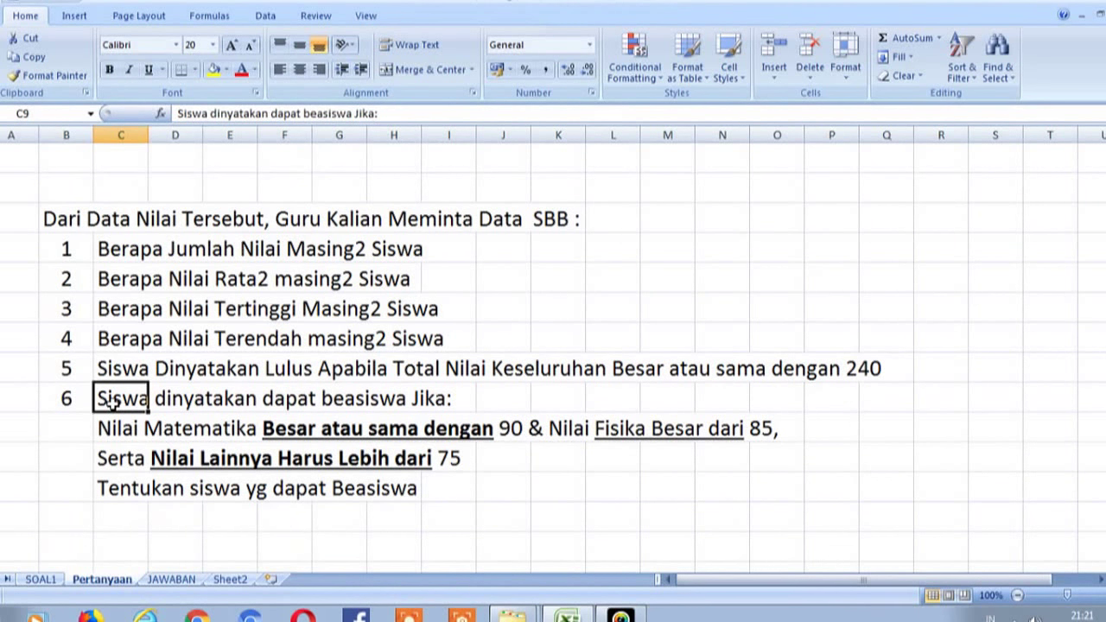
pyautogui.press('Down')
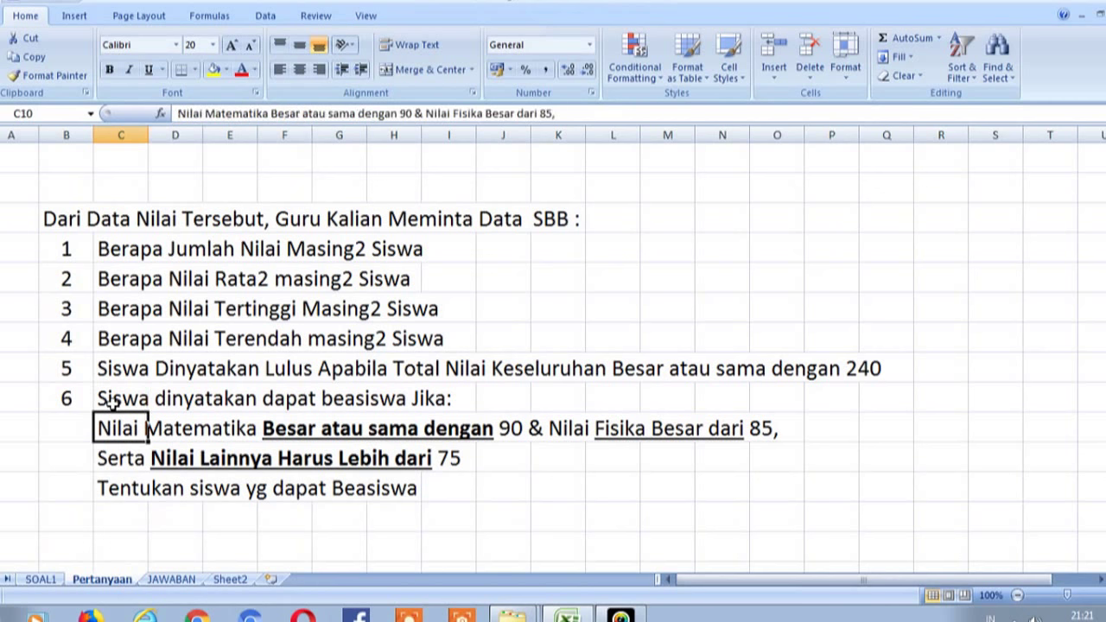
pyautogui.press('Right')
pyautogui.press('Right')
pyautogui.press('Right')
pyautogui.press('Right')
pyautogui.press('Right')
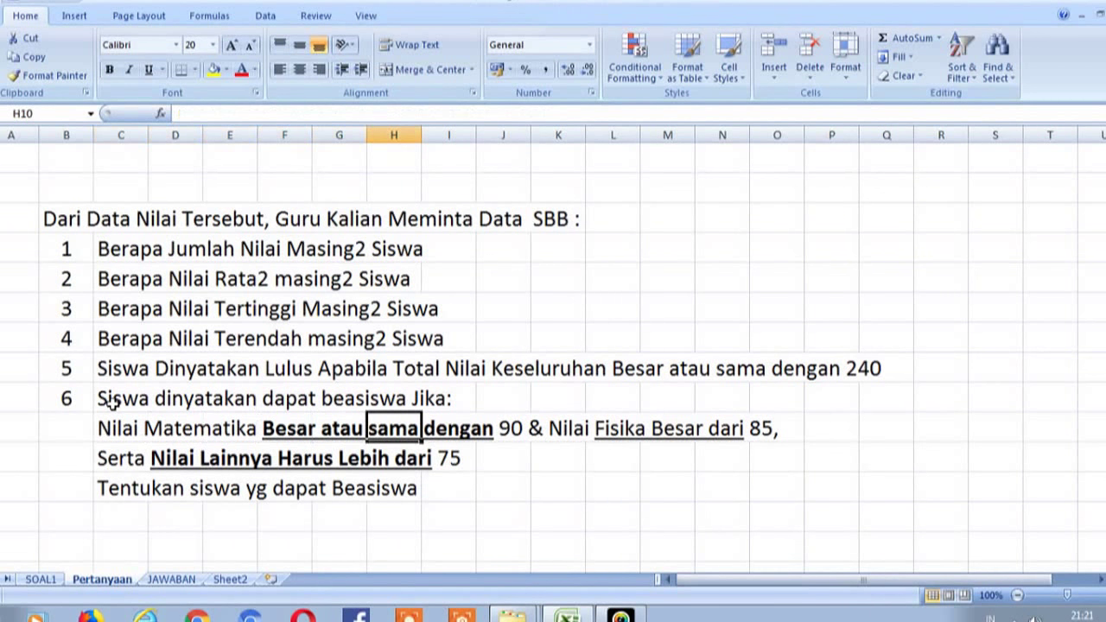
pyautogui.press('Right')
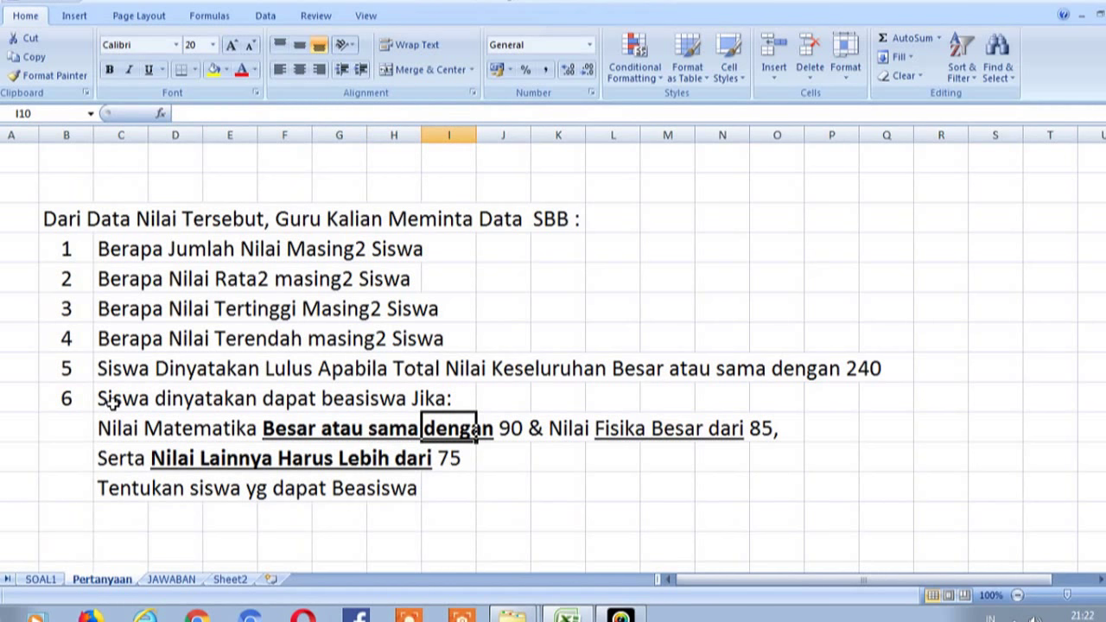
pyautogui.press('Right')
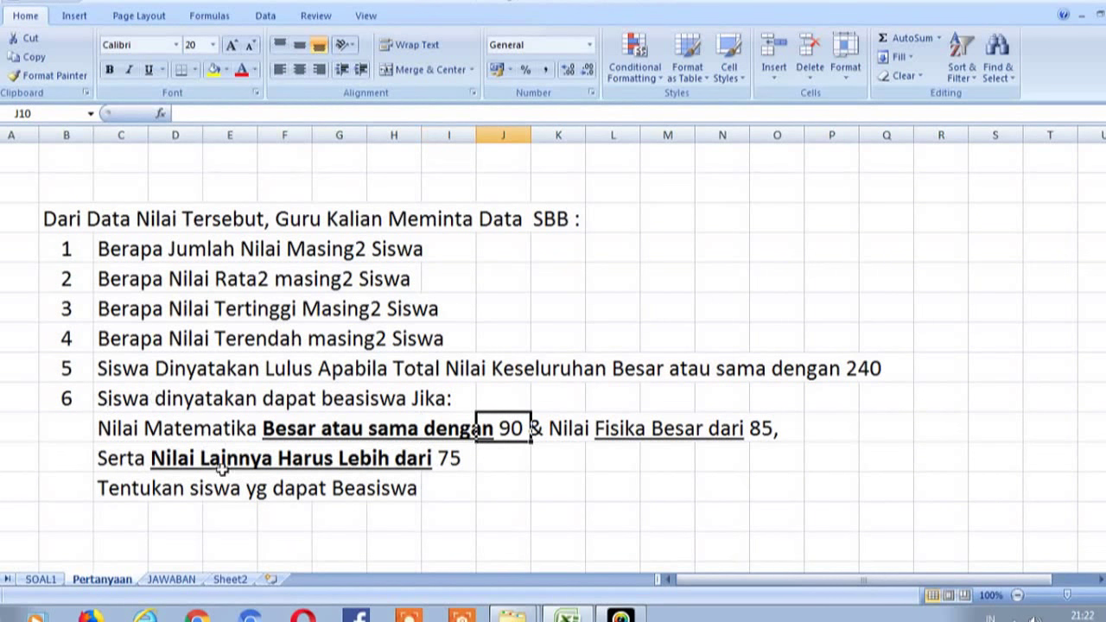
pyautogui.click(623, 418)
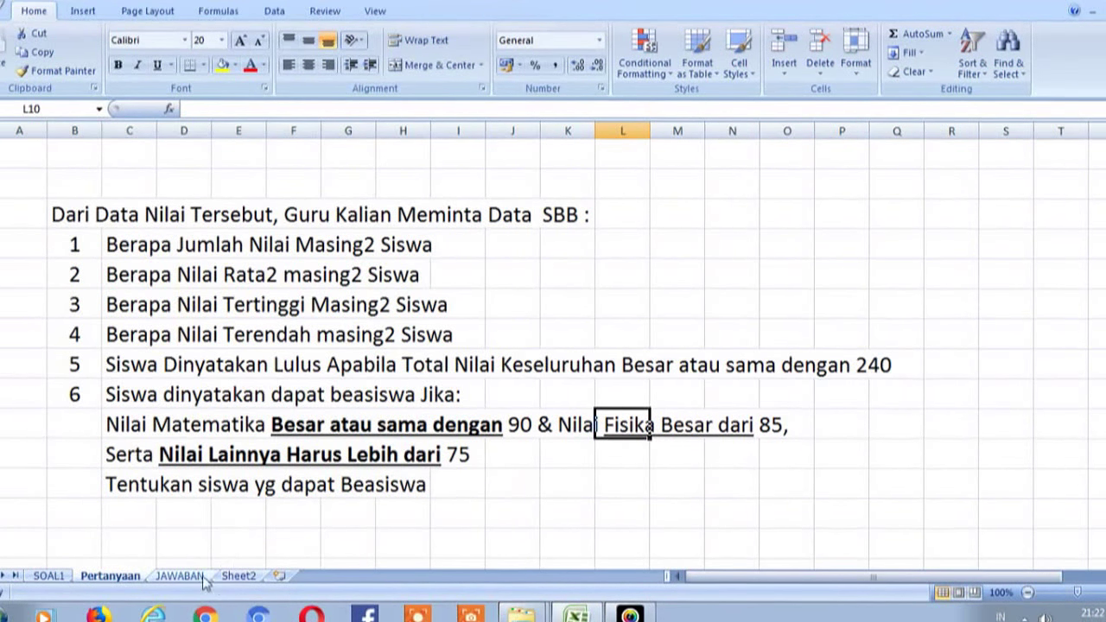
pyautogui.click(183, 577)
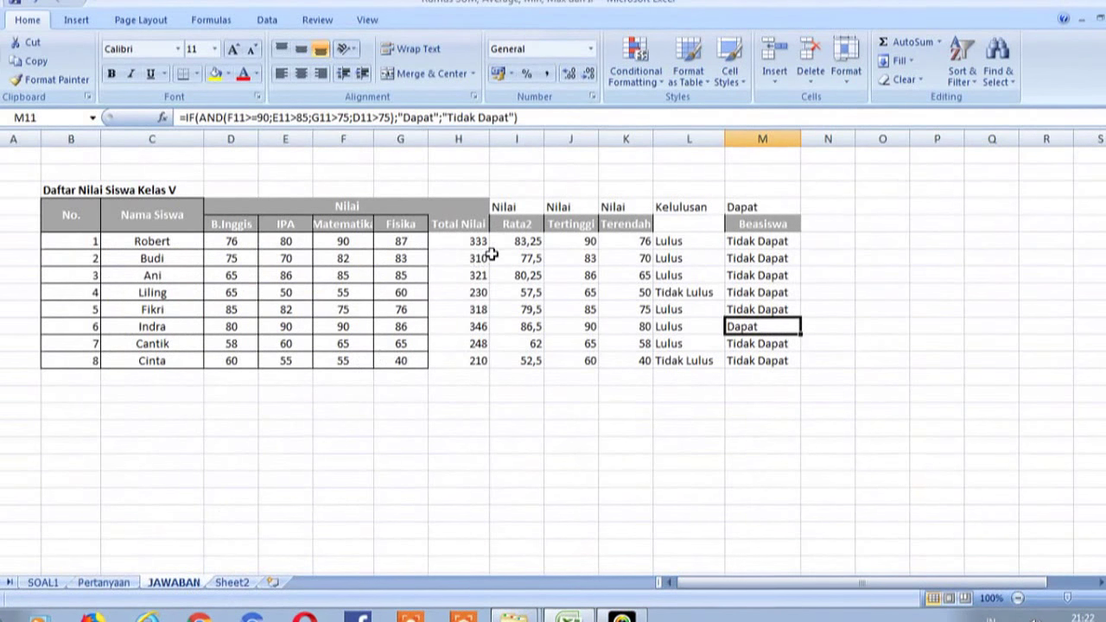
pyautogui.press('Left')
pyautogui.press('Right')
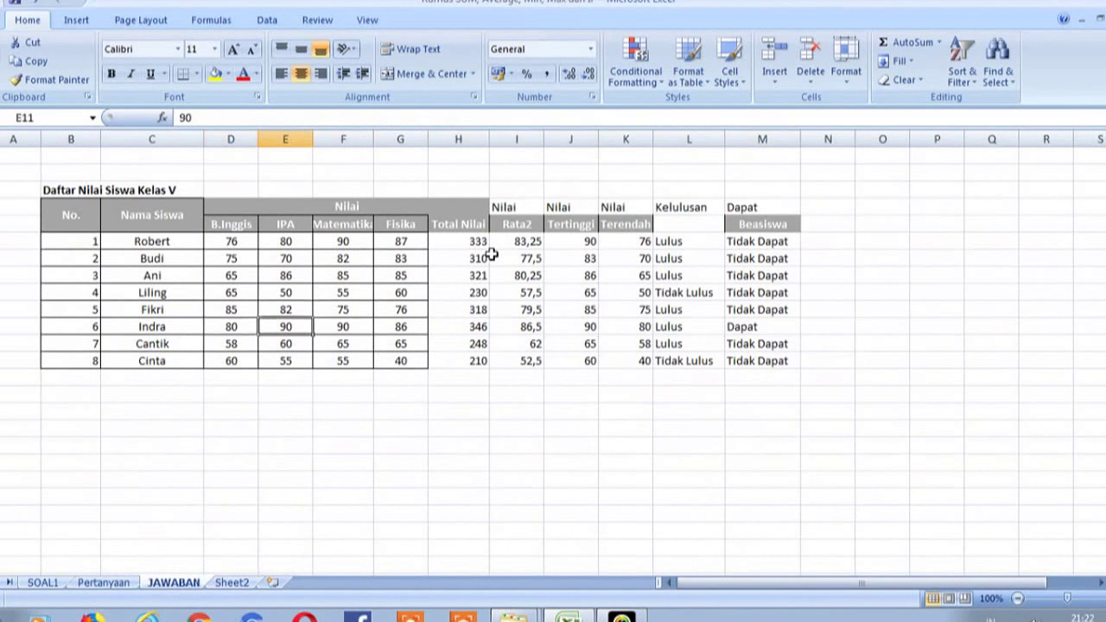
pyautogui.press('Up')
pyautogui.press('Up')
pyautogui.press('Up')
pyautogui.press('Up')
pyautogui.press('Up')
pyautogui.press('Right')
pyautogui.press('Left')
pyautogui.press('Left')
pyautogui.press('Left')
pyautogui.press('Right')
pyautogui.press('Right')
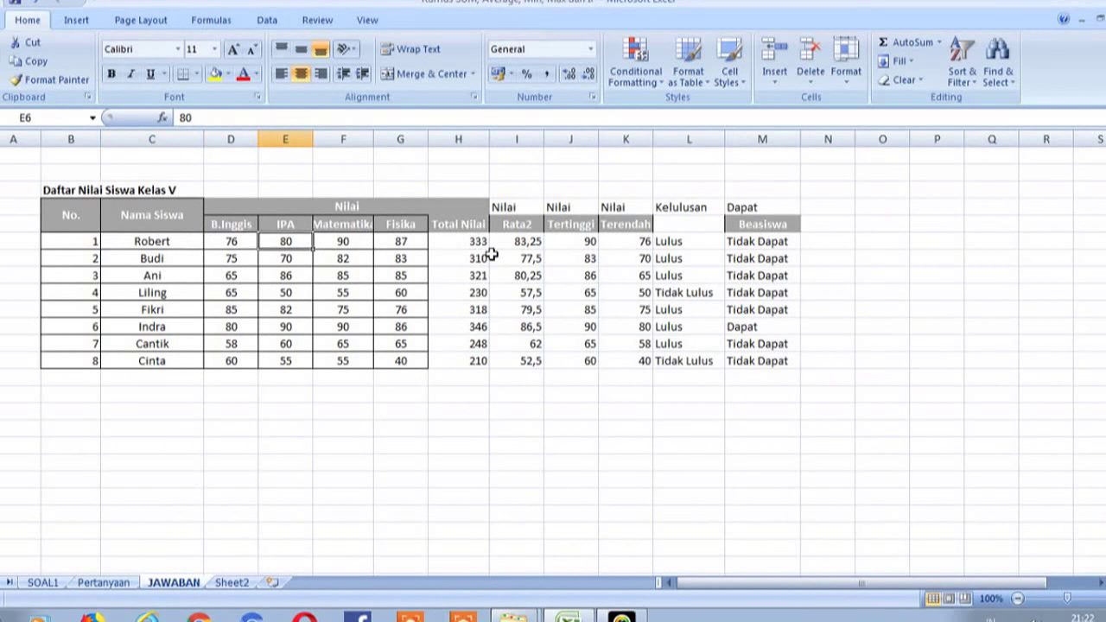
pyautogui.press('Right')
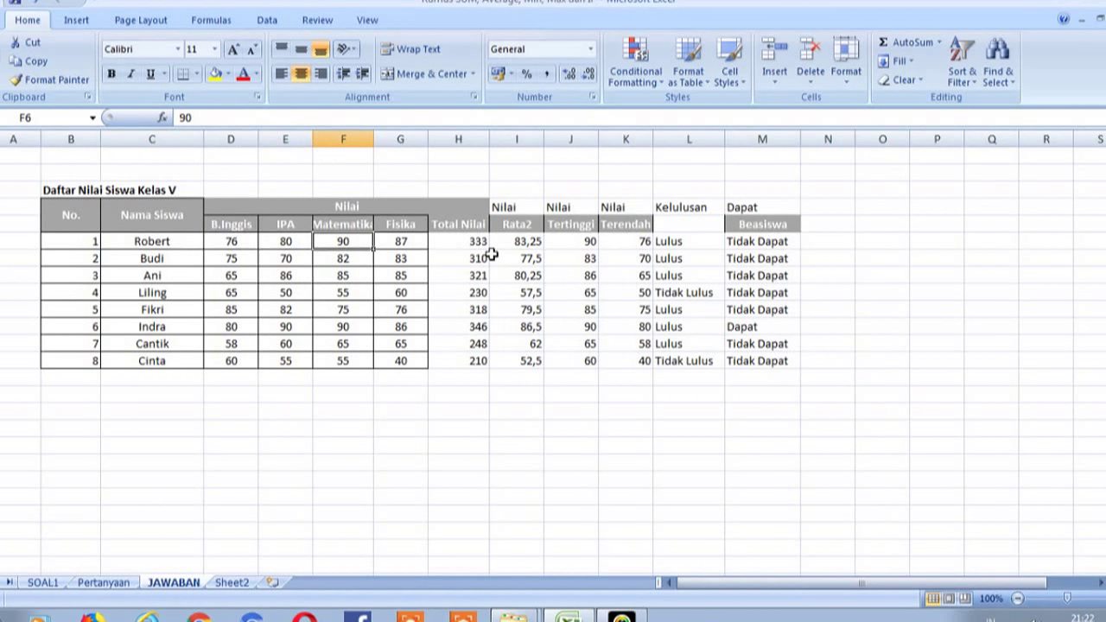
pyautogui.press('Left')
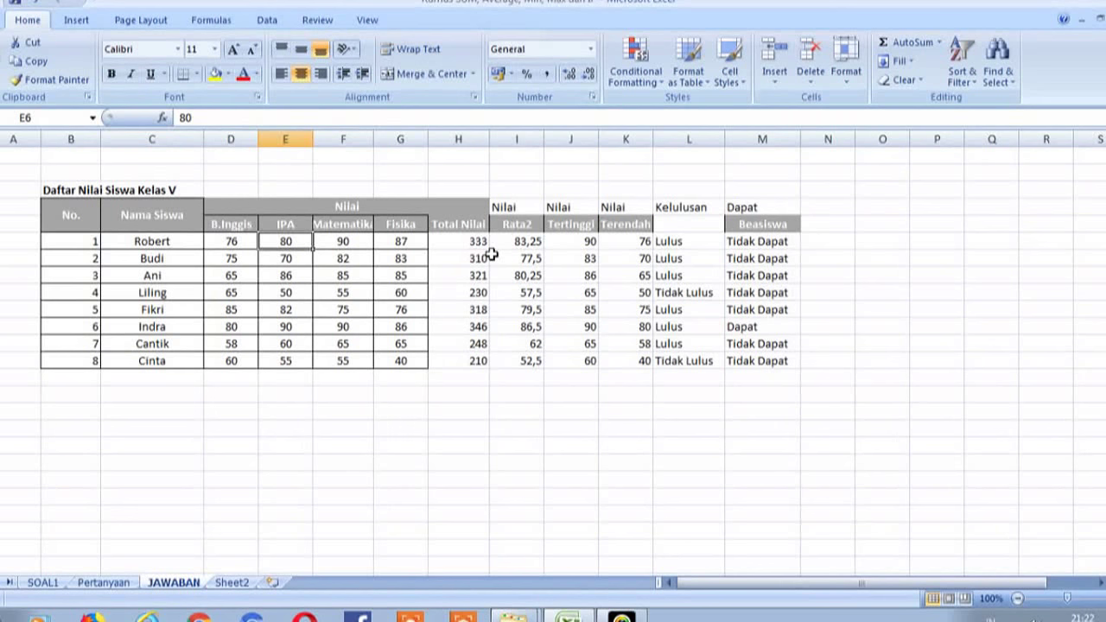
pyautogui.press('Left')
pyautogui.press('Right')
pyautogui.press('Right')
pyautogui.press('Left')
pyautogui.press('Left')
pyautogui.press('Right')
pyautogui.press('Down')
pyautogui.press('Right')
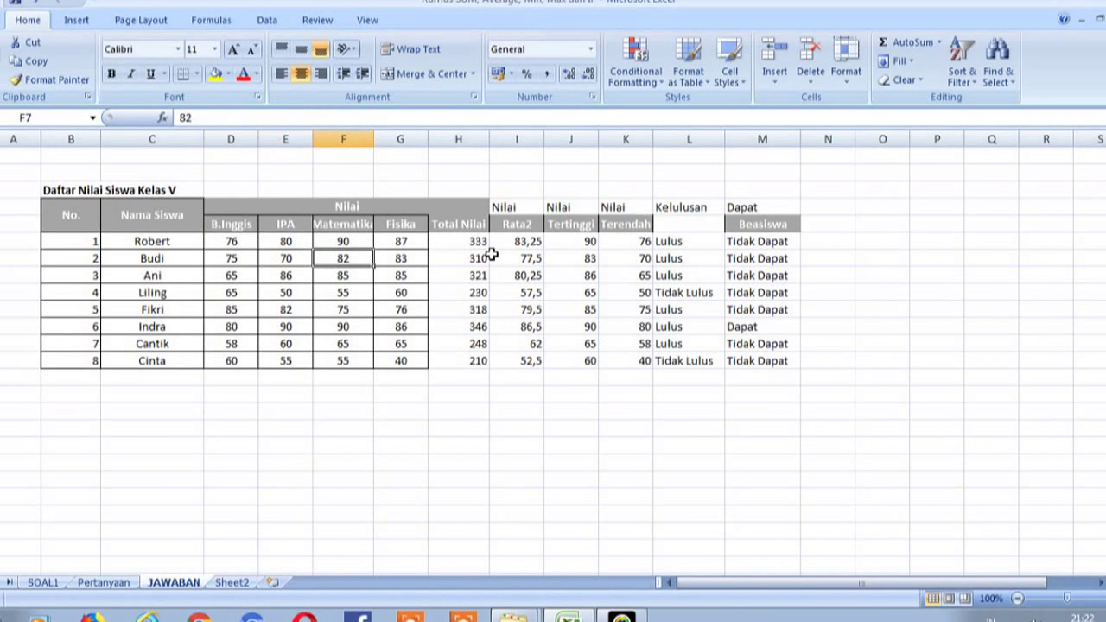
pyautogui.press('Left')
pyautogui.press('Left')
pyautogui.press('Right')
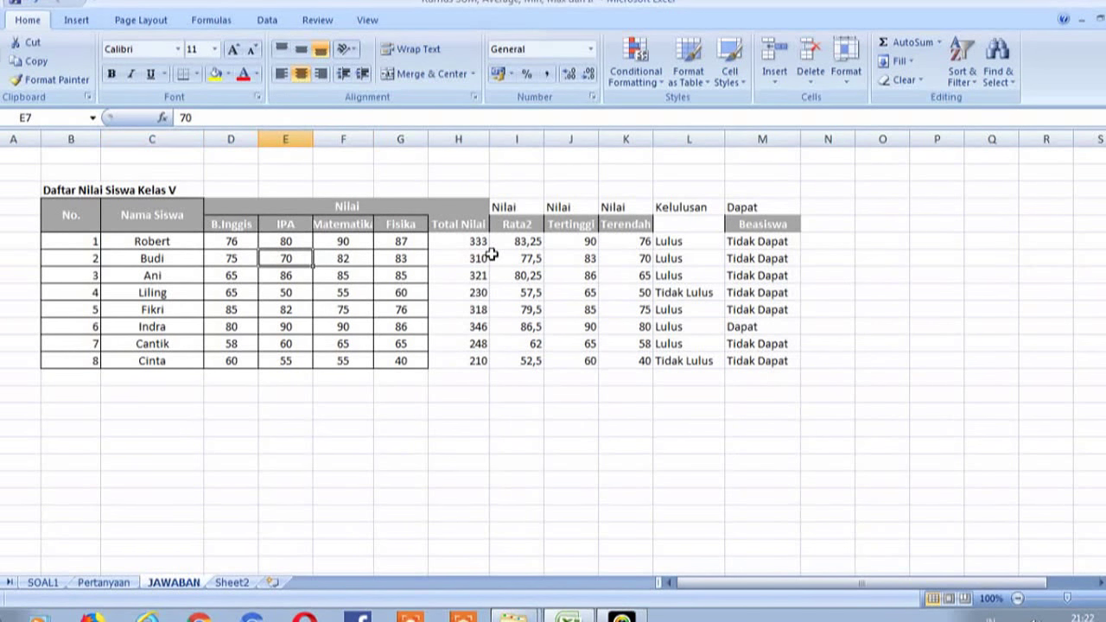
pyautogui.press('Right')
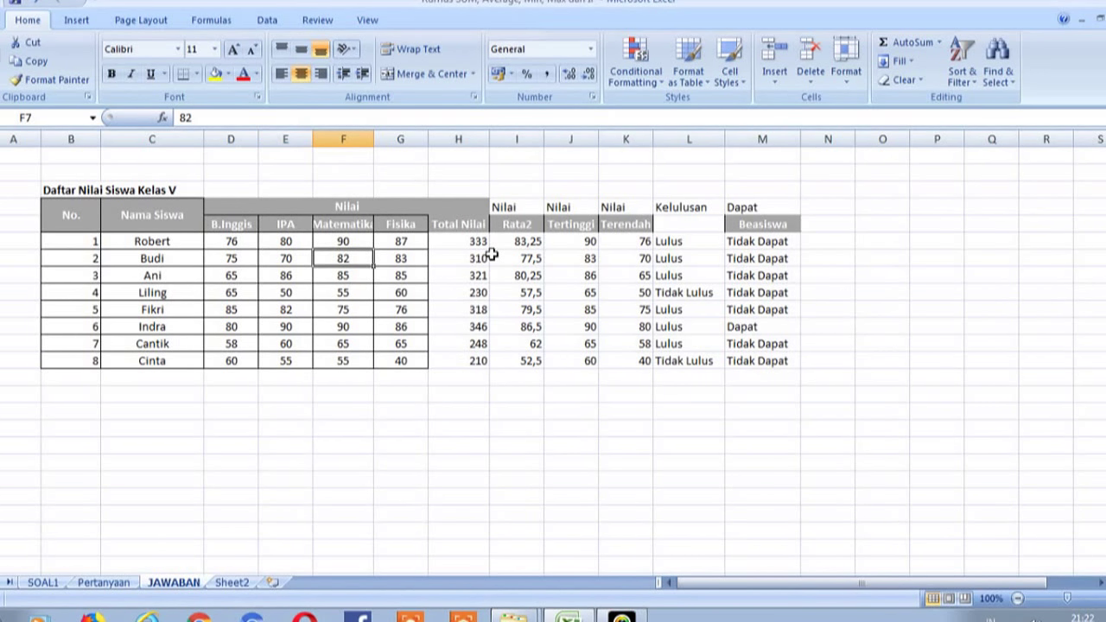
pyautogui.press('Left')
pyautogui.press('Left')
pyautogui.press('Left')
pyautogui.press('Down')
pyautogui.press('Right')
pyautogui.press('Right')
pyautogui.press('Right')
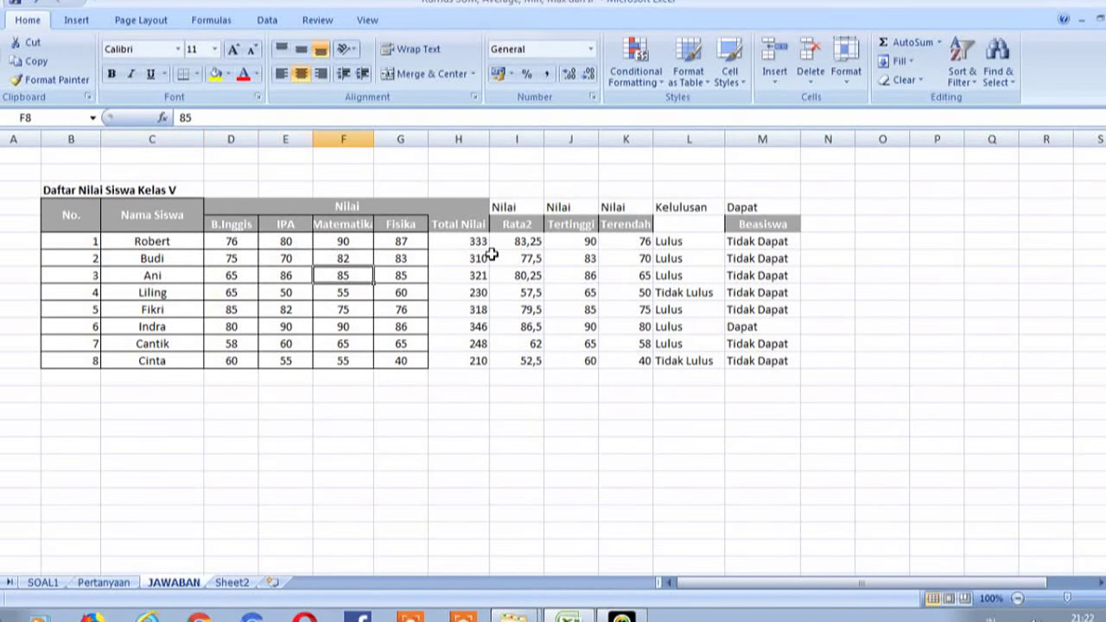
pyautogui.press('Down')
pyautogui.press('Left')
pyautogui.press('Left')
pyautogui.press('Right')
pyautogui.press('Right')
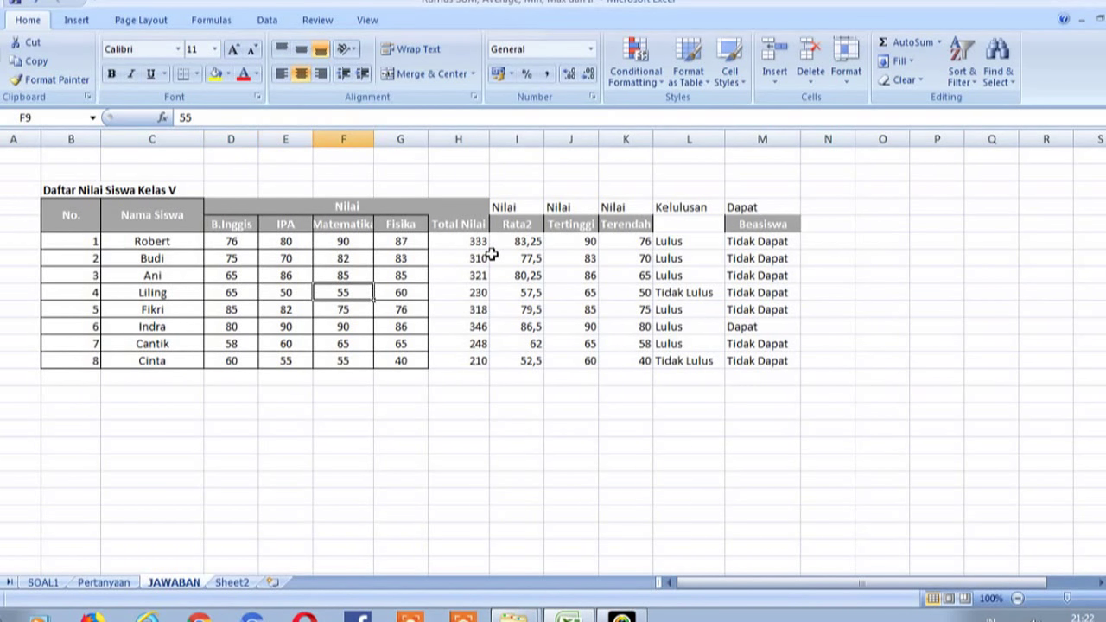
pyautogui.press('Down')
pyautogui.press('Left')
pyautogui.press('Left')
pyautogui.press('Left')
pyautogui.press('Right')
pyautogui.press('Right')
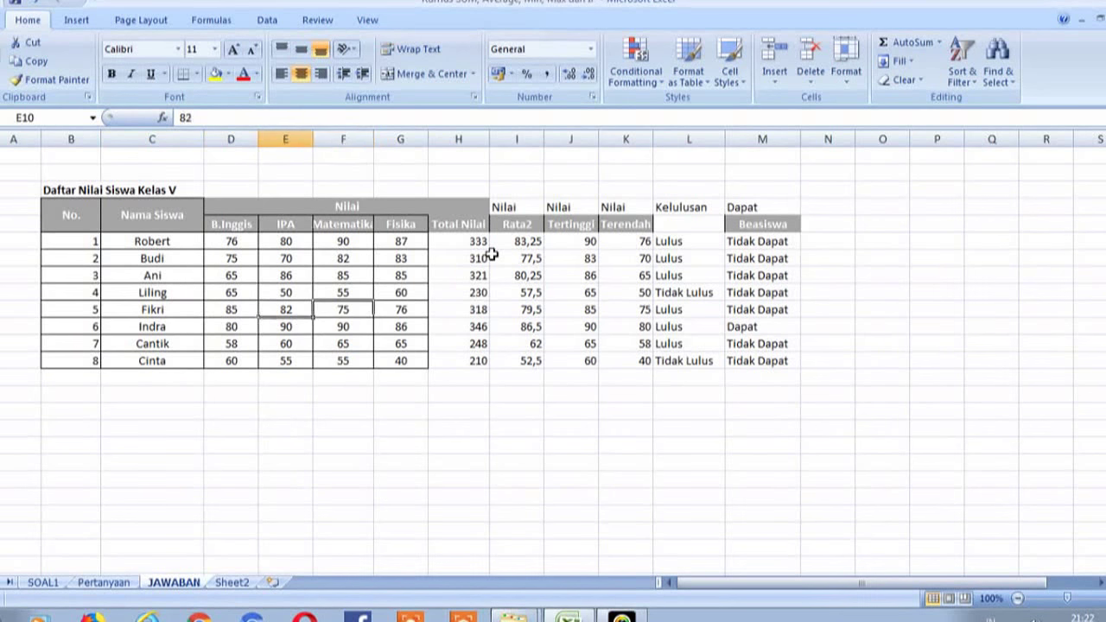
pyautogui.press('Right')
pyautogui.press('Left')
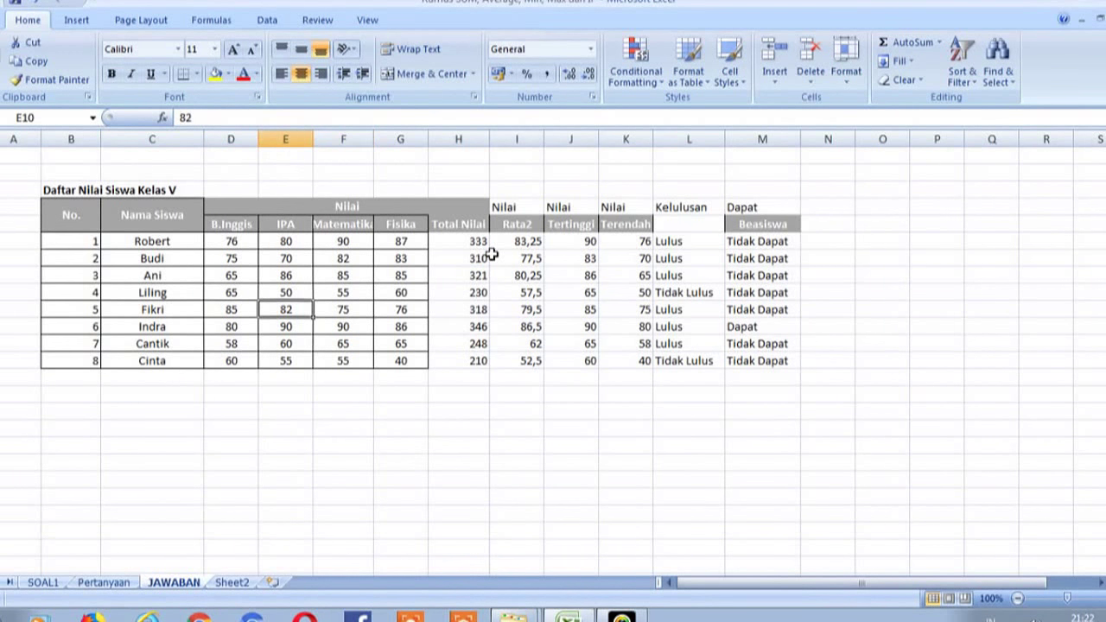
pyautogui.press('Left')
pyautogui.press('Left')
pyautogui.press('Down')
pyautogui.press('Right')
pyautogui.press('Right')
pyautogui.press('Right')
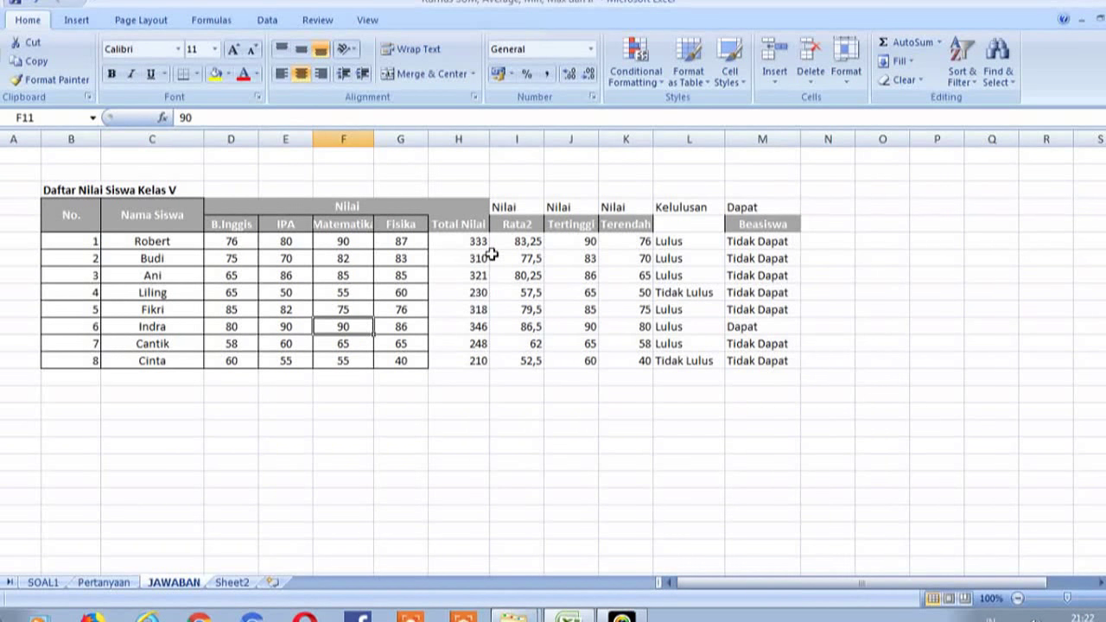
pyautogui.press('Left')
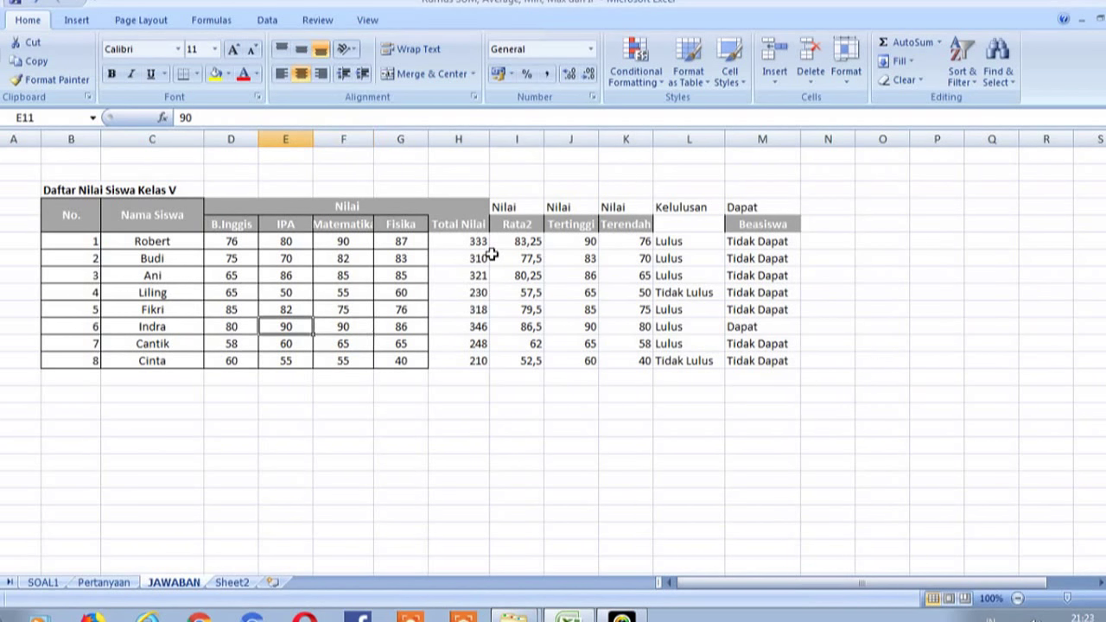
pyautogui.press('Left')
pyautogui.press('Right')
pyautogui.press('Left')
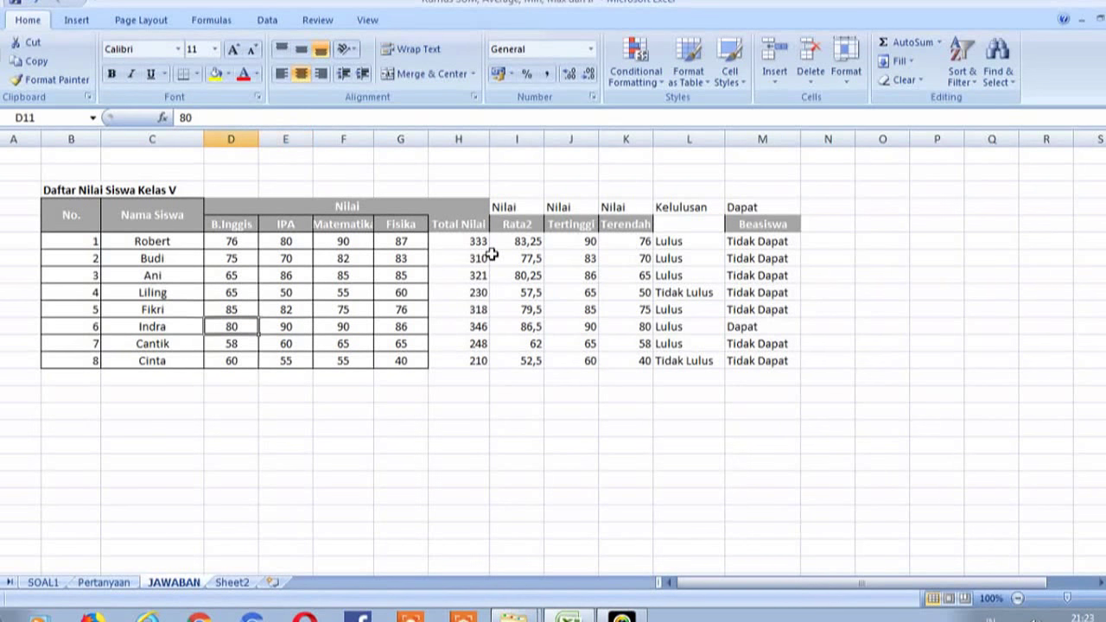
pyautogui.press('Right')
pyautogui.press('Right')
pyautogui.press('Right')
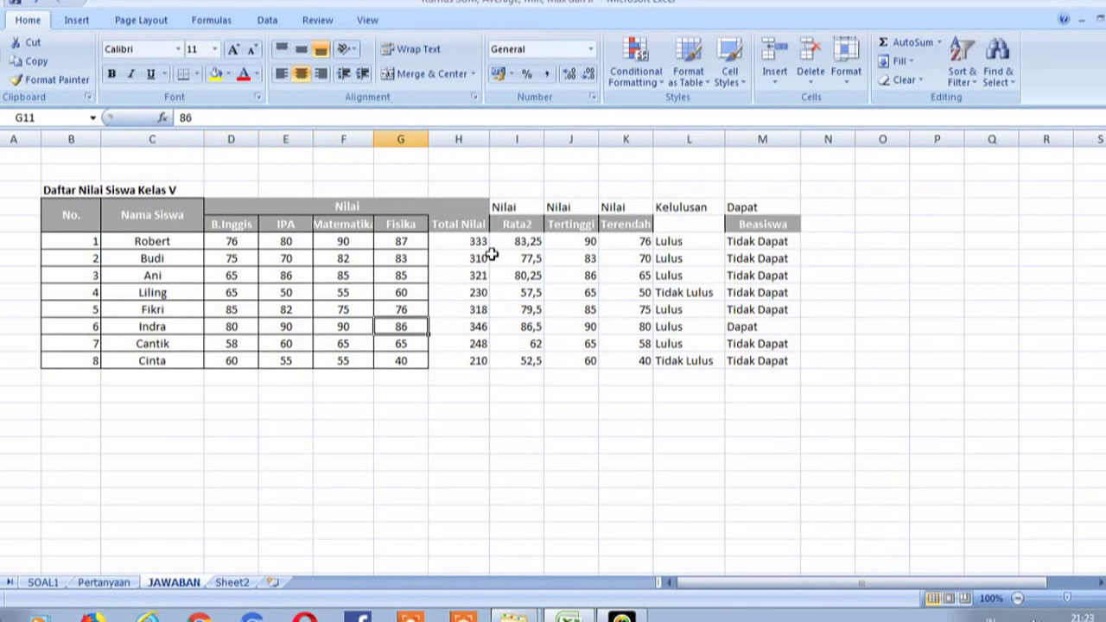
pyautogui.press('Right')
pyautogui.press('Right')
pyautogui.press('Right')
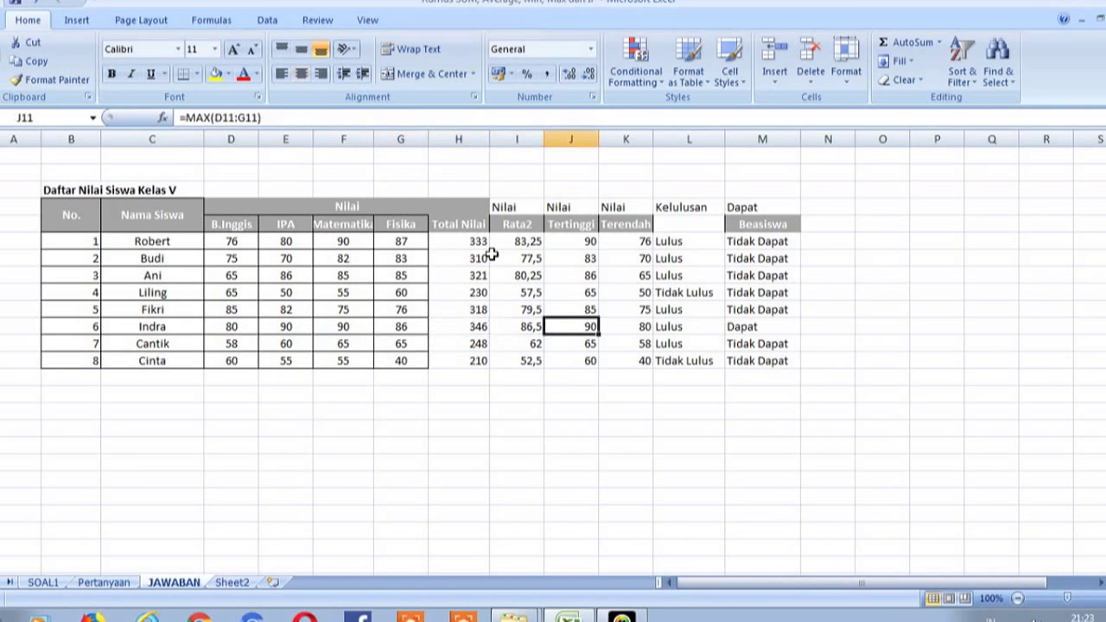
pyautogui.press('Right')
pyautogui.press('Right')
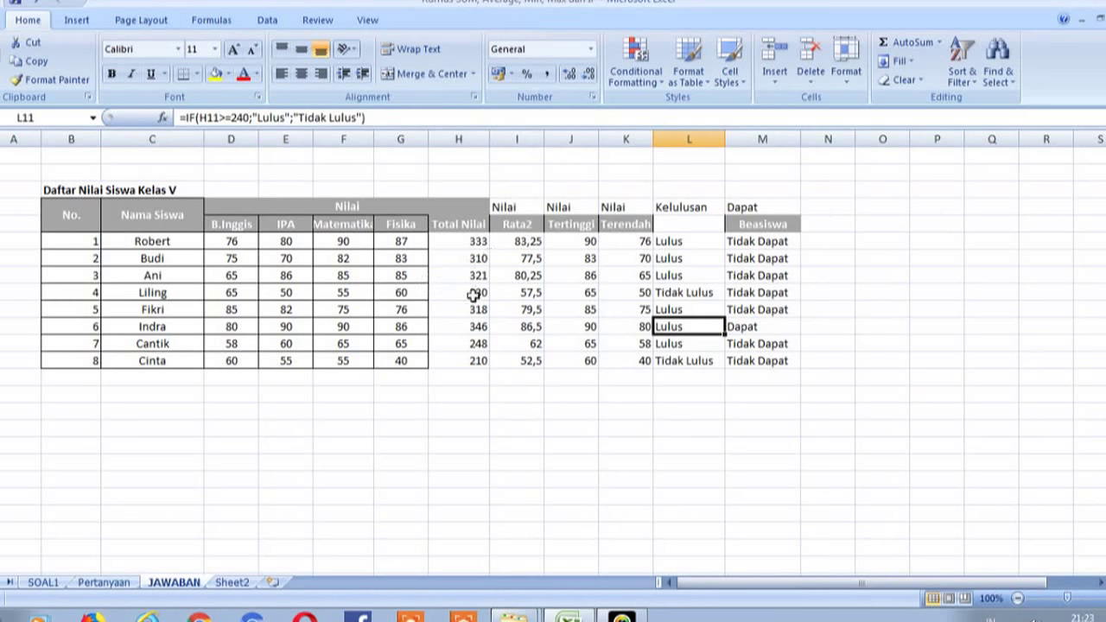
# Step: Select the grade table B4:M11 and open Format Cells, then close it unchanged
pyautogui.moveTo(75, 210); pyautogui.dragTo(748, 356)
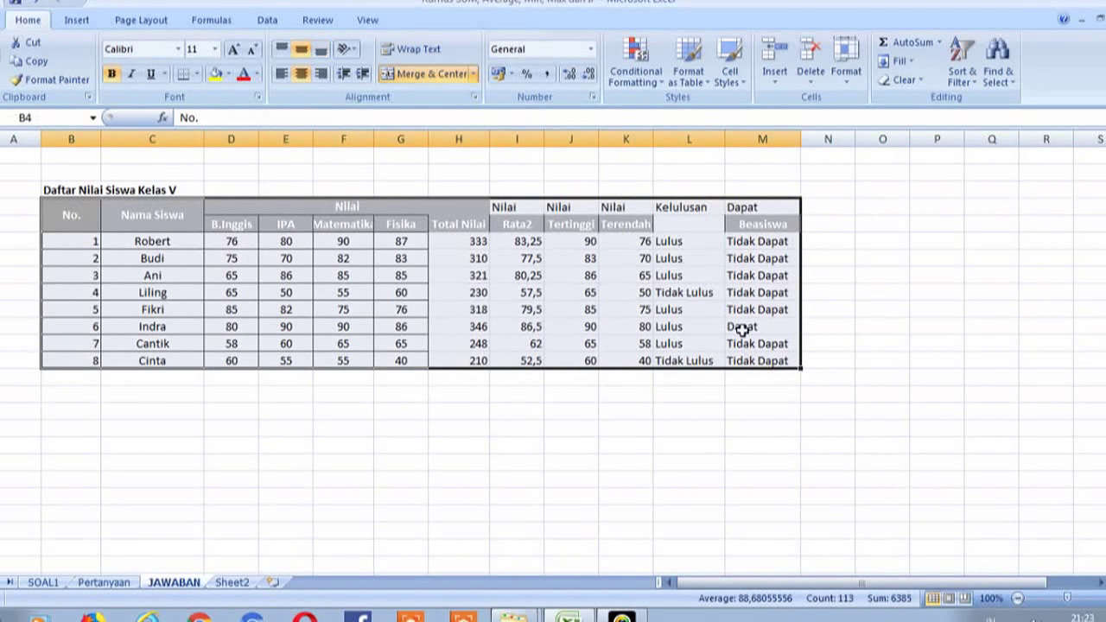
pyautogui.rightClick(742, 328)
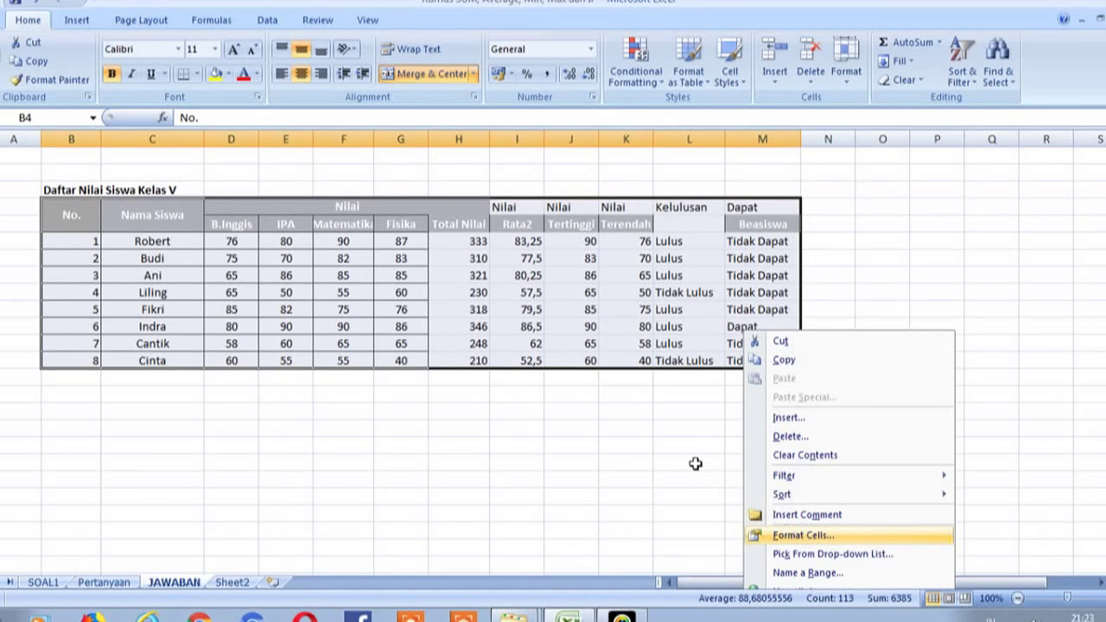
pyautogui.click(789, 529)
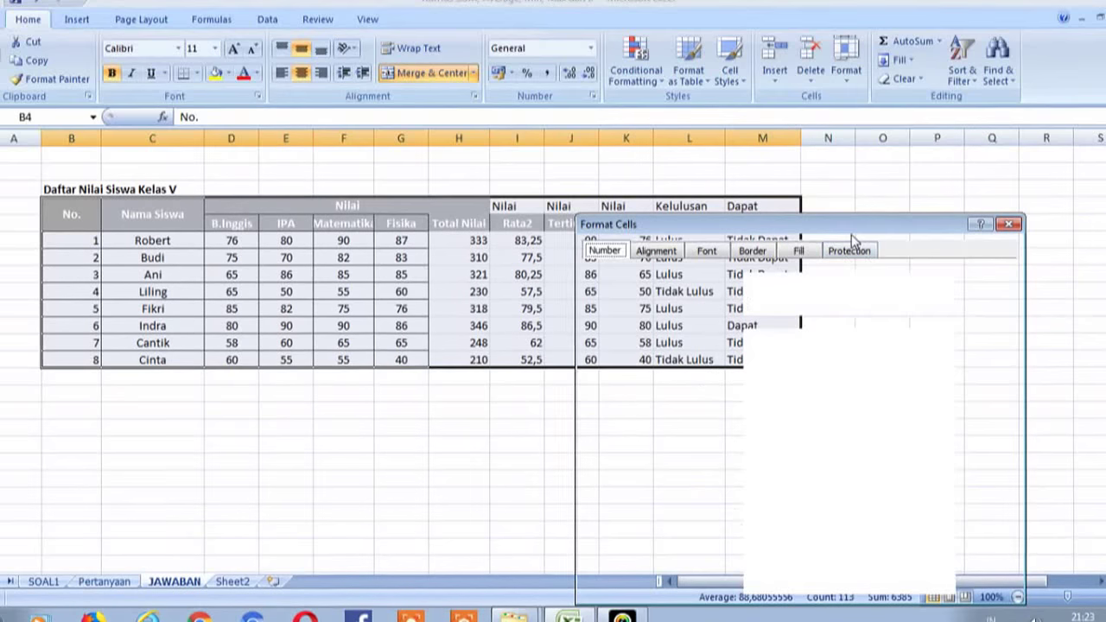
pyautogui.moveTo(855, 227); pyautogui.dragTo(825, 153)
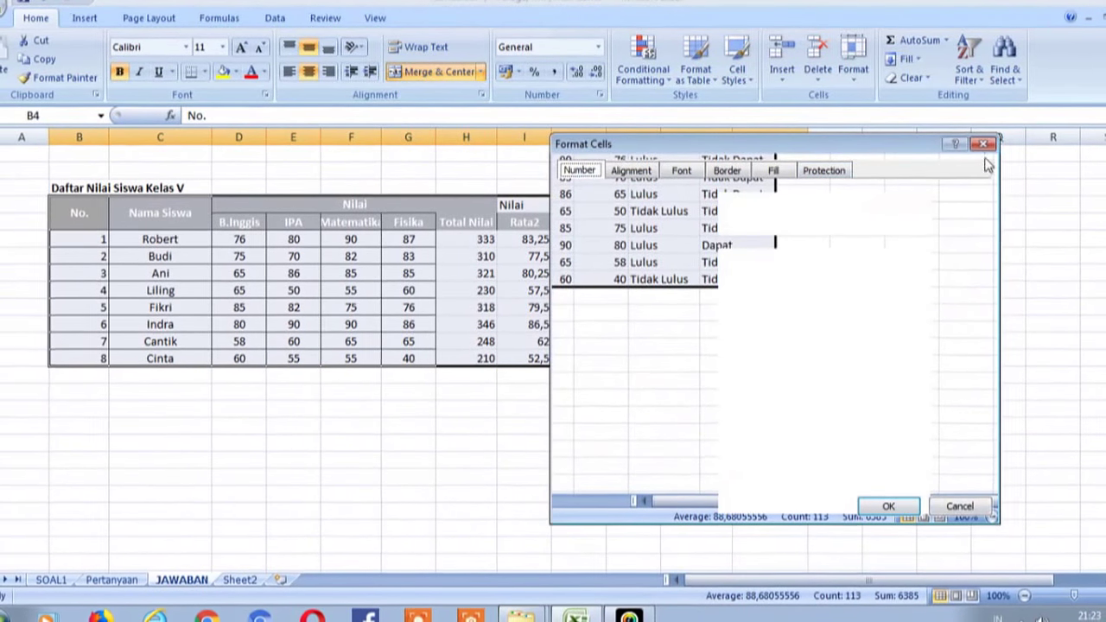
pyautogui.click(980, 145)
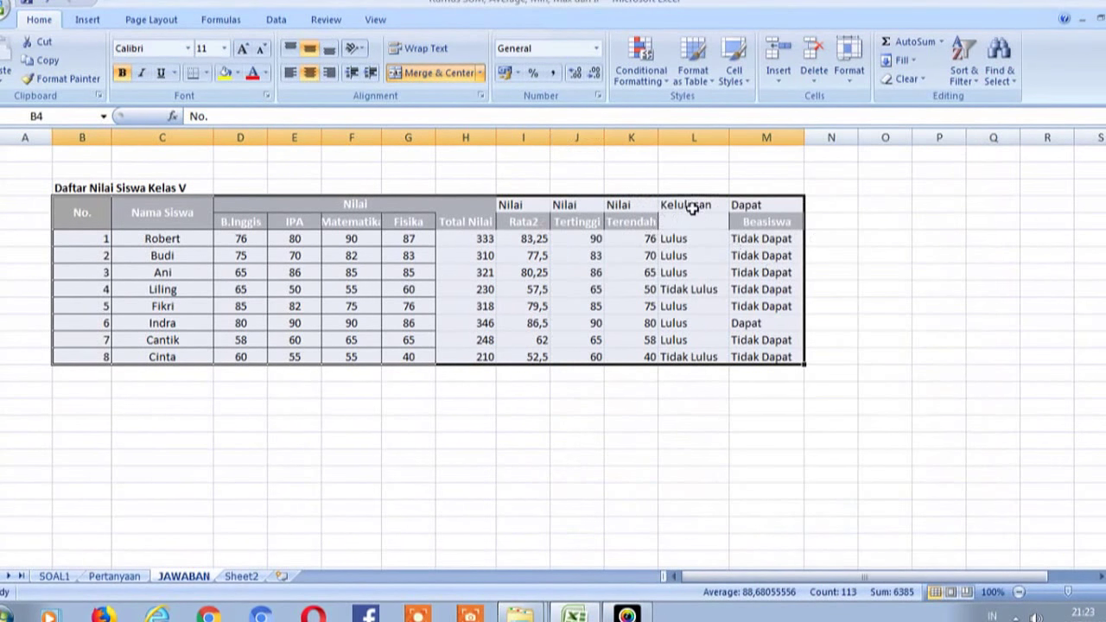
# Step: Merge and center the Kelulusan header across L4:L5
pyautogui.click(695, 212)
pyautogui.click(436, 73)
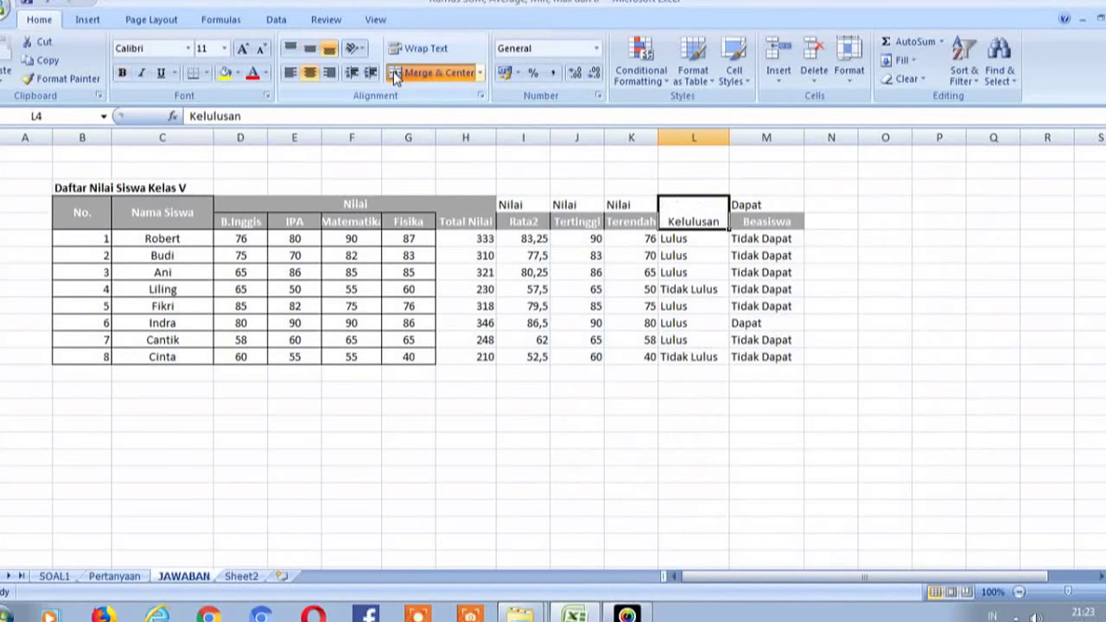
pyautogui.click(523, 204)
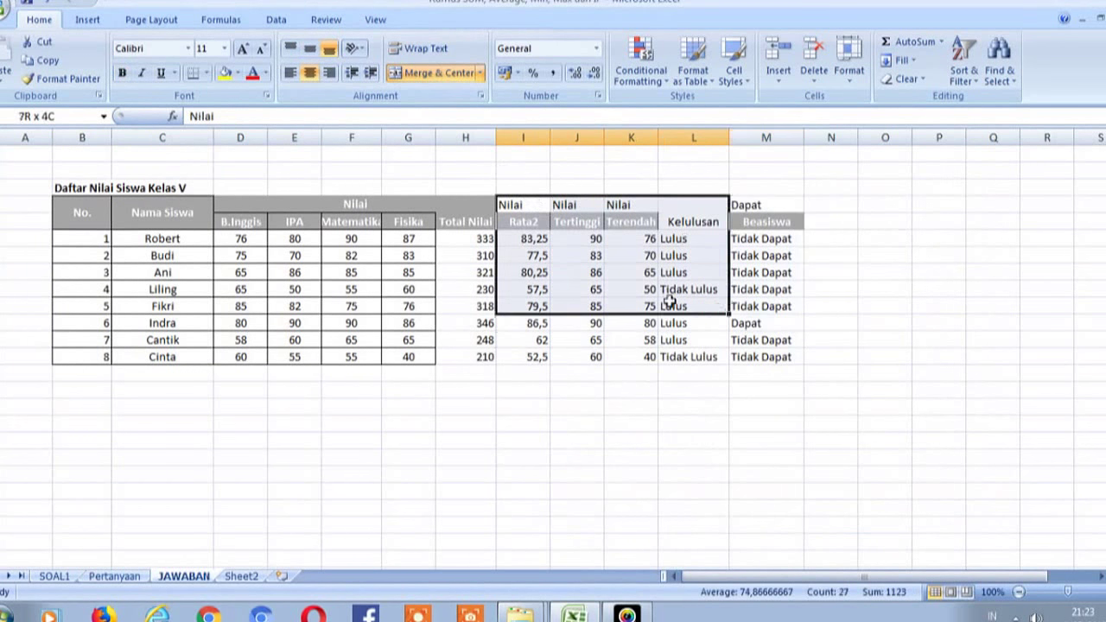
pyautogui.moveTo(523, 204); pyautogui.dragTo(635, 352)
# Step: Give the whole table B4:M11 outline and inside borders via Format Cells > Border
pyautogui.click(92, 212)
pyautogui.moveTo(93, 211); pyautogui.dragTo(740, 358)
pyautogui.rightClick(685, 295)
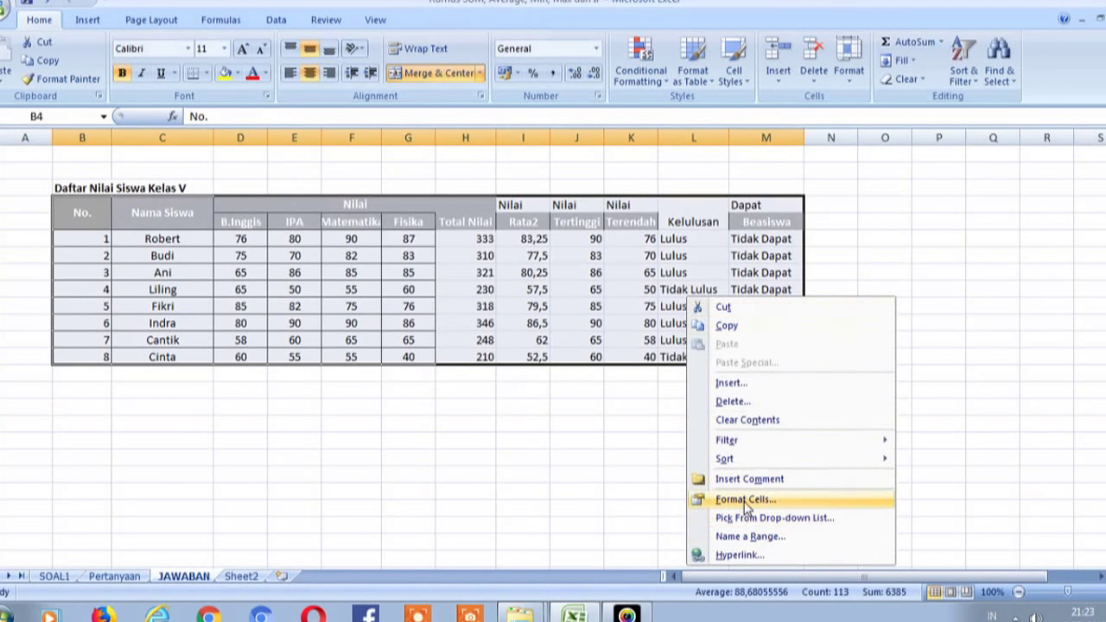
pyautogui.click(743, 499)
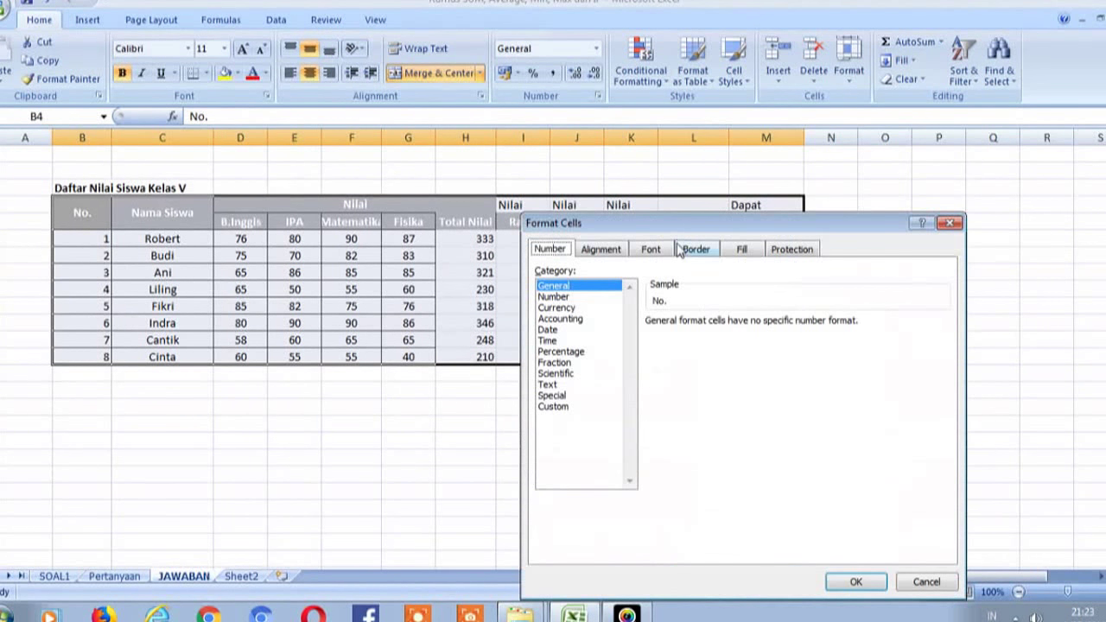
pyautogui.click(696, 250)
pyautogui.click(702, 446)
pyautogui.click(720, 361)
pyautogui.click(729, 396)
pyautogui.click(756, 413)
pyautogui.click(809, 412)
pyautogui.click(763, 426)
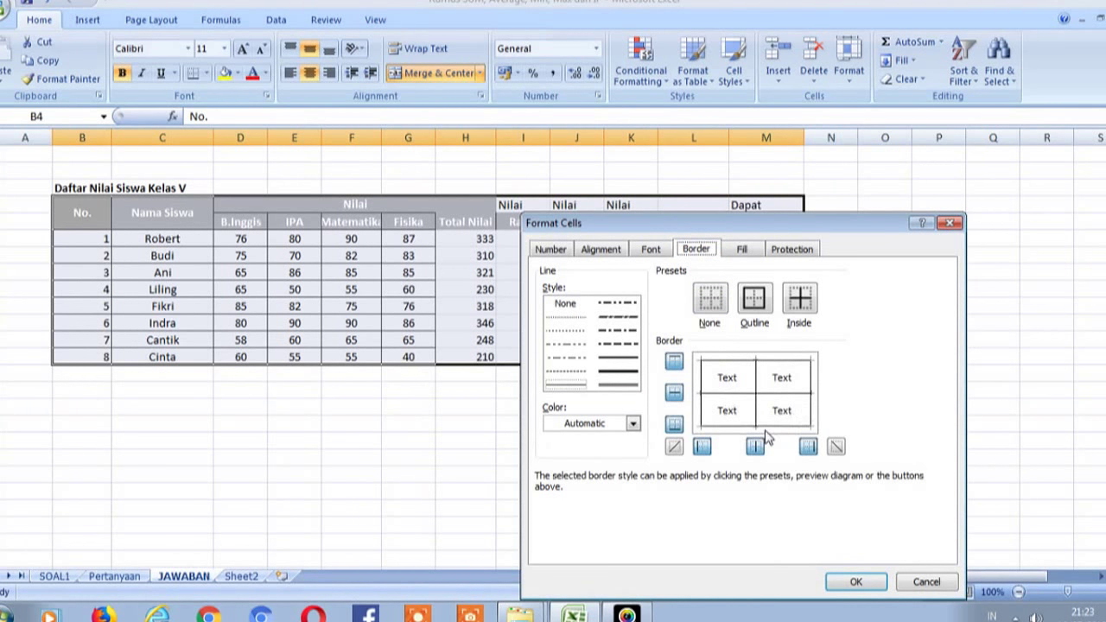
pyautogui.click(856, 583)
pyautogui.click(609, 371)
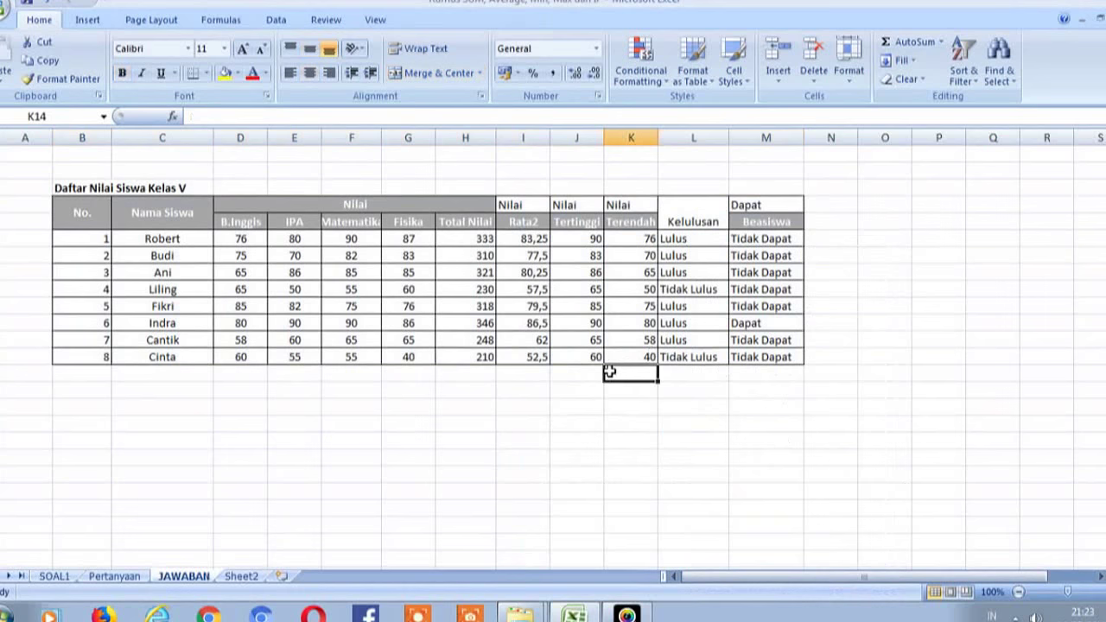
pyautogui.press('Up')
pyautogui.press('Up')
pyautogui.hotkey('ctrl', 'Up')
pyautogui.hotkey('ctrl', 'Up')
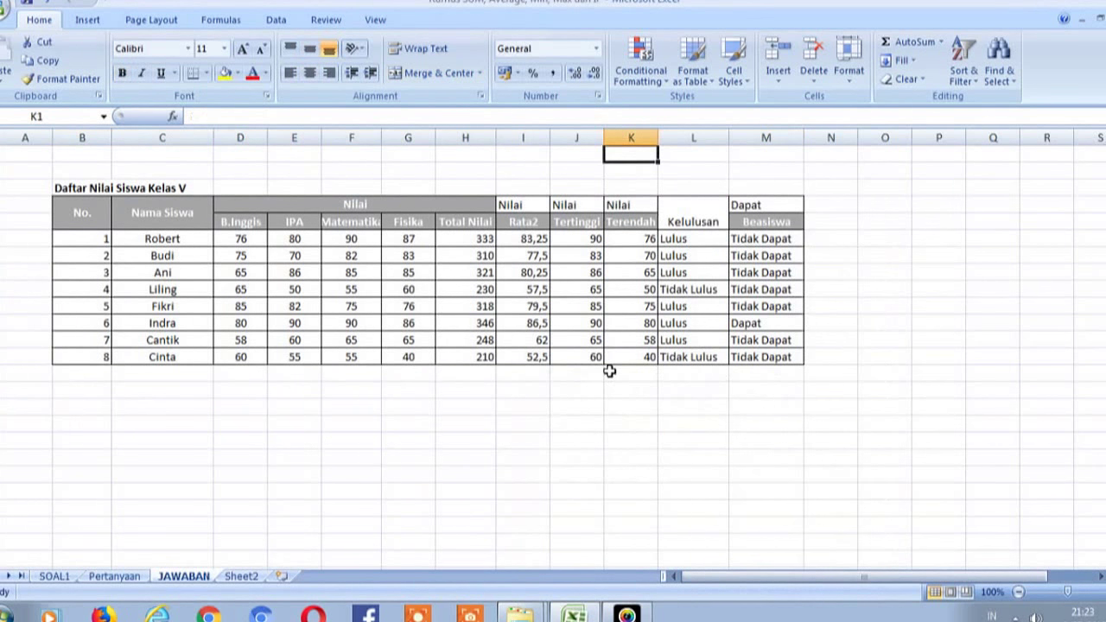
pyautogui.press('Left')
pyautogui.press('Down')
pyautogui.press('Left')
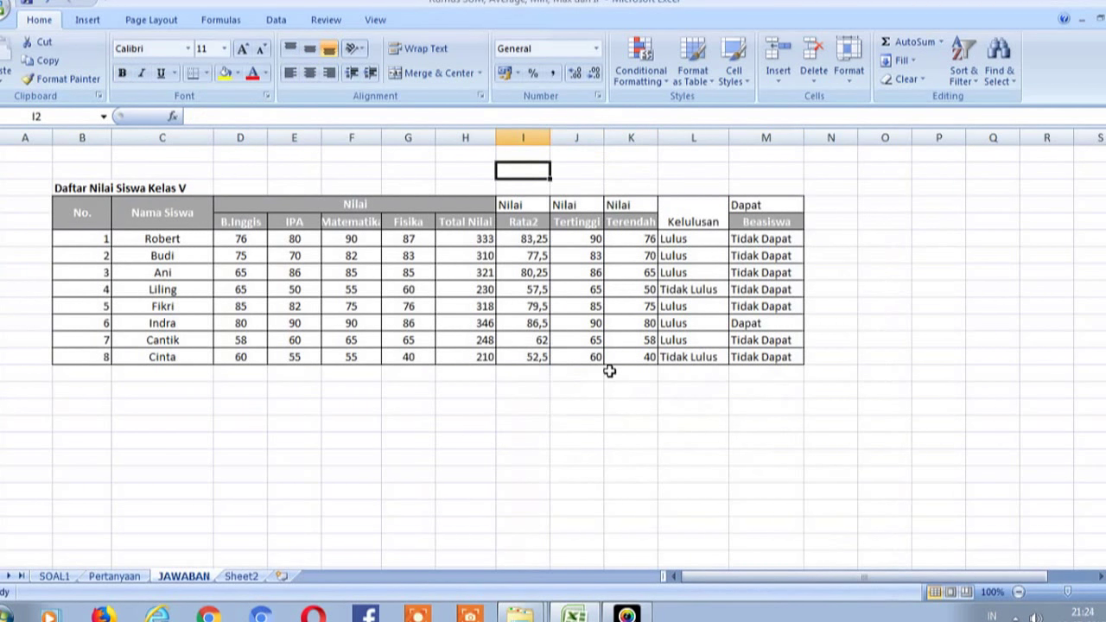